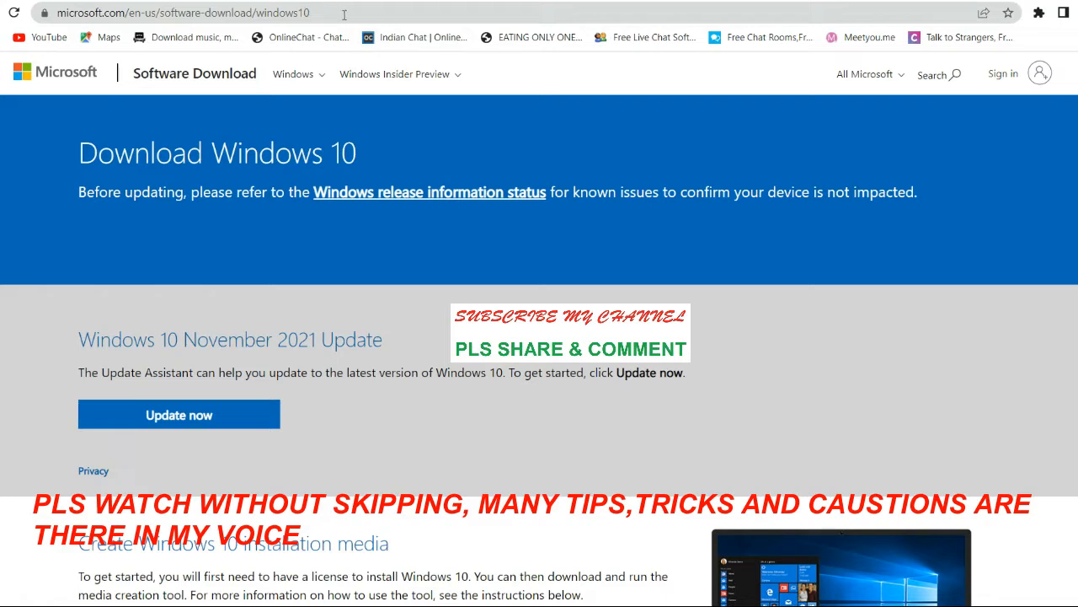
# - Scroll the Windows 10 download page down to the 'Create Windows 10 installation media' section
pyautogui.moveTo(344, 14); pyautogui.dragTo(59, 24)
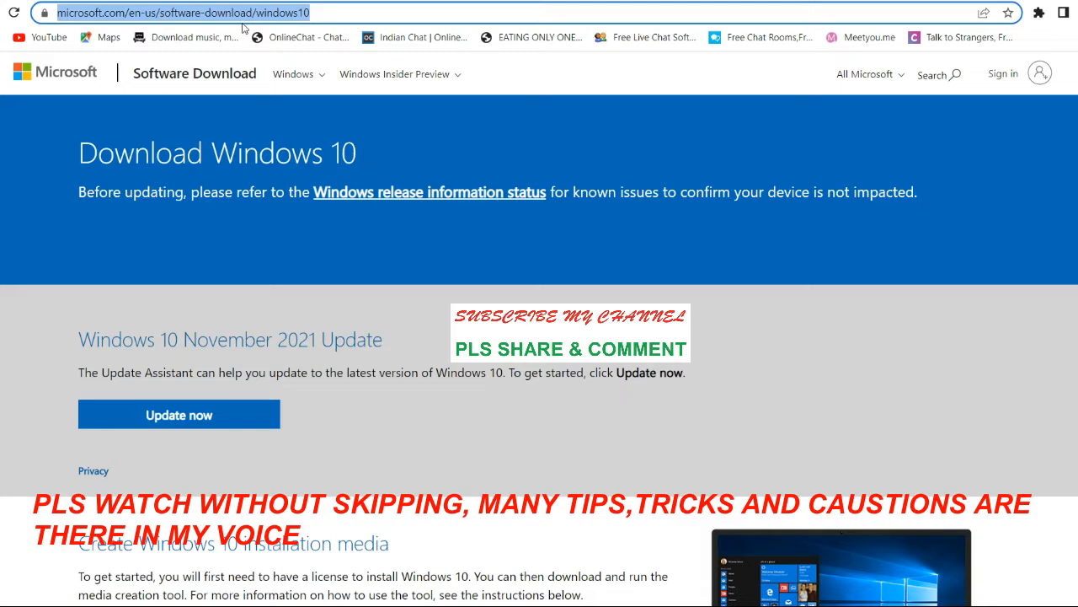
pyautogui.click(540, 202)
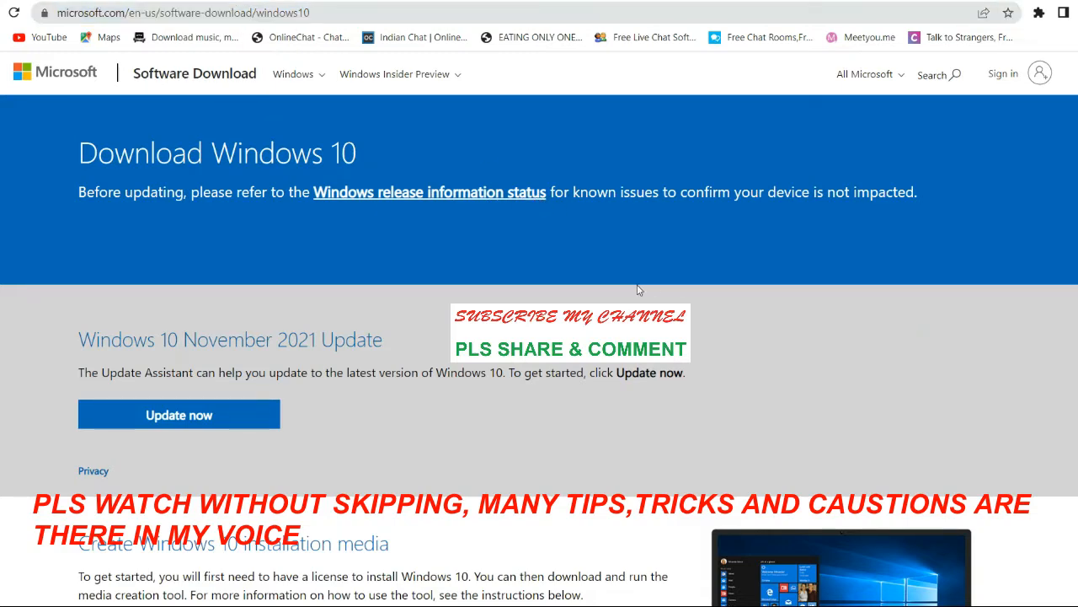
pyautogui.scroll(-1, 637, 285)
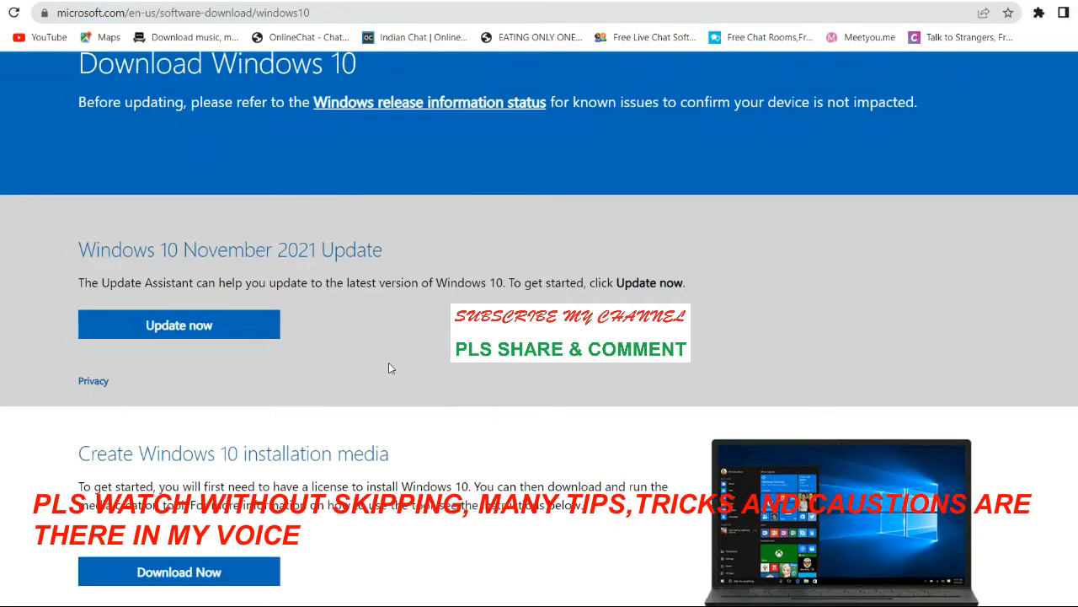
pyautogui.click(550, 14)
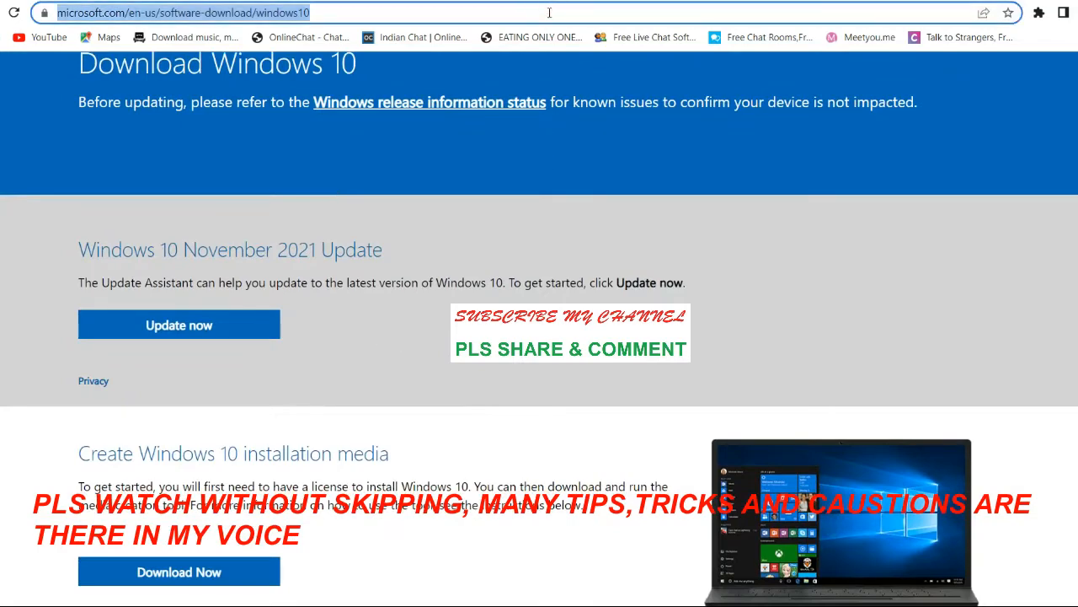
pyautogui.click(608, 235)
pyautogui.scroll(-2, 608, 234)
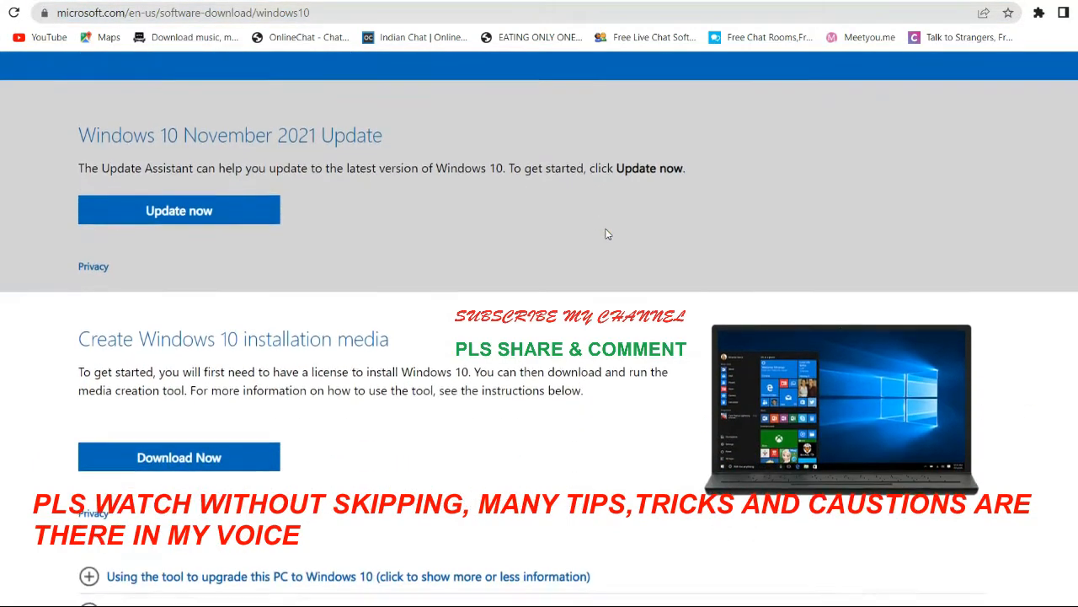
pyautogui.scroll(-1, 609, 234)
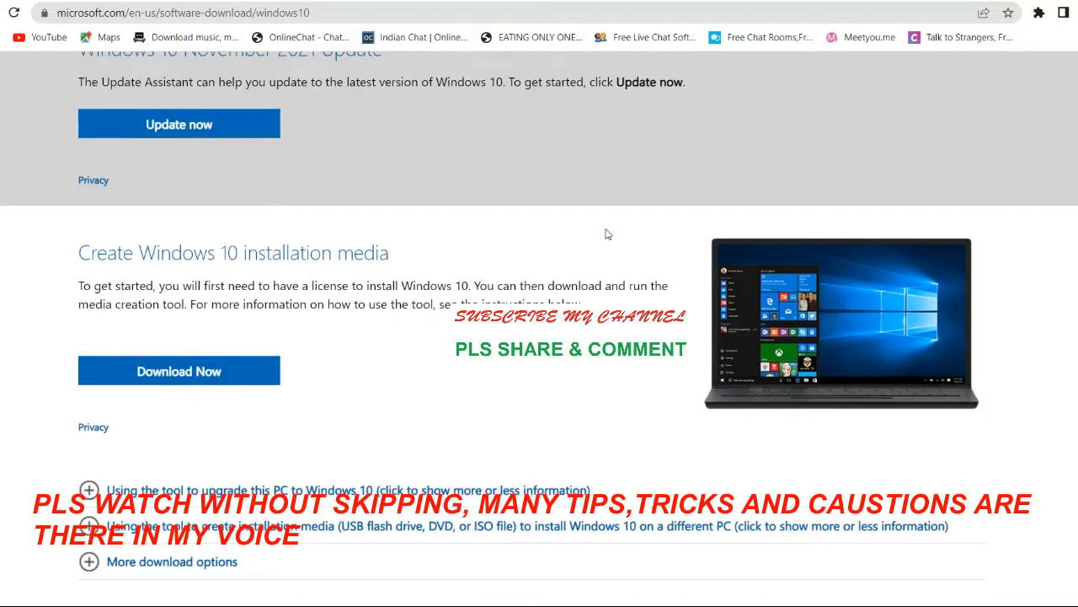
pyautogui.scroll(2, 420, 187)
pyautogui.scroll(-1, 420, 187)
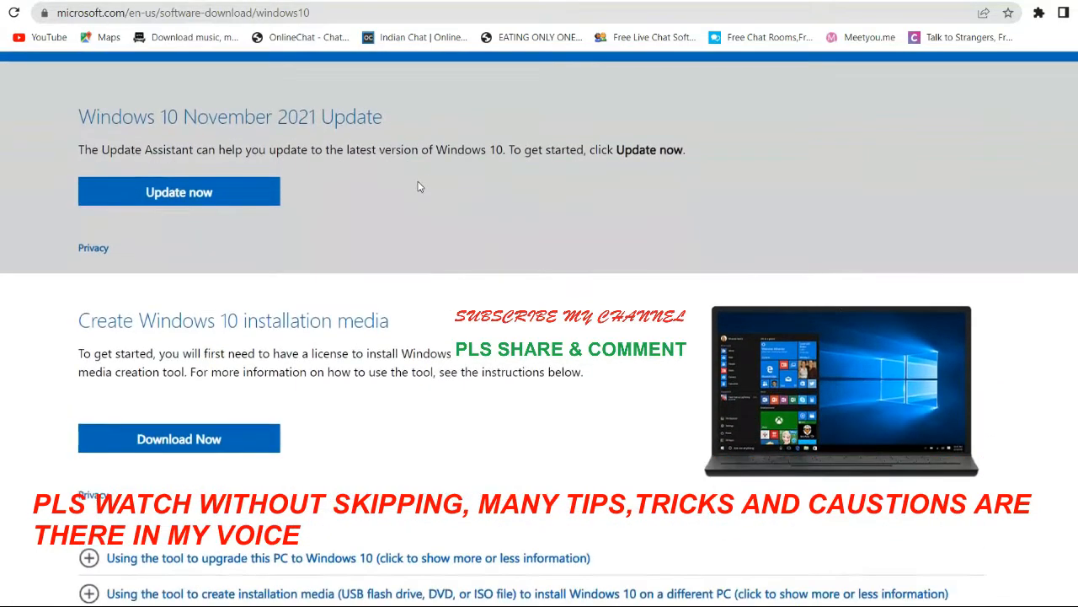
pyautogui.scroll(-3, 420, 187)
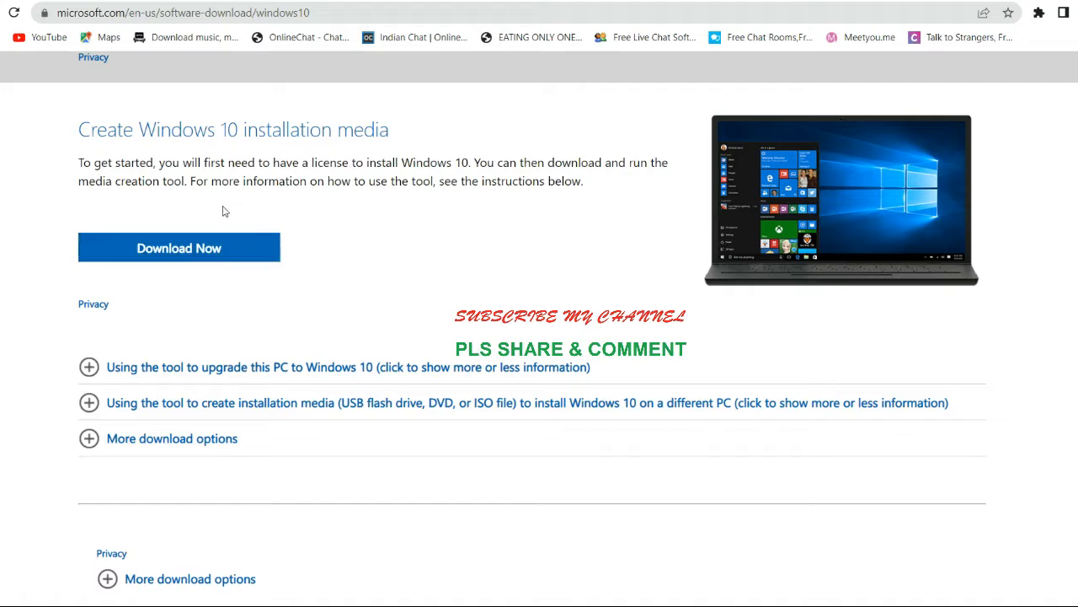
# - Download the Windows 10 media creation tool with Download Now and run the downloaded MediaCreationTool file
pyautogui.click(203, 255)
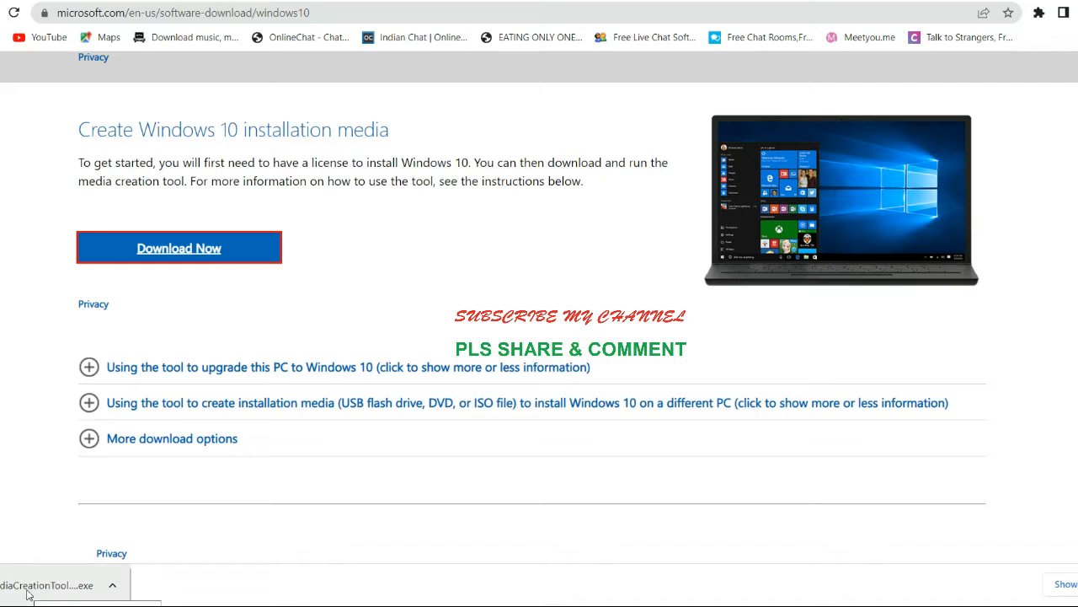
pyautogui.click(26, 589)
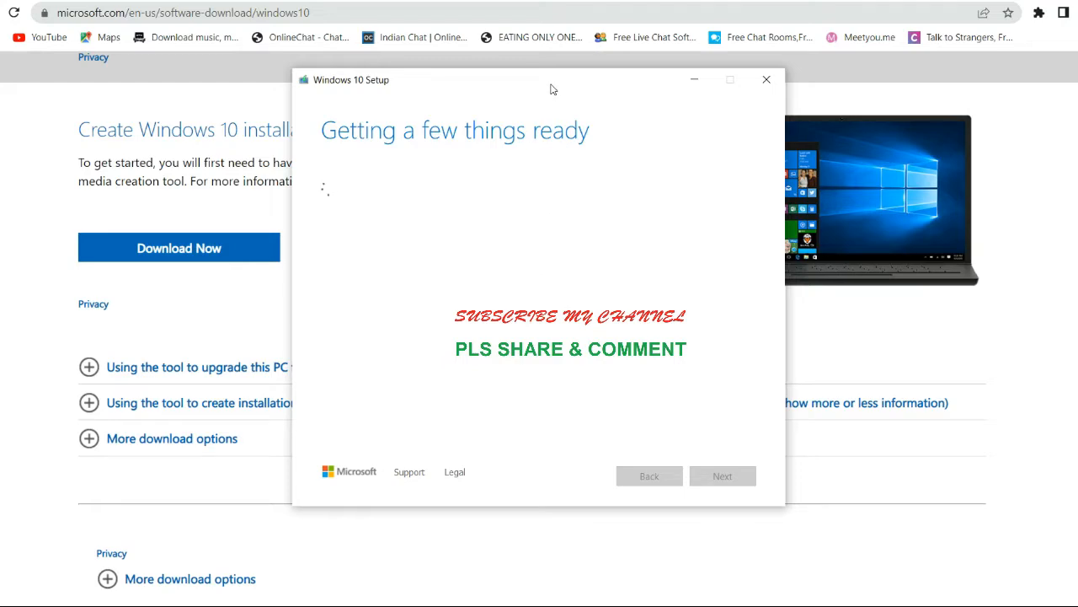
# - Move the Setup window left, scroll through the license terms, and accept them
pyautogui.moveTo(552, 89); pyautogui.dragTo(437, 89)
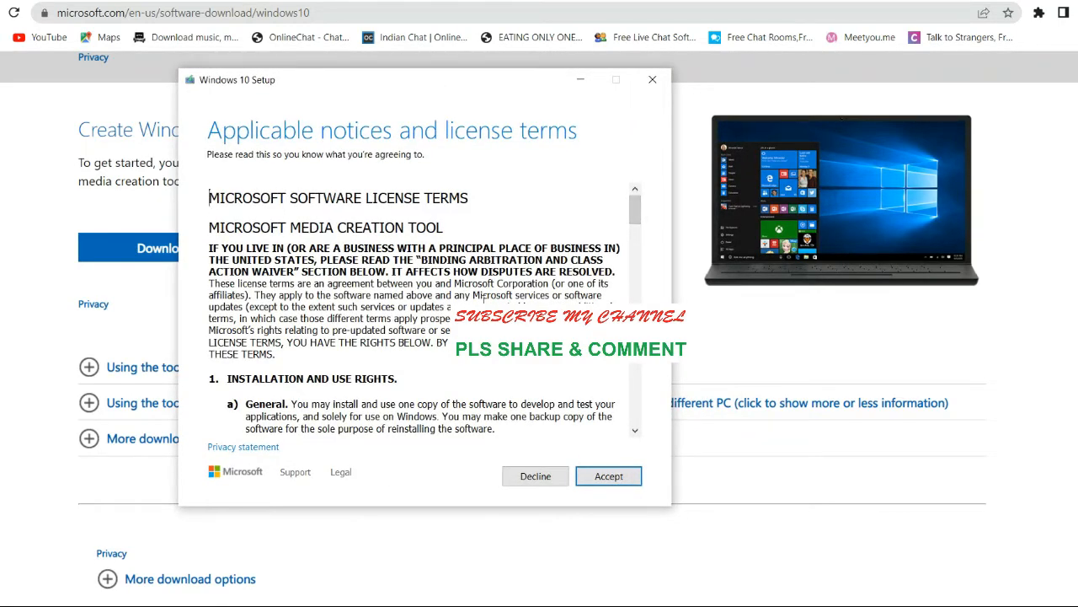
pyautogui.scroll(-20, 419, 312)
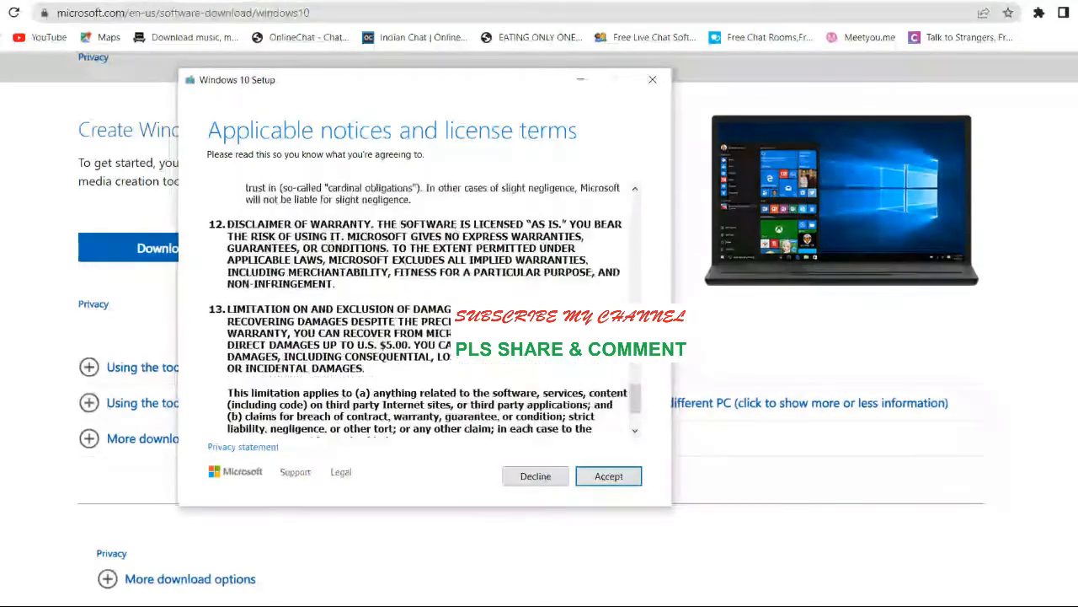
pyautogui.scroll(-5, 668, 442)
pyautogui.click(608, 476)
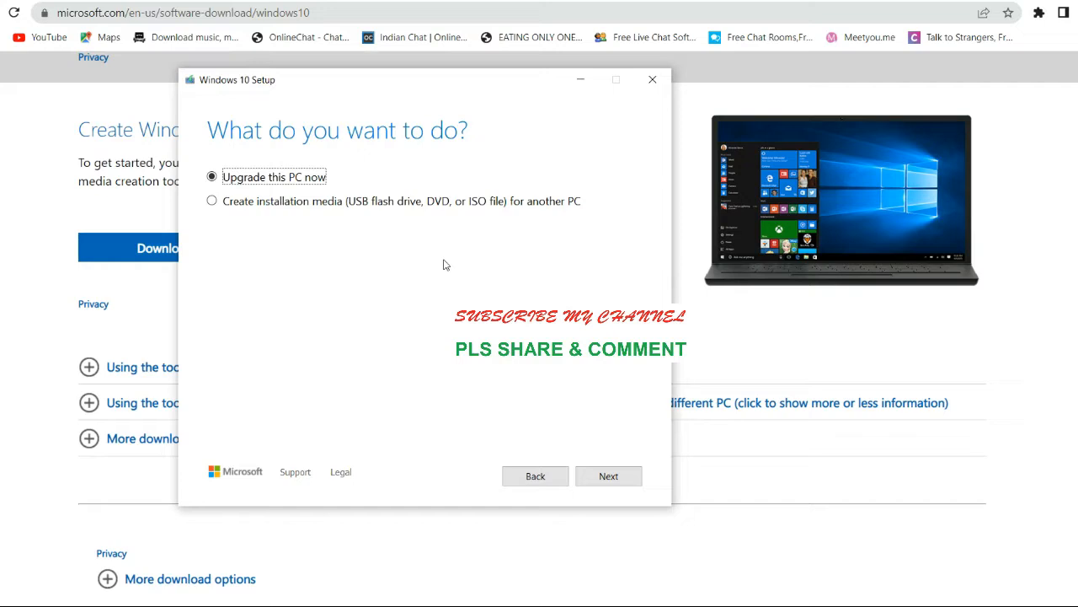
# - Select 'Create installation media (USB flash drive, DVD, or ISO file) for another PC'
pyautogui.click(212, 202)
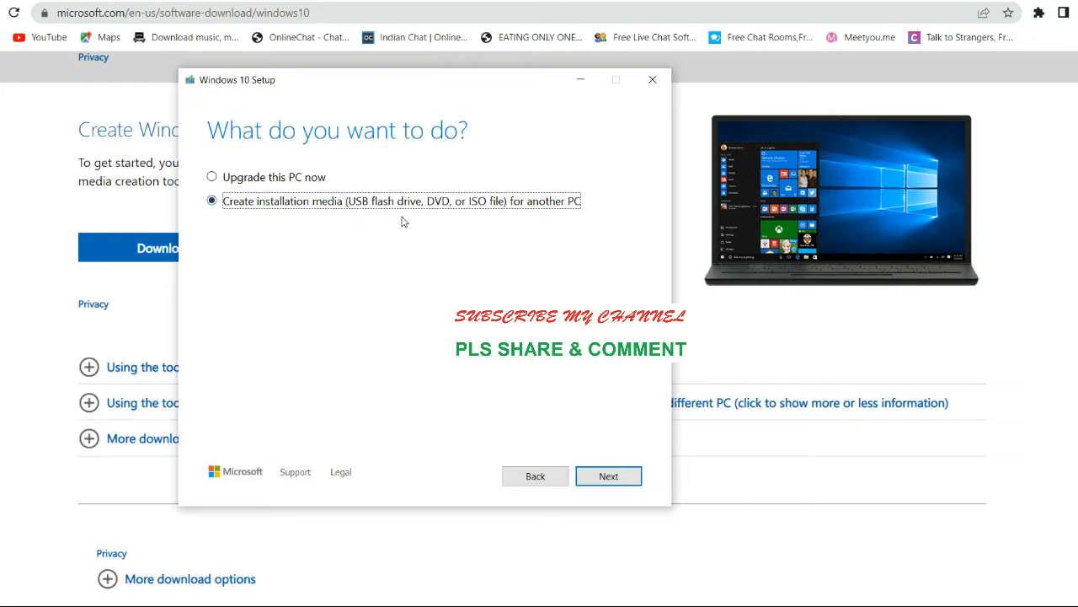
# - Continue from 'What do you want to do?' to the language, architecture and edition page
pyautogui.click(633, 477)
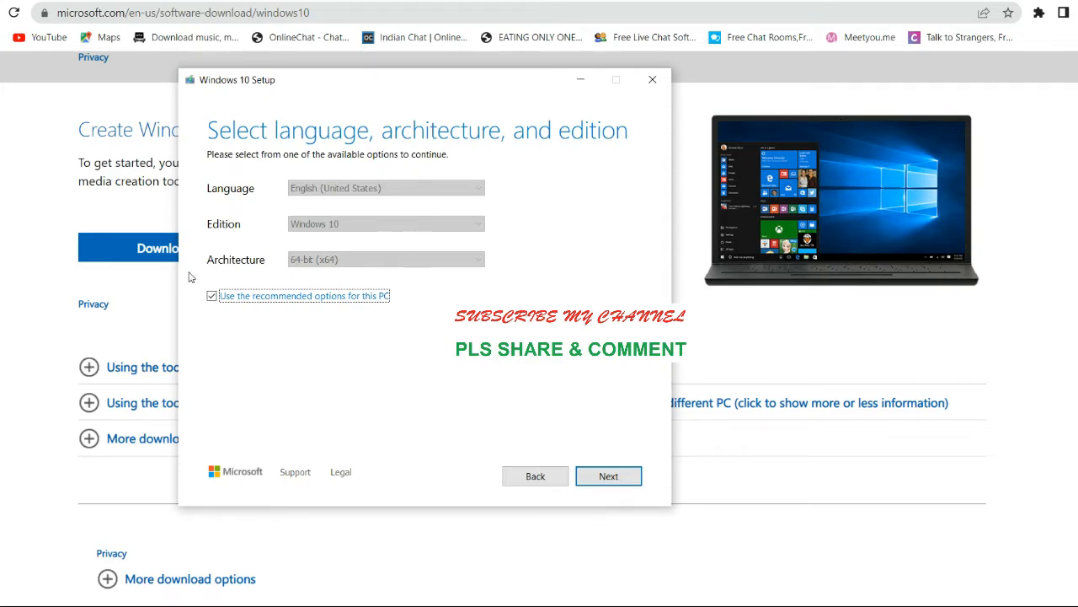
# - Uncheck 'Use the recommended options for this PC'
pyautogui.click(212, 296)
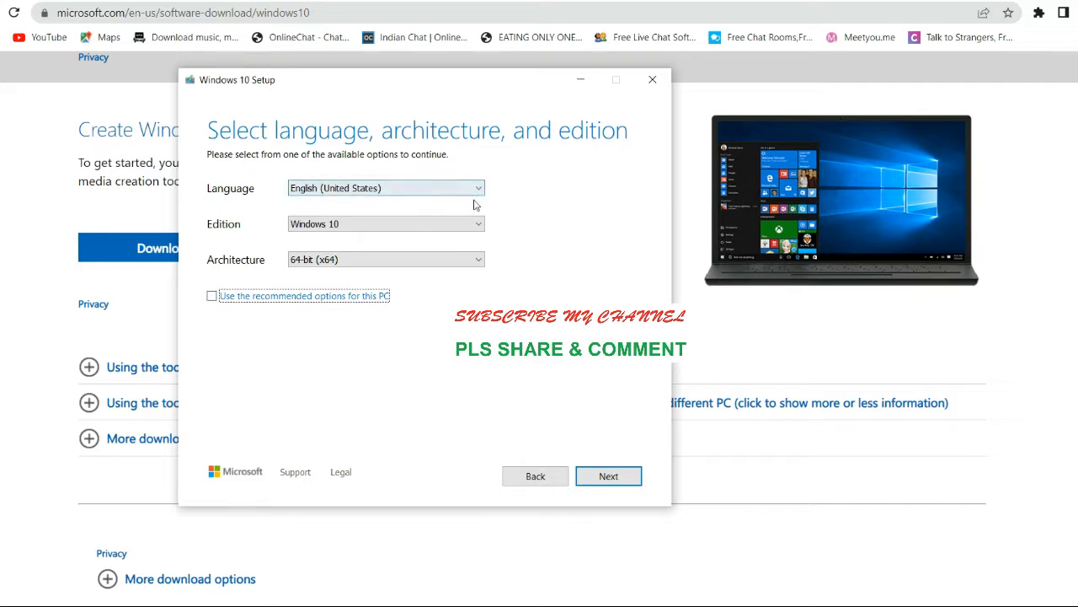
pyautogui.click(479, 189)
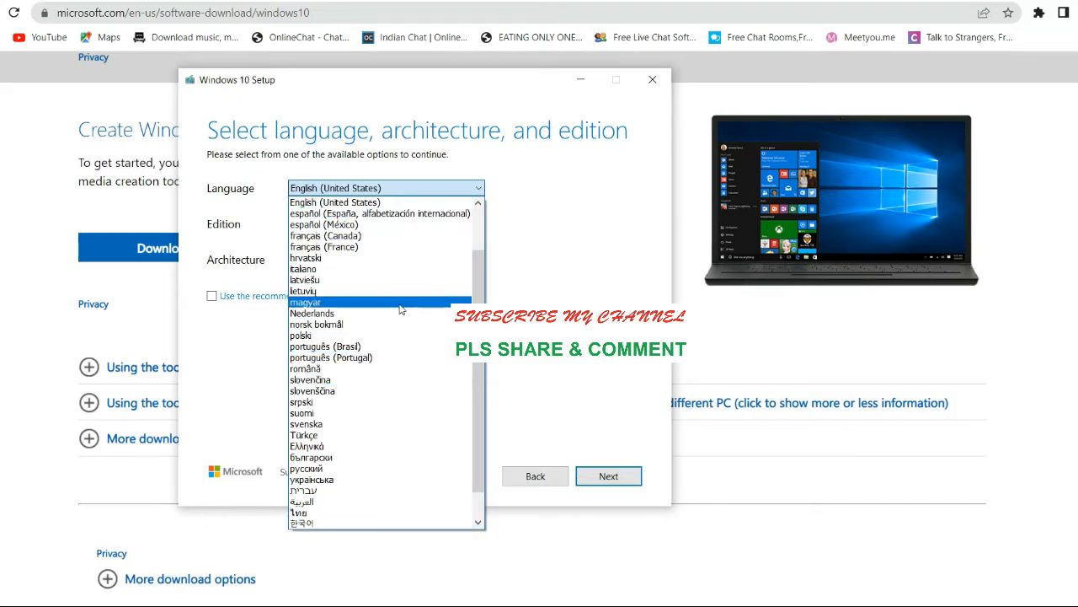
pyautogui.click(566, 254)
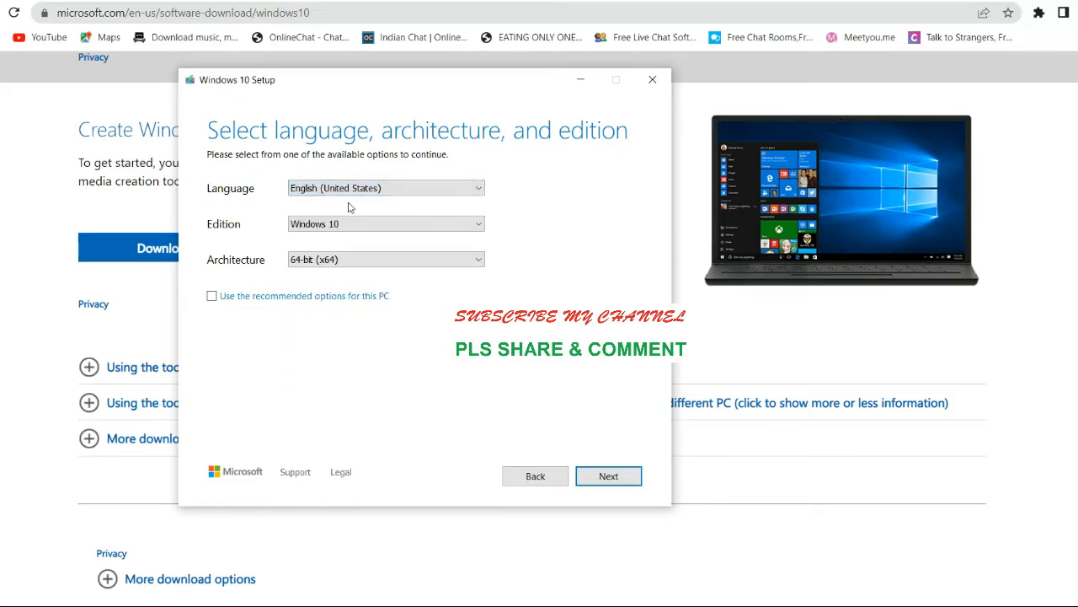
pyautogui.click(473, 229)
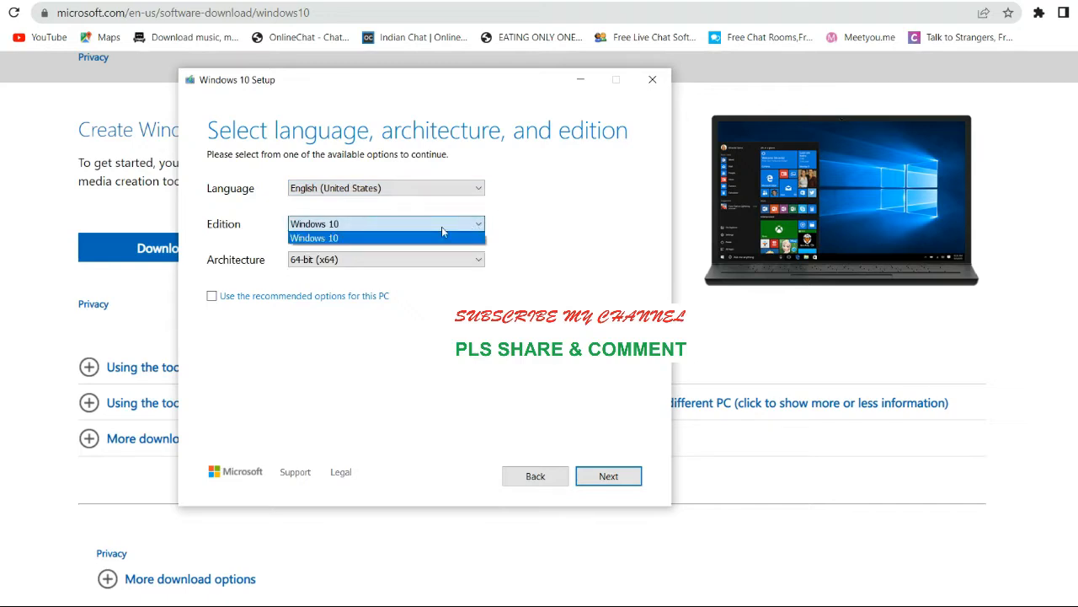
pyautogui.click(455, 228)
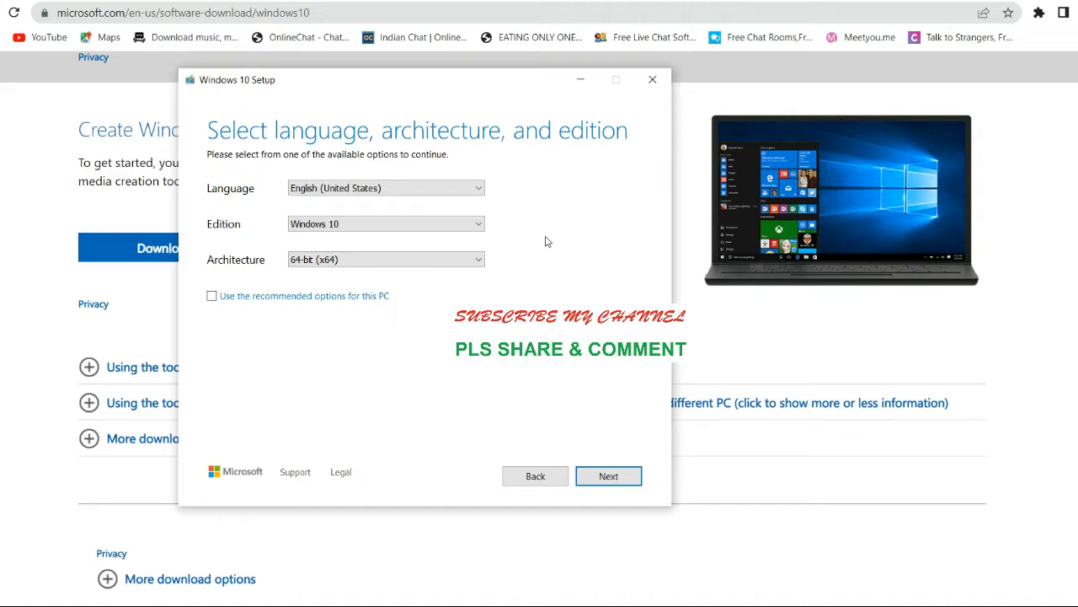
# - Try Both in the Architecture dropdown, then settle back on 64-bit (x64)
pyautogui.click(478, 263)
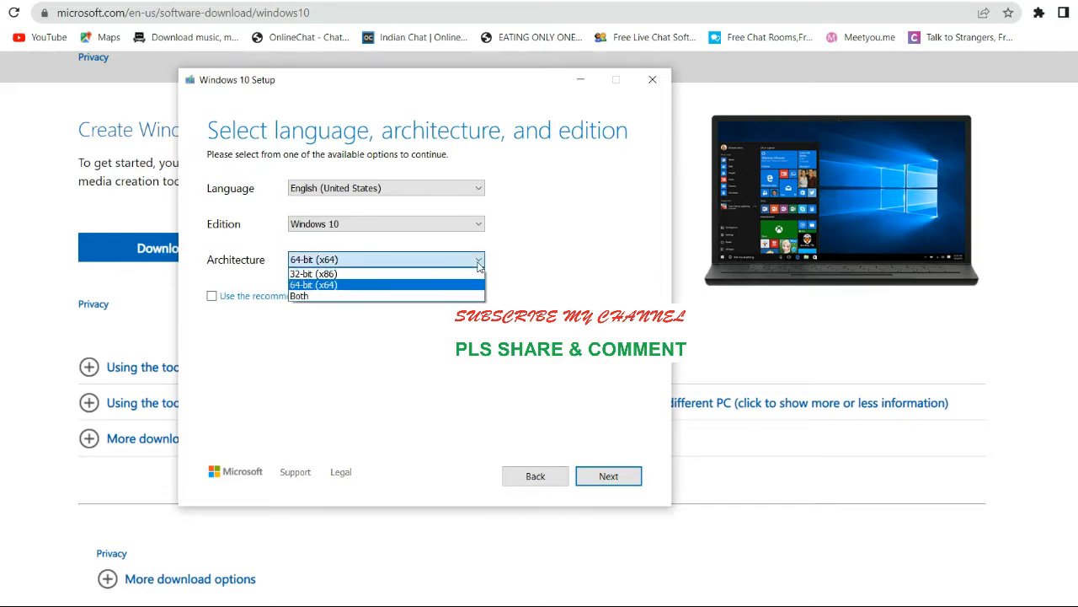
pyautogui.click(357, 296)
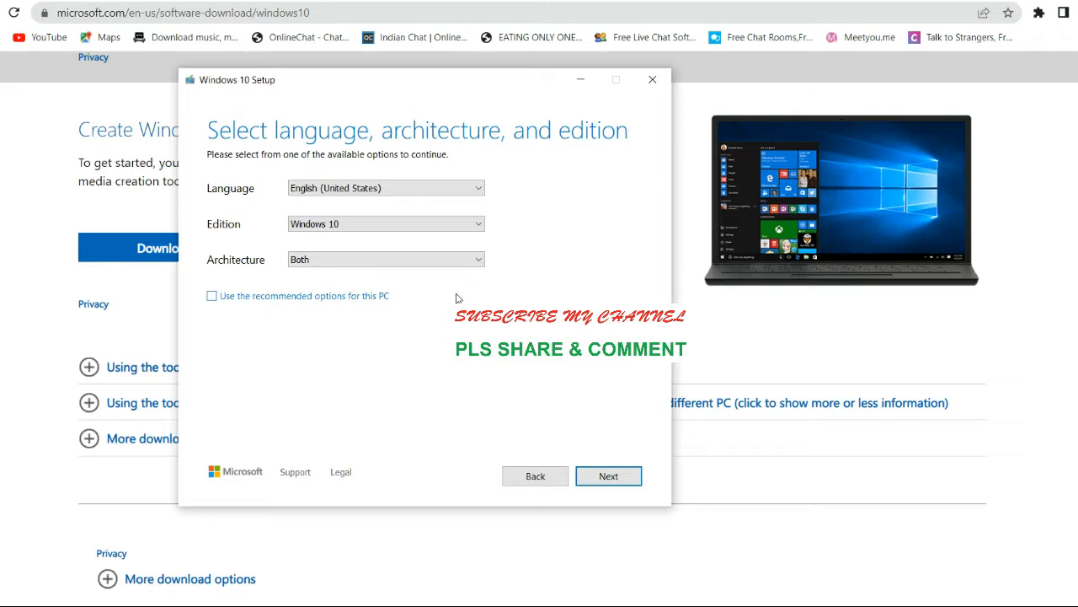
pyautogui.click(470, 261)
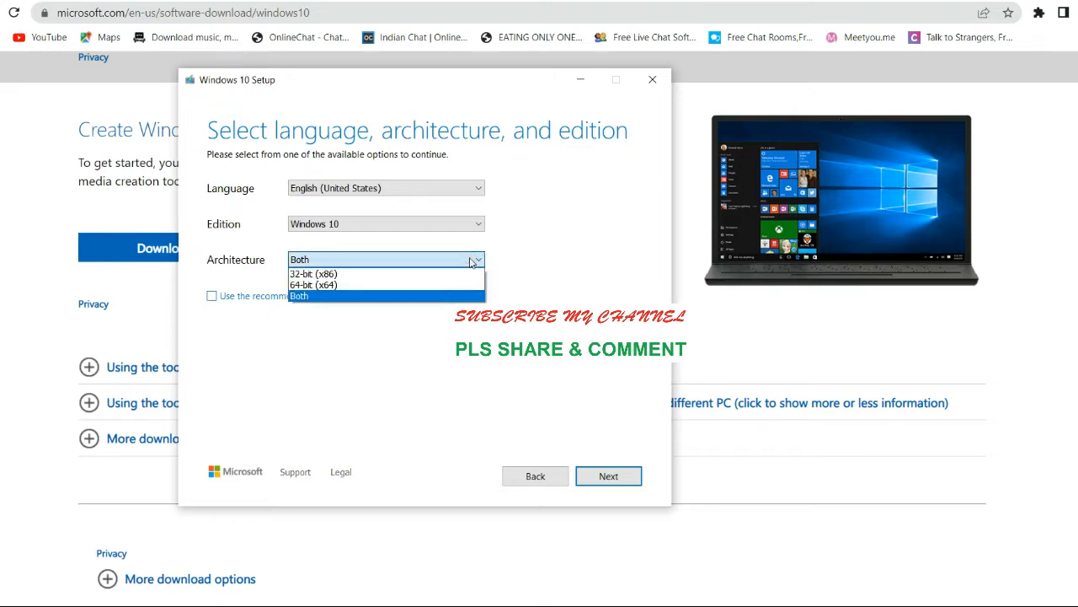
pyautogui.click(398, 286)
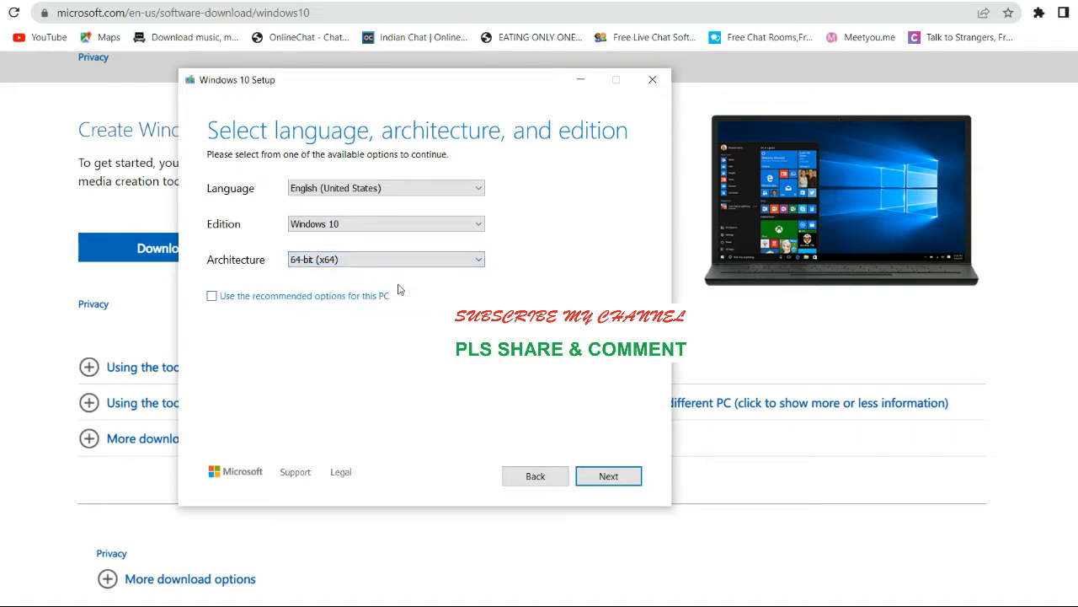
pyautogui.click(477, 262)
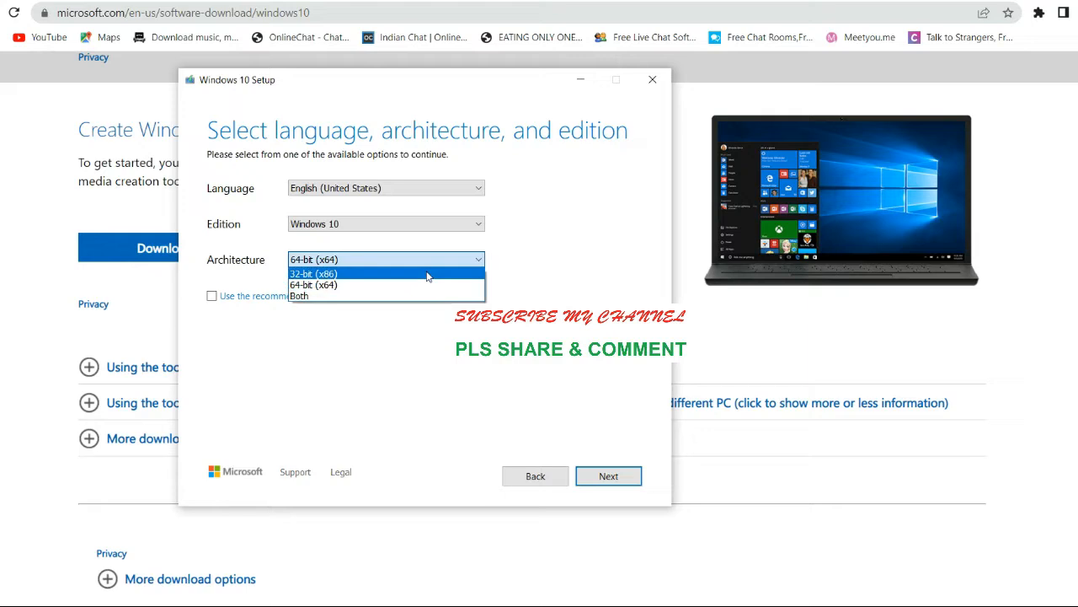
pyautogui.click(576, 207)
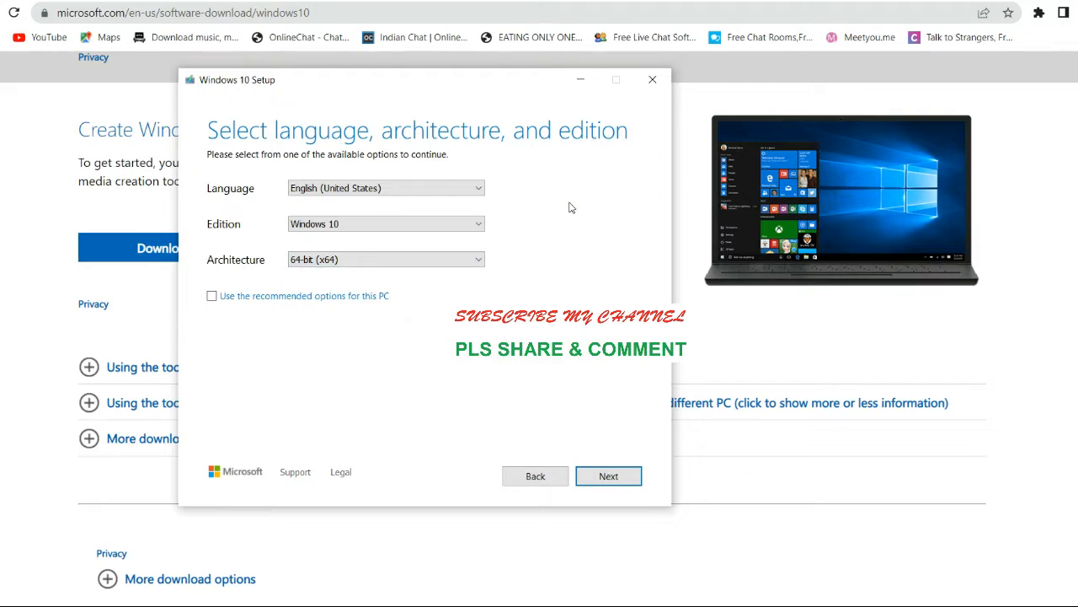
pyautogui.click(481, 264)
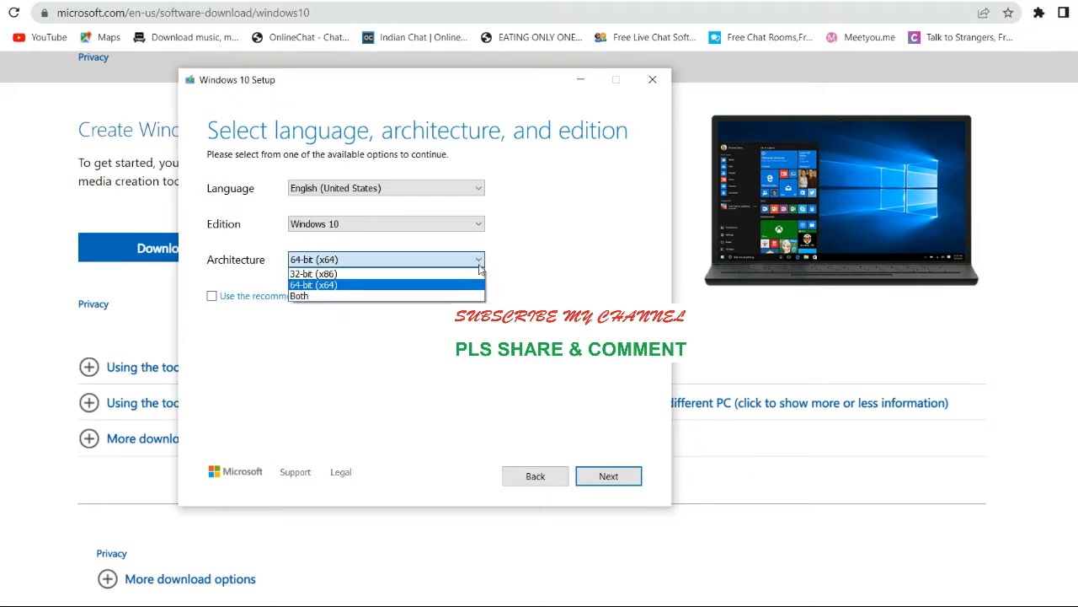
pyautogui.click(544, 248)
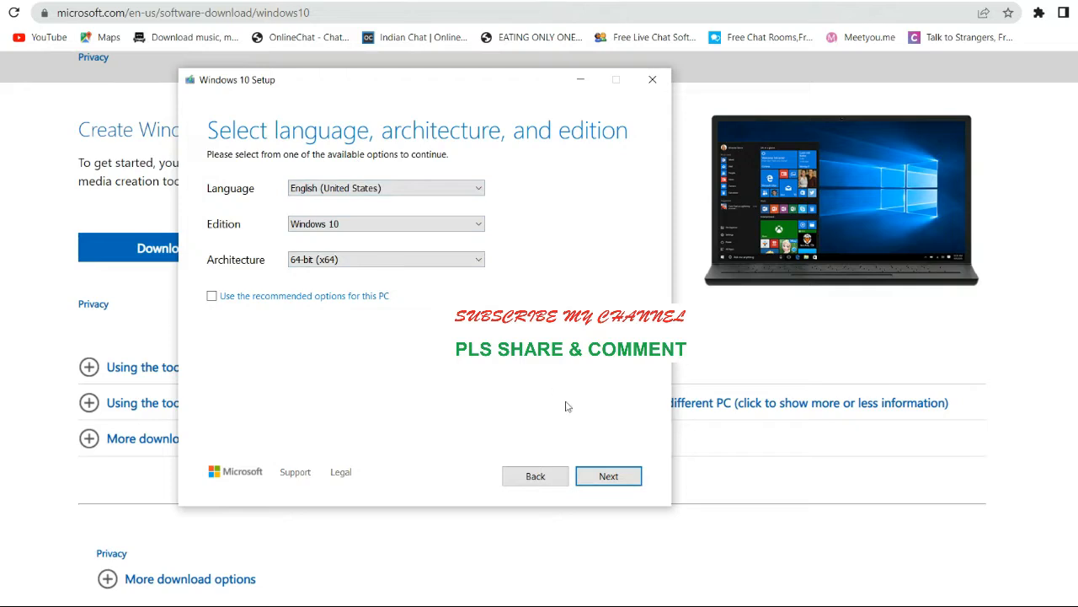
pyautogui.click(606, 478)
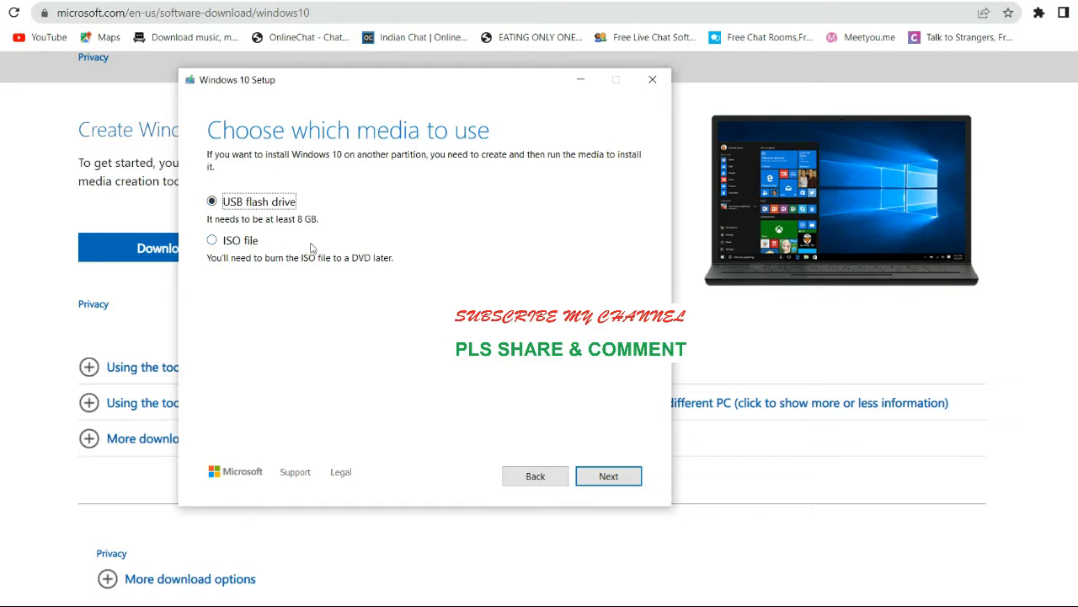
pyautogui.click(536, 474)
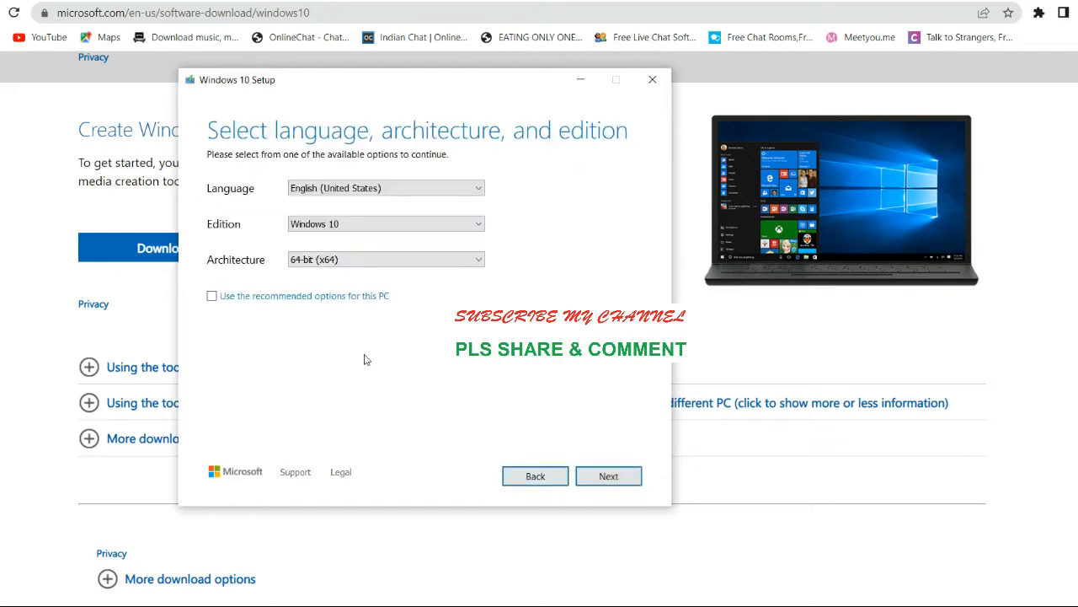
pyautogui.click(520, 480)
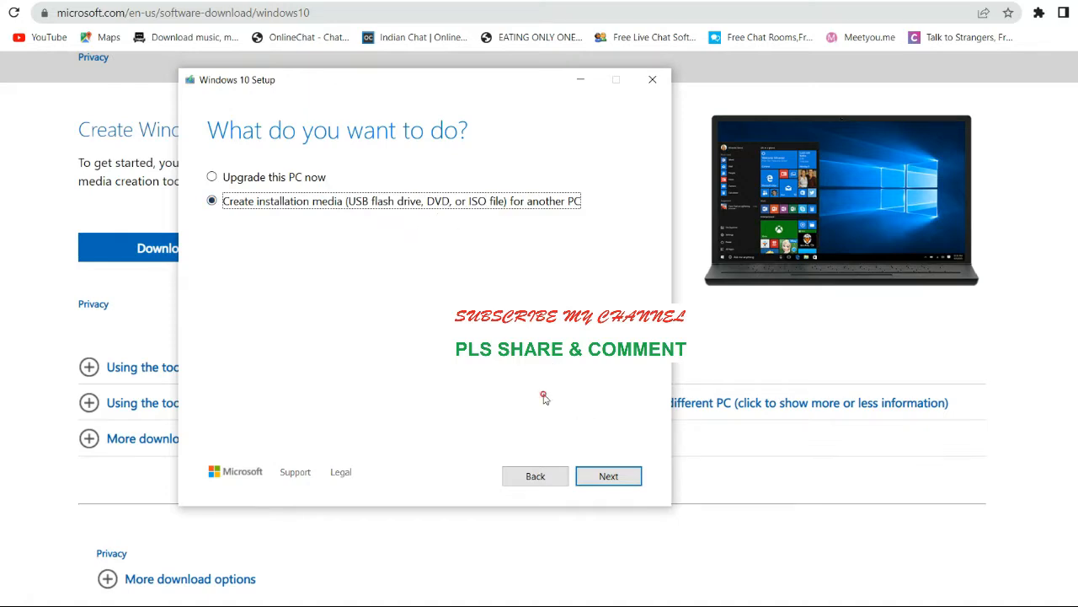
pyautogui.click(612, 479)
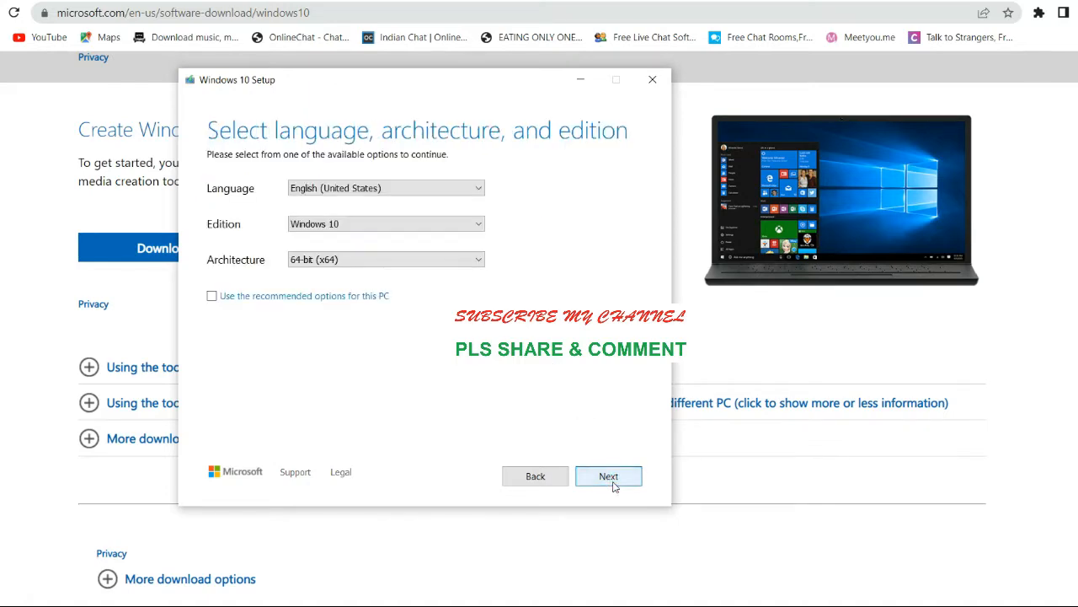
pyautogui.click(610, 476)
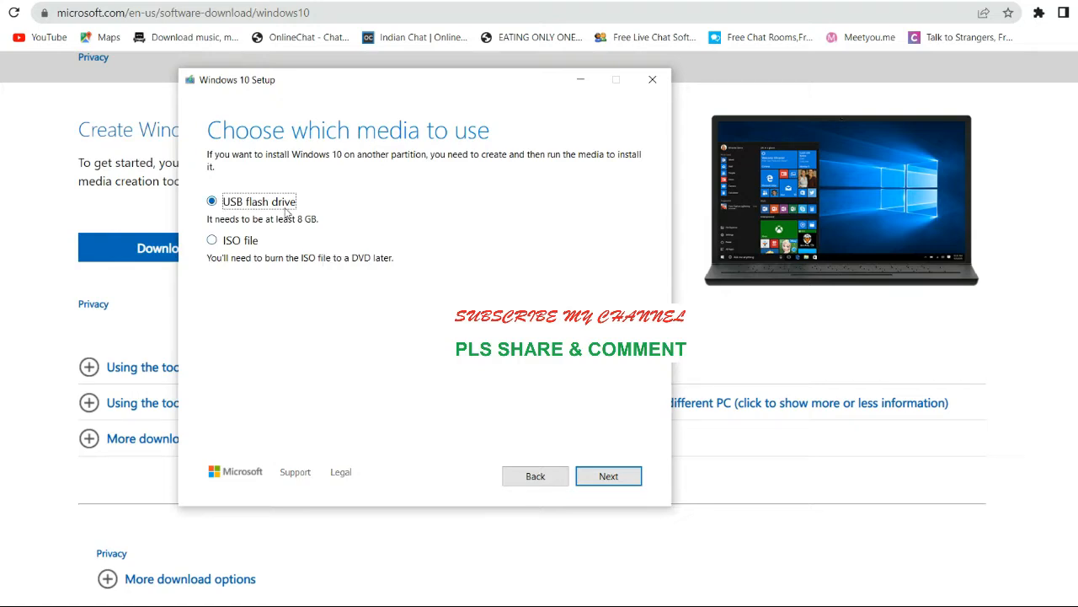
pyautogui.click(212, 242)
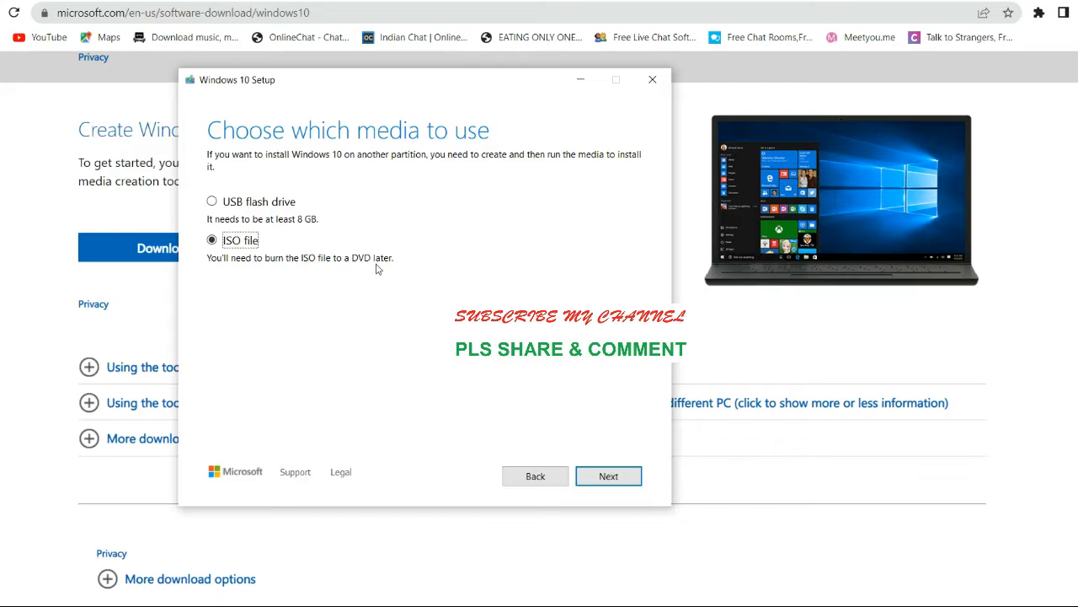
pyautogui.click(212, 202)
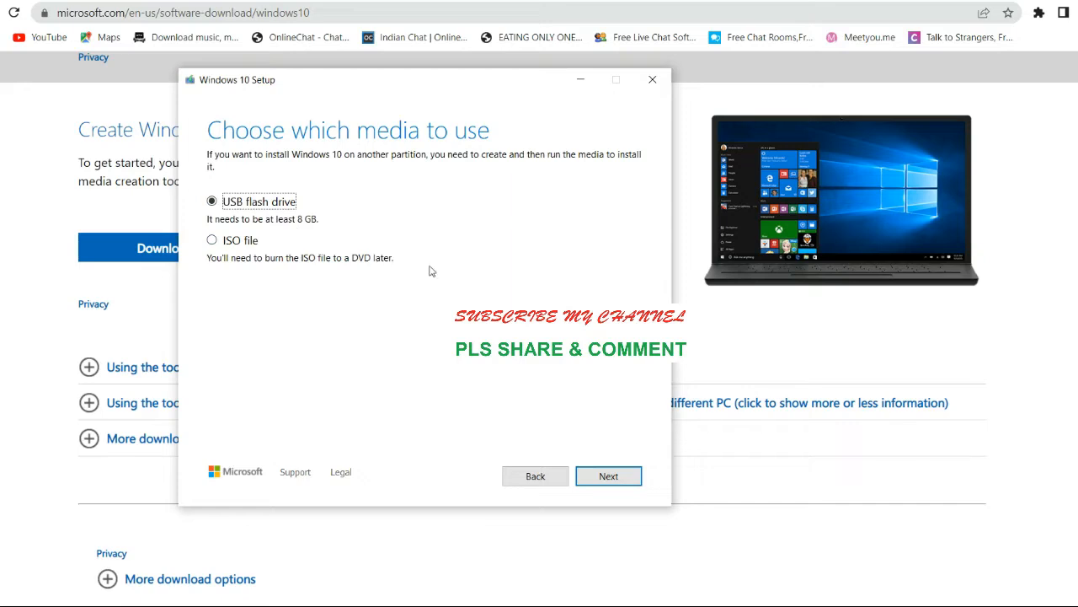
# - Keep USB flash drive selected as the installation media and continue
pyautogui.click(213, 207)
pyautogui.click(610, 478)
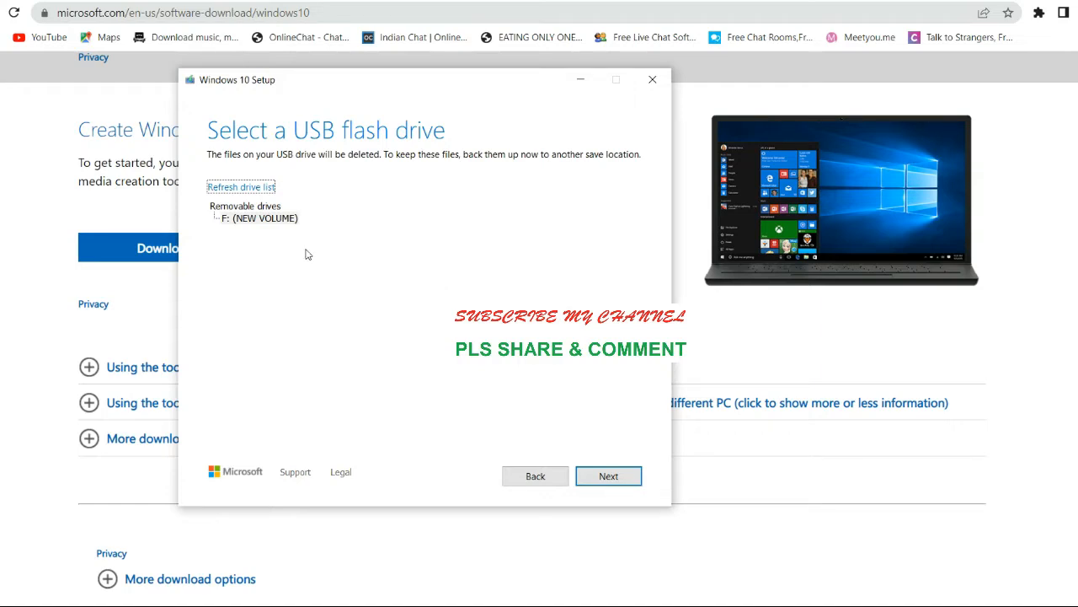
# - Pick removable drive F: (NEW VOLUME) and start downloading Windows 10 onto it
pyautogui.click(252, 220)
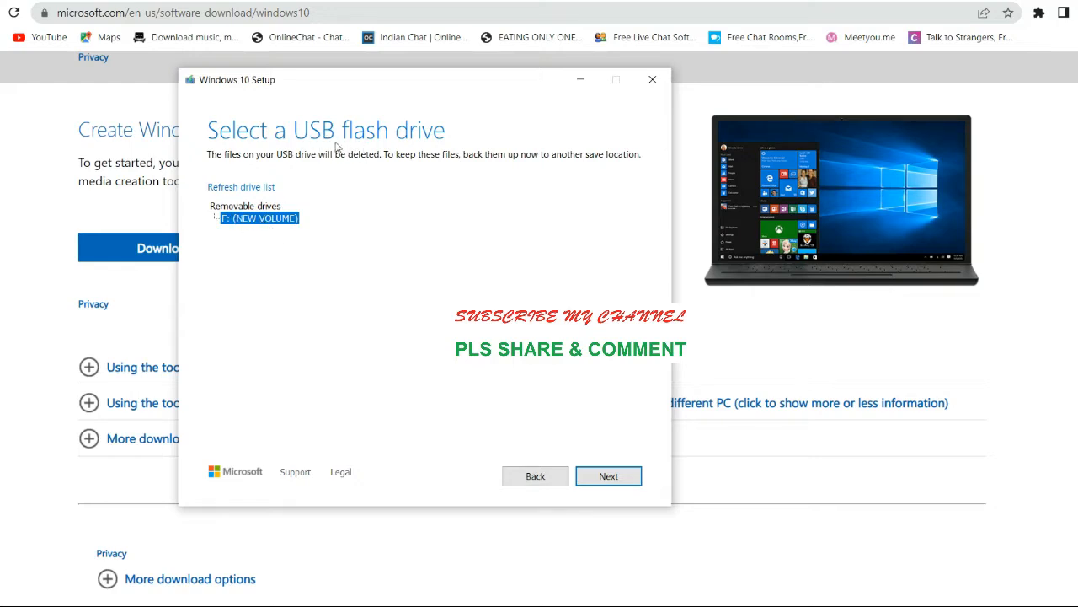
pyautogui.click(272, 208)
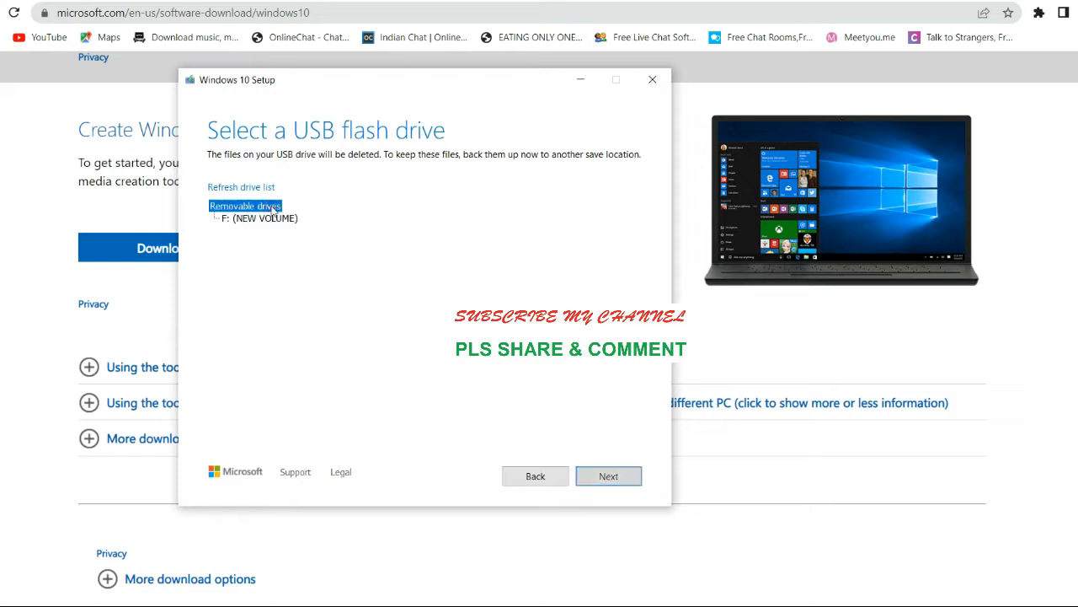
pyautogui.click(279, 221)
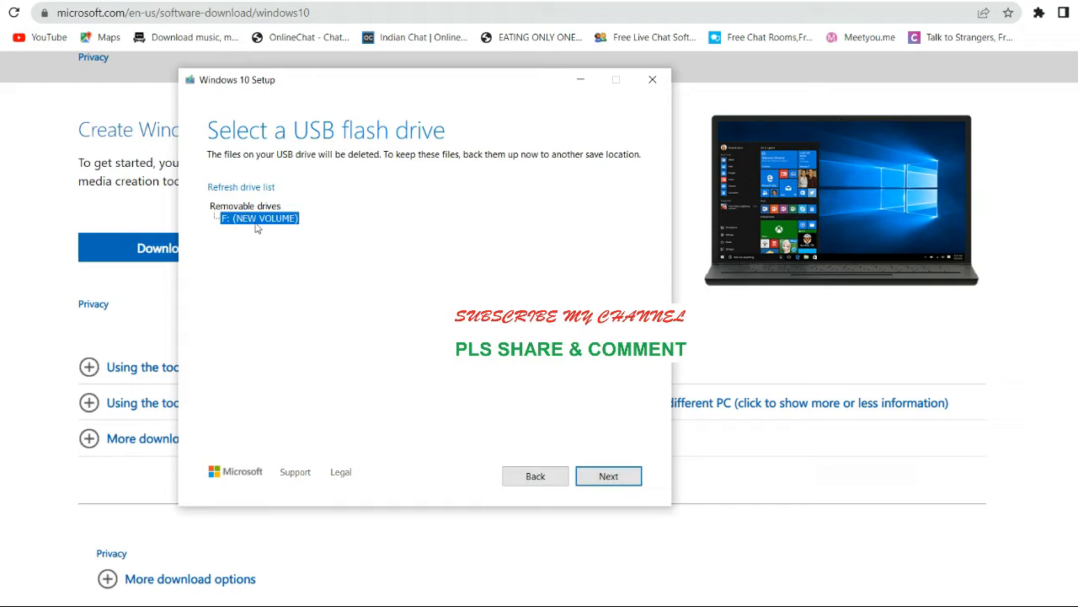
pyautogui.click(610, 479)
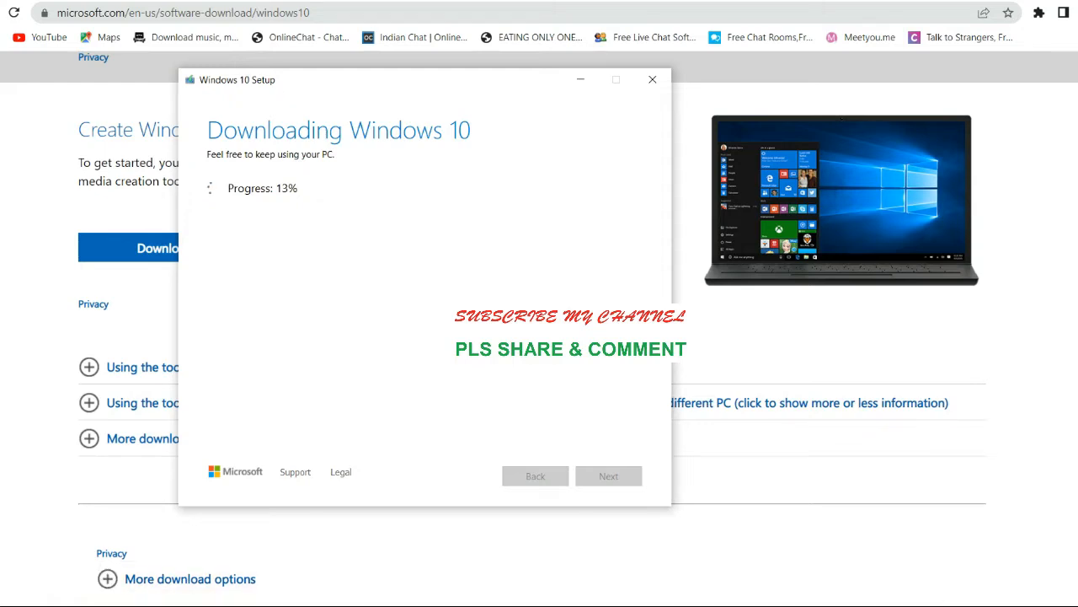
pyautogui.click(942, 606)
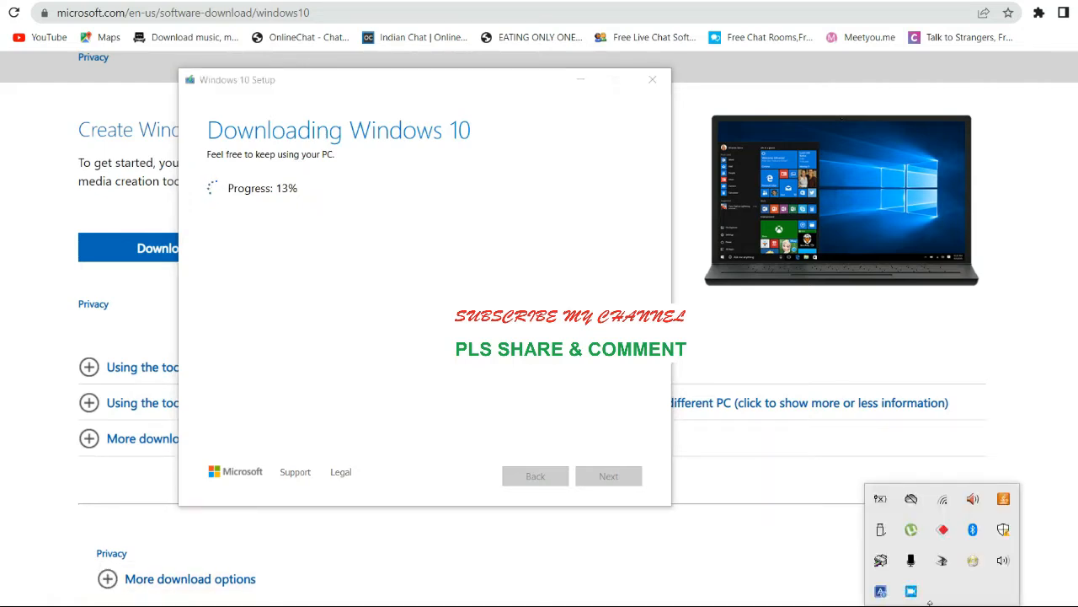
pyautogui.click(912, 593)
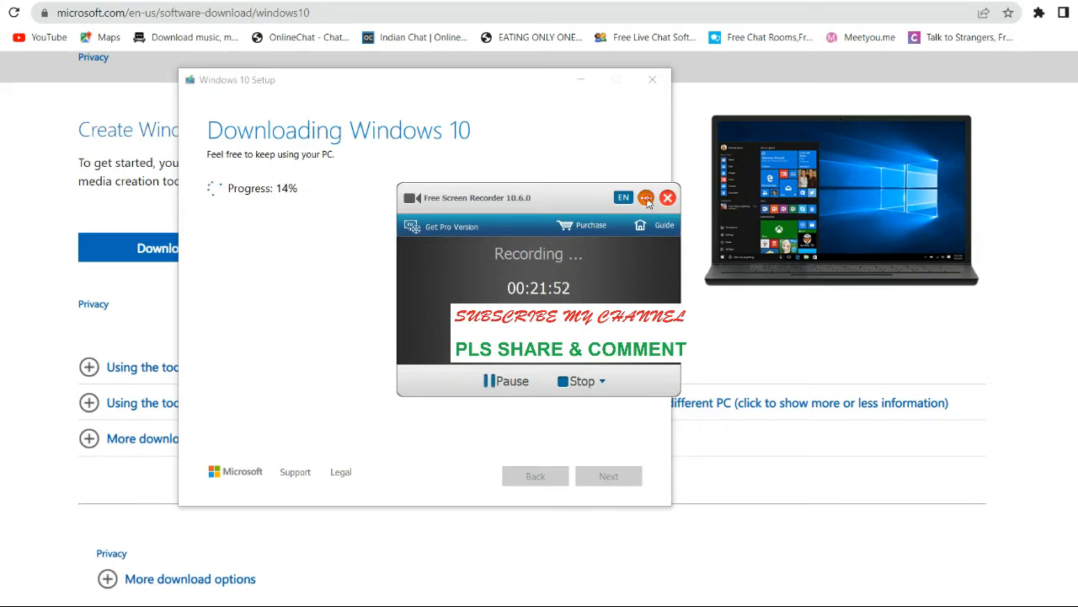
pyautogui.click(645, 199)
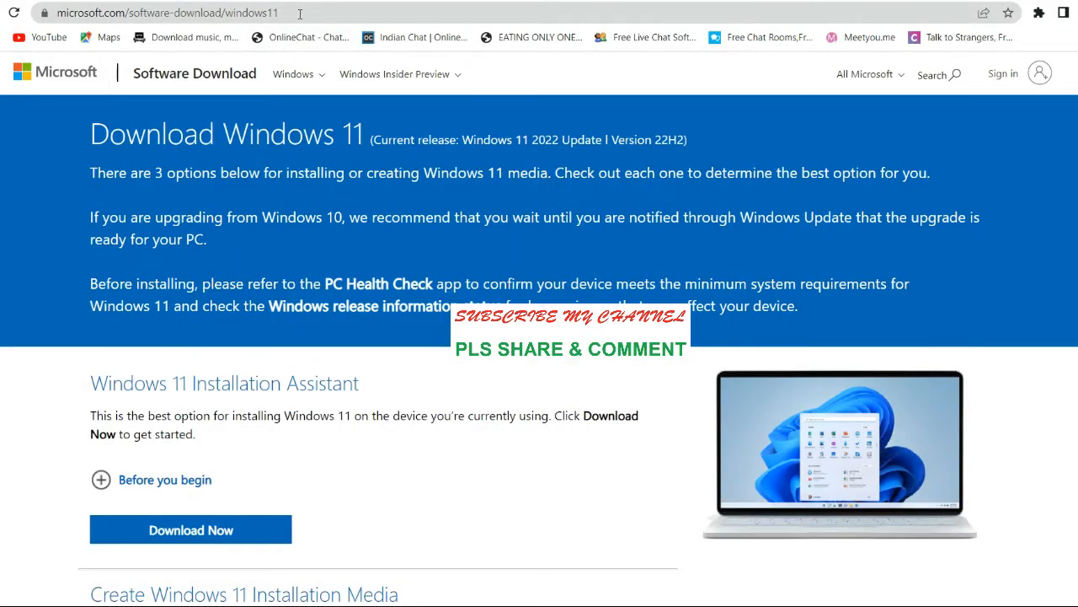
# - Reload the Download Windows 11 page from its address in the address bar
pyautogui.moveTo(299, 13); pyautogui.dragTo(48, 19)
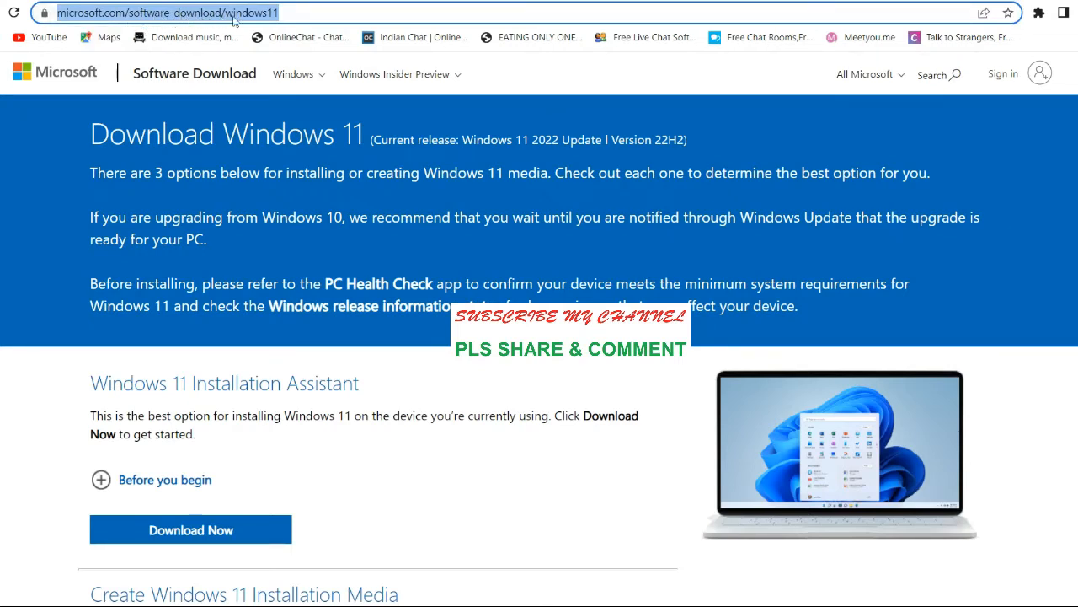
pyautogui.click(305, 13)
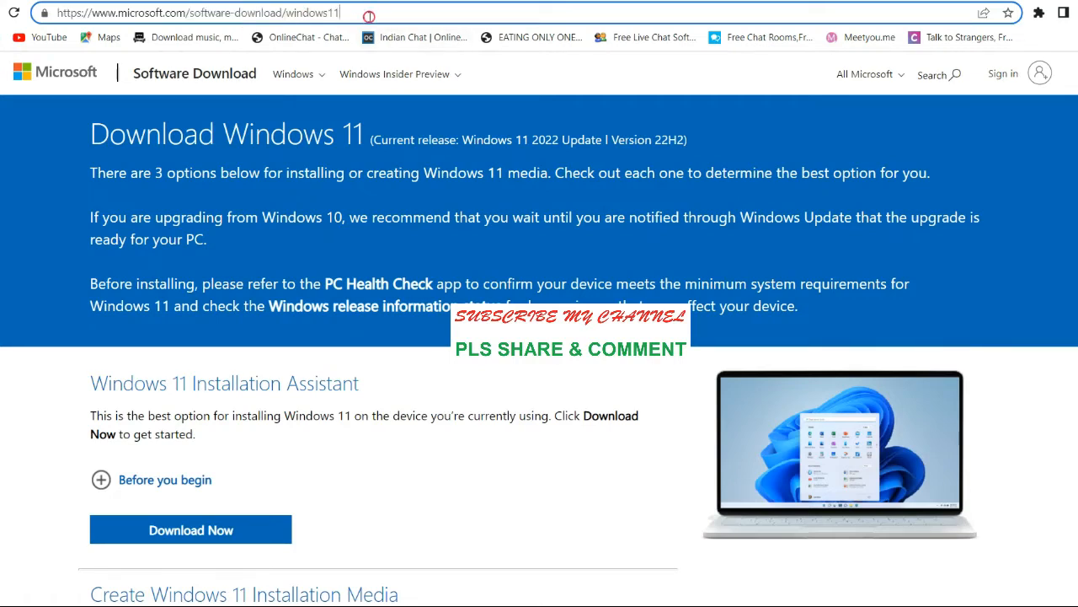
pyautogui.press('Return')
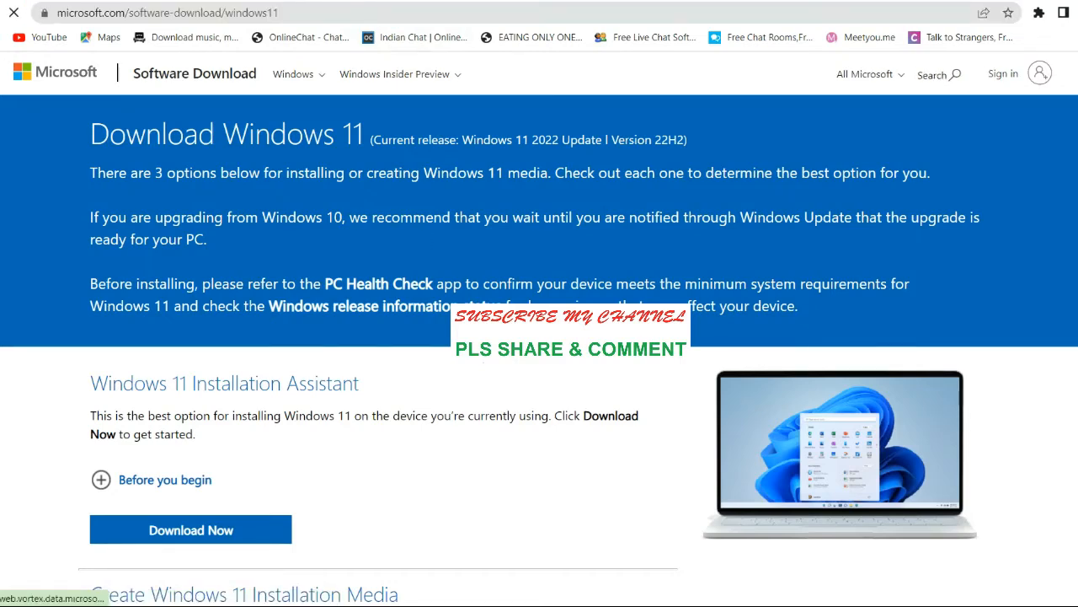
# - Scroll past the Installation Assistant to the Create Windows 11 Installation Media section
pyautogui.scroll(-2, 480, 360)
pyautogui.scroll(-1, 481, 361)
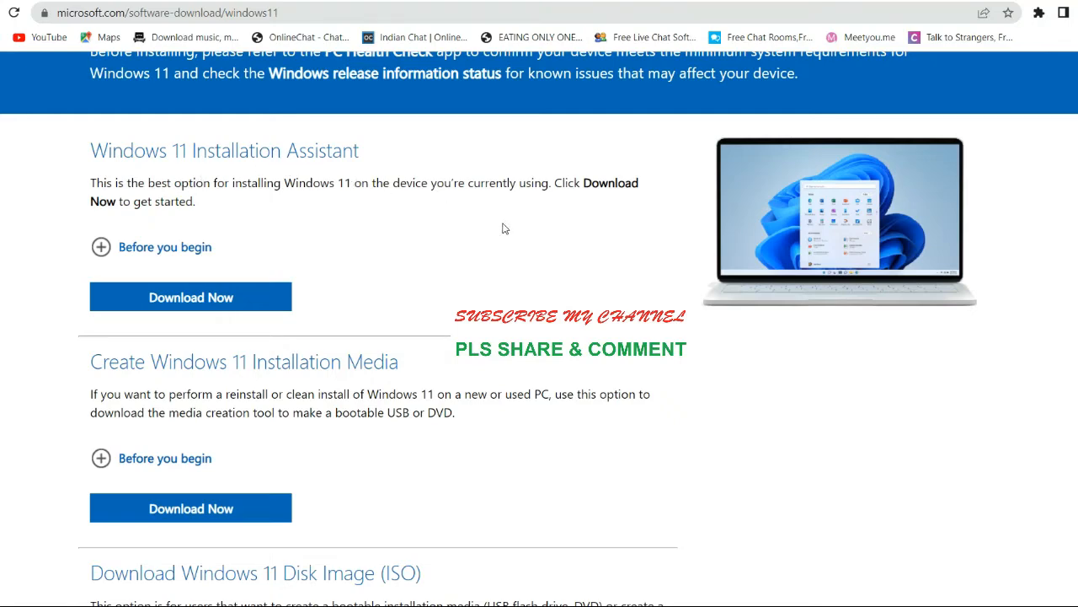
pyautogui.scroll(-2, 504, 228)
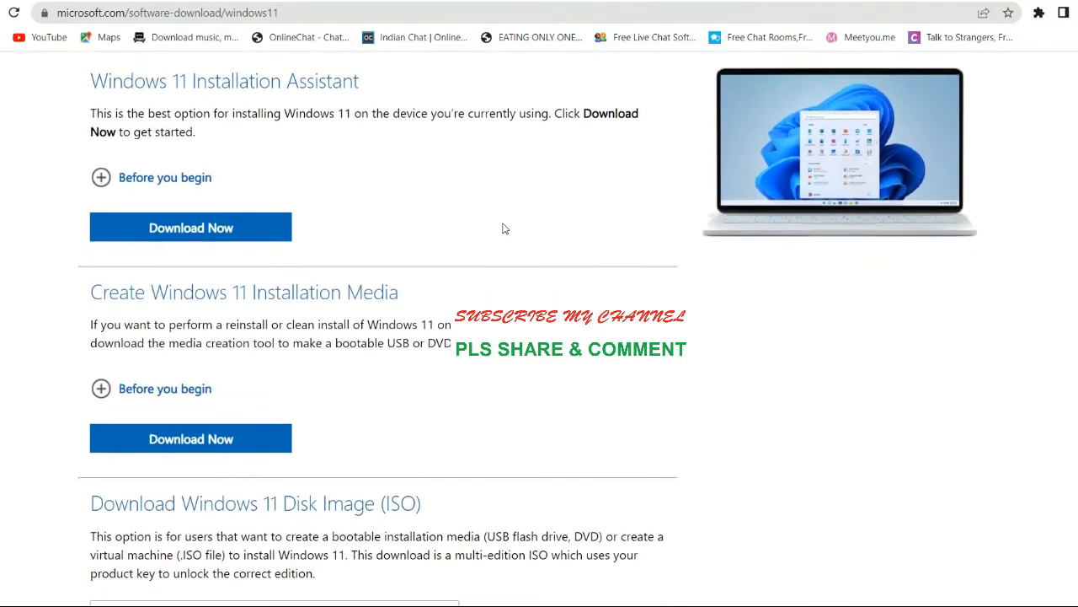
# - Expand 'Before you begin' under Windows 11 Installation Assistant and read its requirements list
pyautogui.click(101, 179)
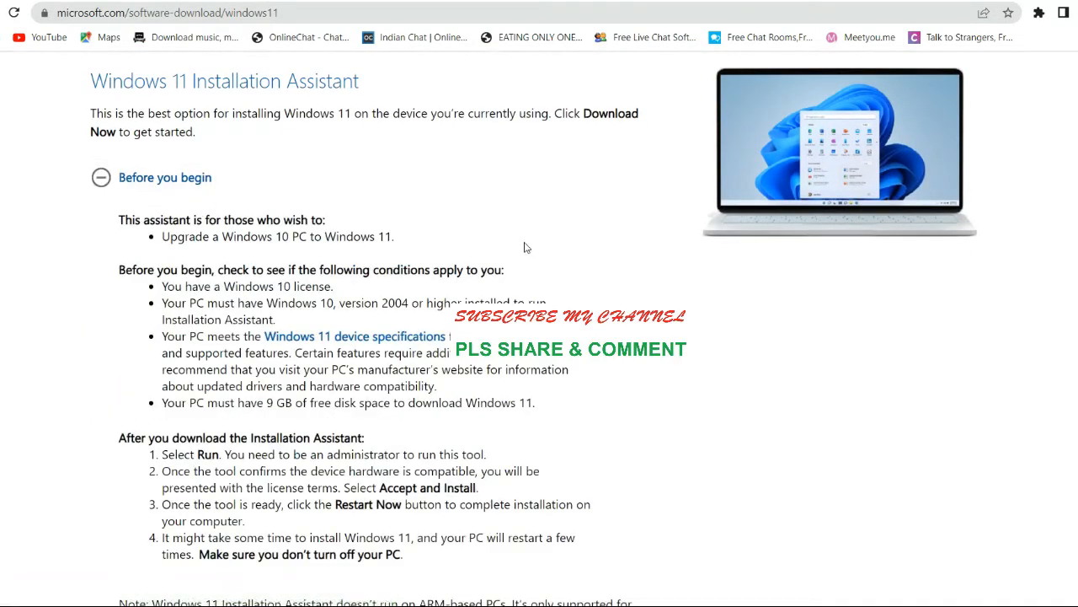
pyautogui.scroll(-2, 525, 247)
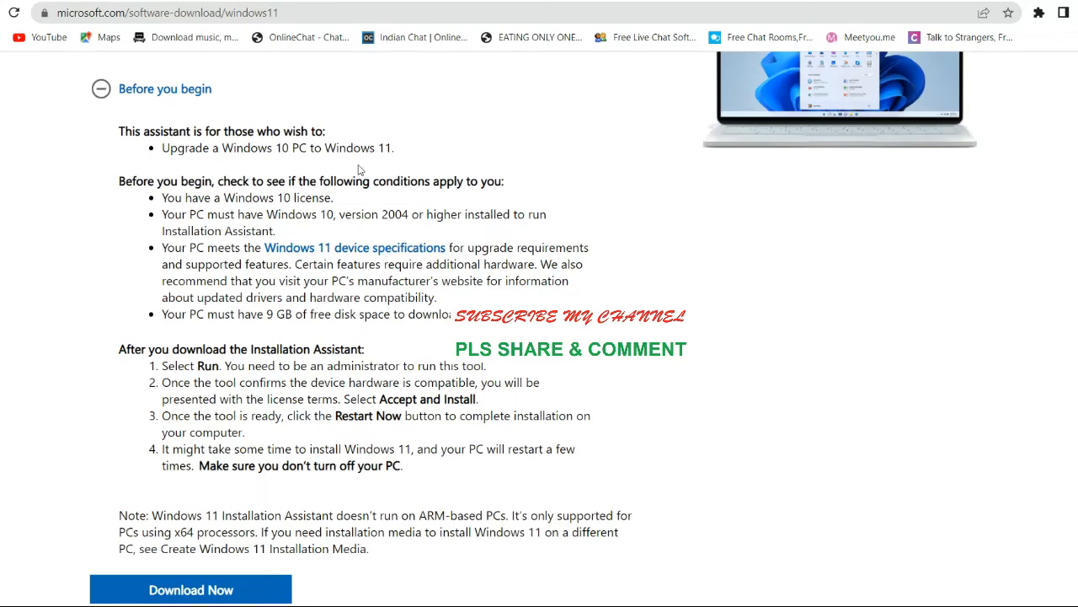
pyautogui.scroll(-1, 308, 161)
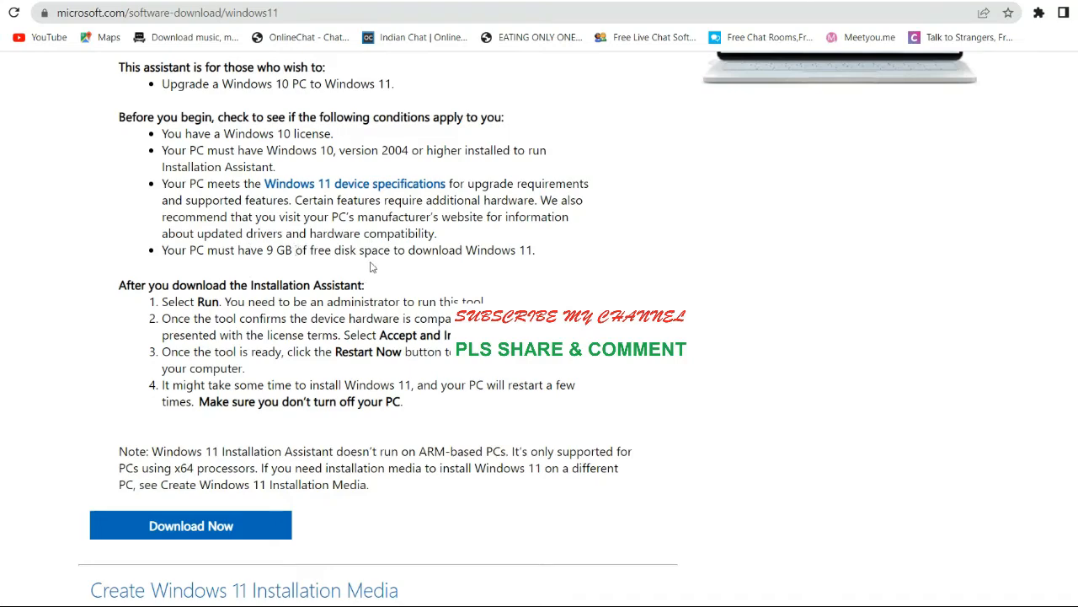
pyautogui.scroll(2, 319, 268)
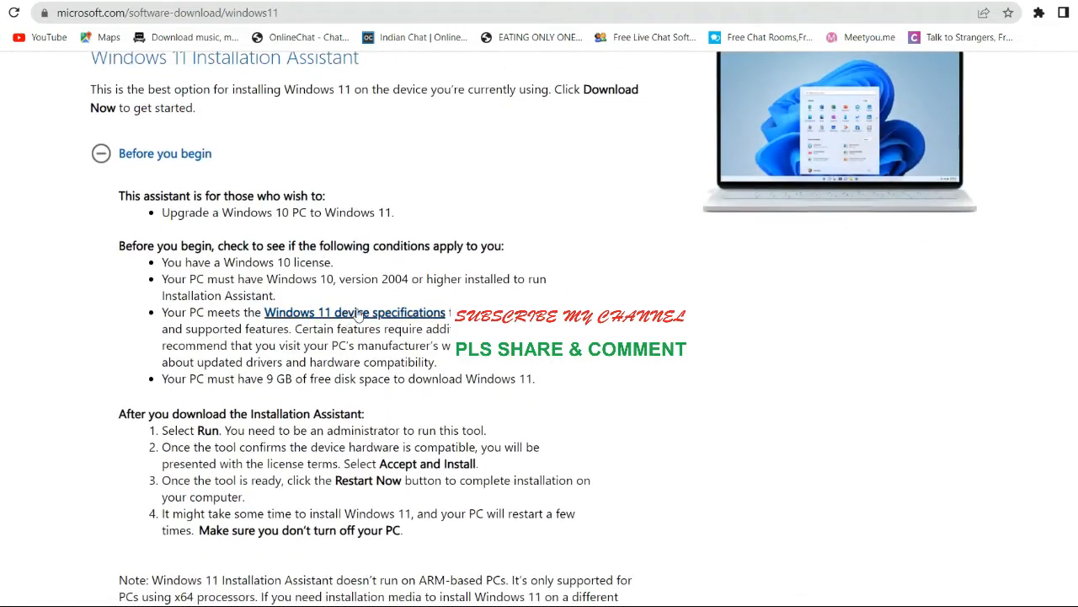
# - Open Windows 11 device specifications and view its system requirements: 1 GHz dual-core, 4 GB RAM, 64 GB, TPM 2.0
pyautogui.click(355, 313)
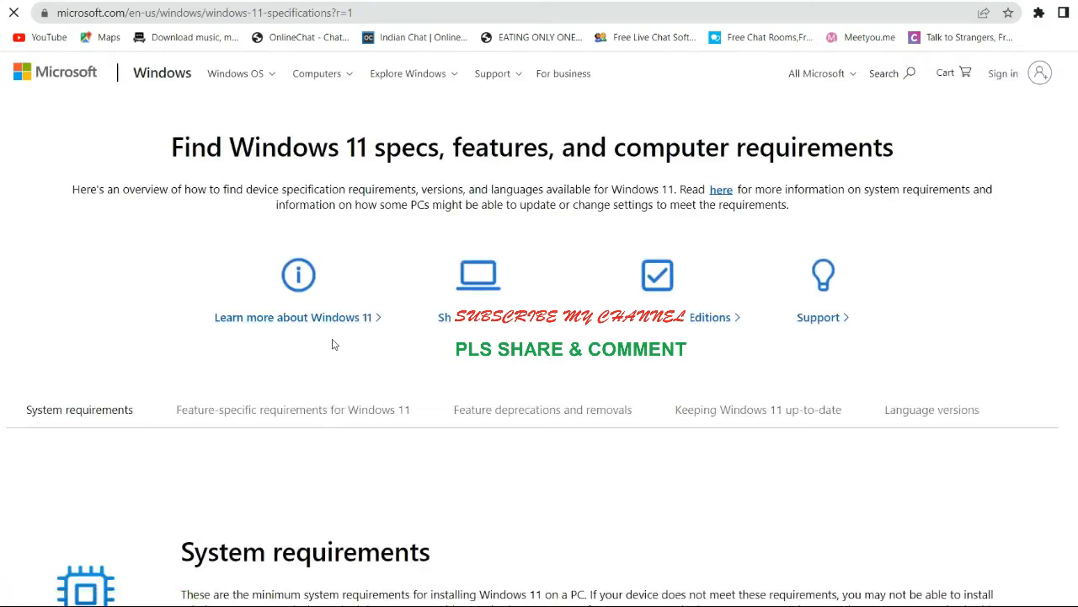
pyautogui.scroll(-1, 333, 342)
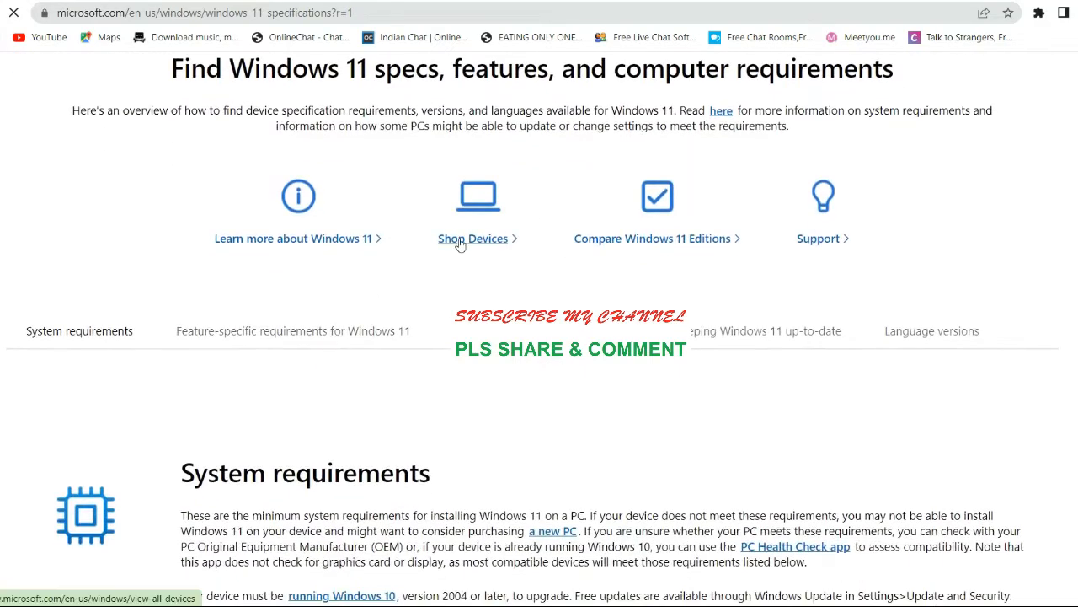
pyautogui.scroll(-4, 458, 245)
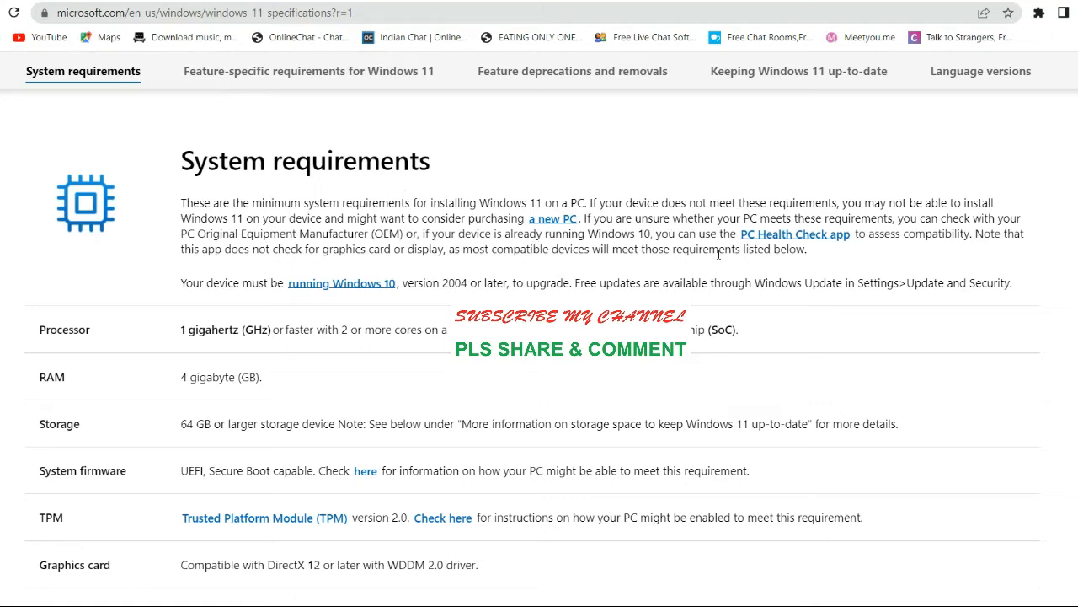
pyautogui.scroll(-1, 394, 282)
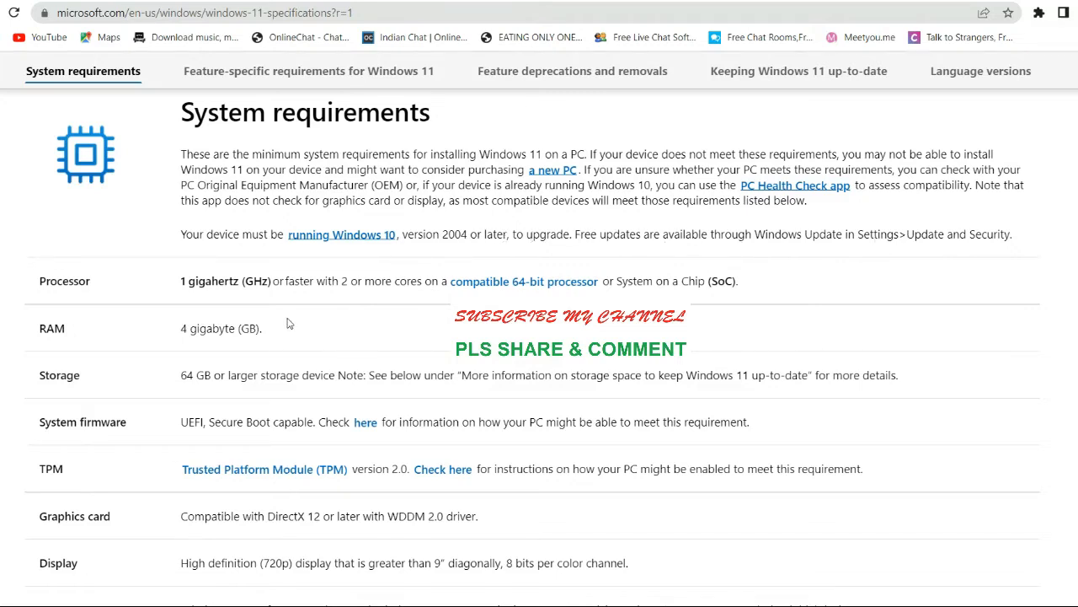
pyautogui.scroll(-1, 72, 281)
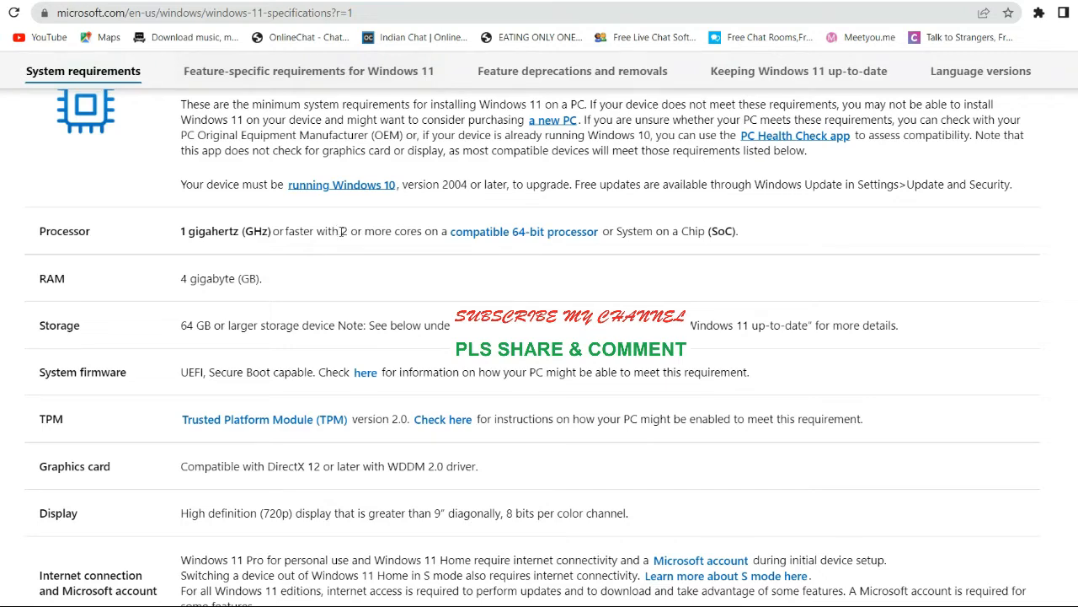
pyautogui.moveTo(340, 230); pyautogui.dragTo(349, 231)
pyautogui.click(368, 249)
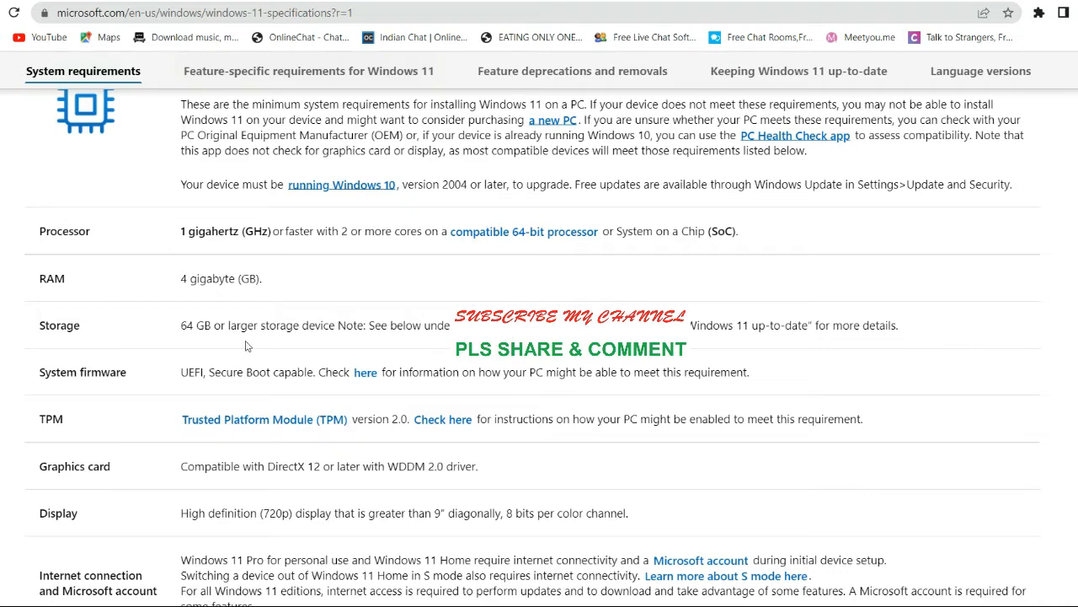
# - Scroll down to the UEFI, Secure Boot capable requirement and highlight its text
pyautogui.scroll(-1, 246, 340)
pyautogui.scroll(-1, 246, 340)
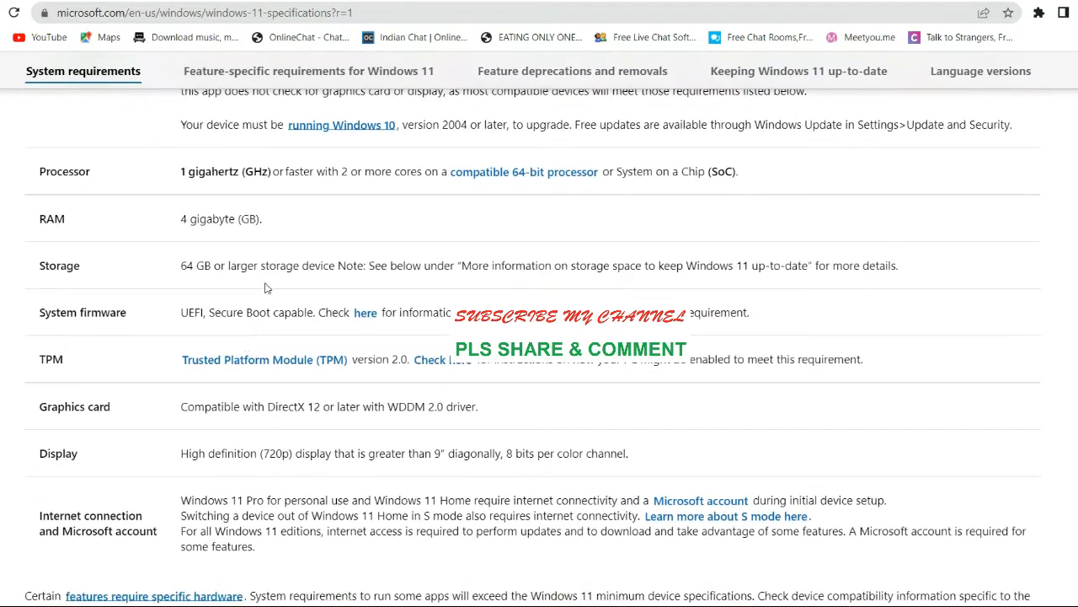
pyautogui.scroll(-1, 264, 288)
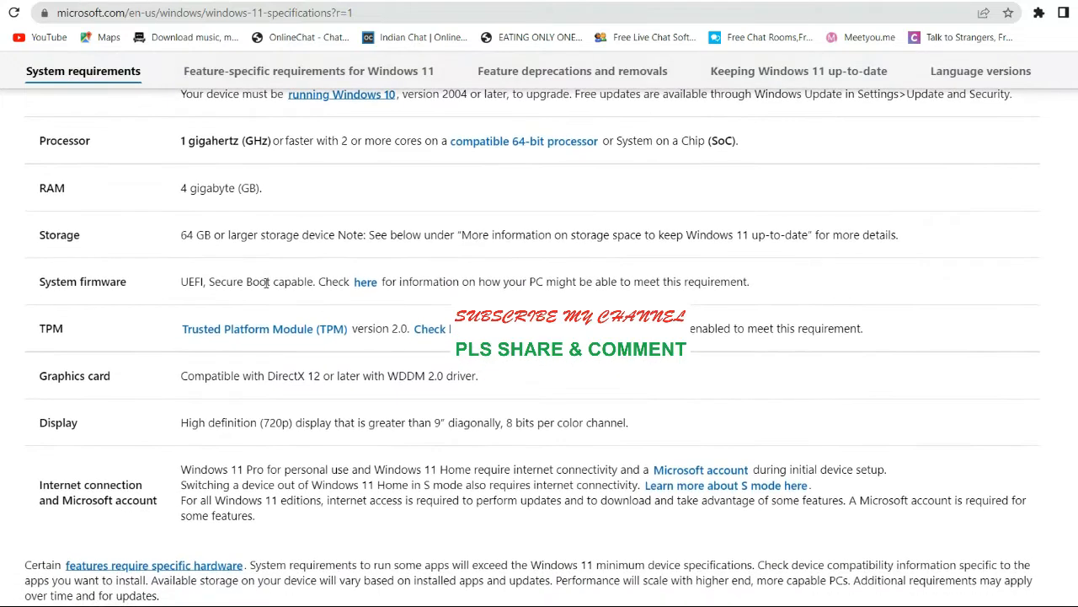
pyautogui.rightClick(181, 286)
pyautogui.click(181, 287)
pyautogui.moveTo(181, 281); pyautogui.dragTo(403, 286)
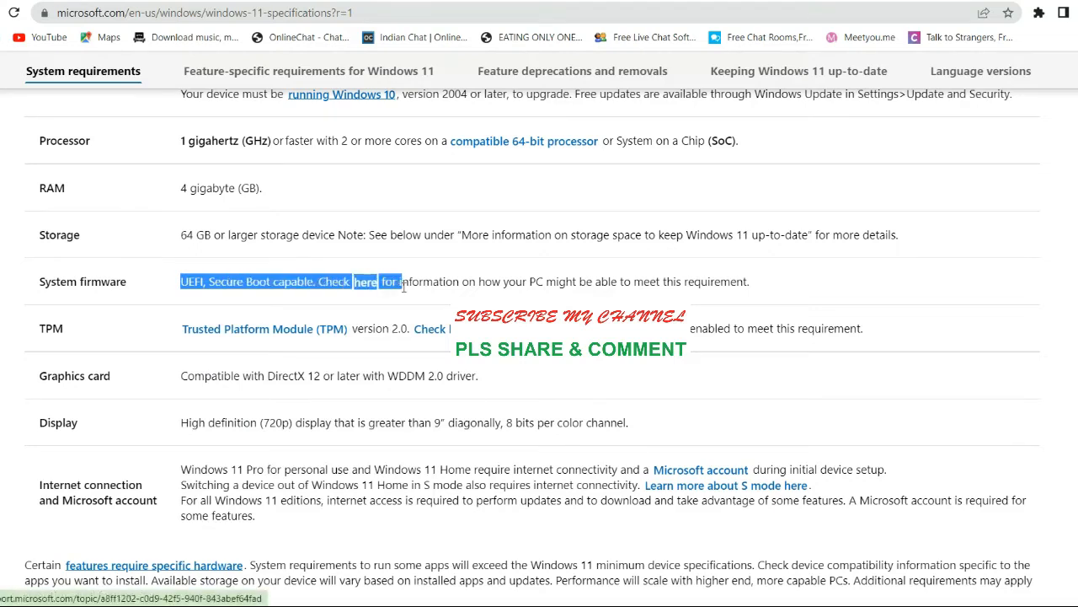
pyautogui.click(464, 301)
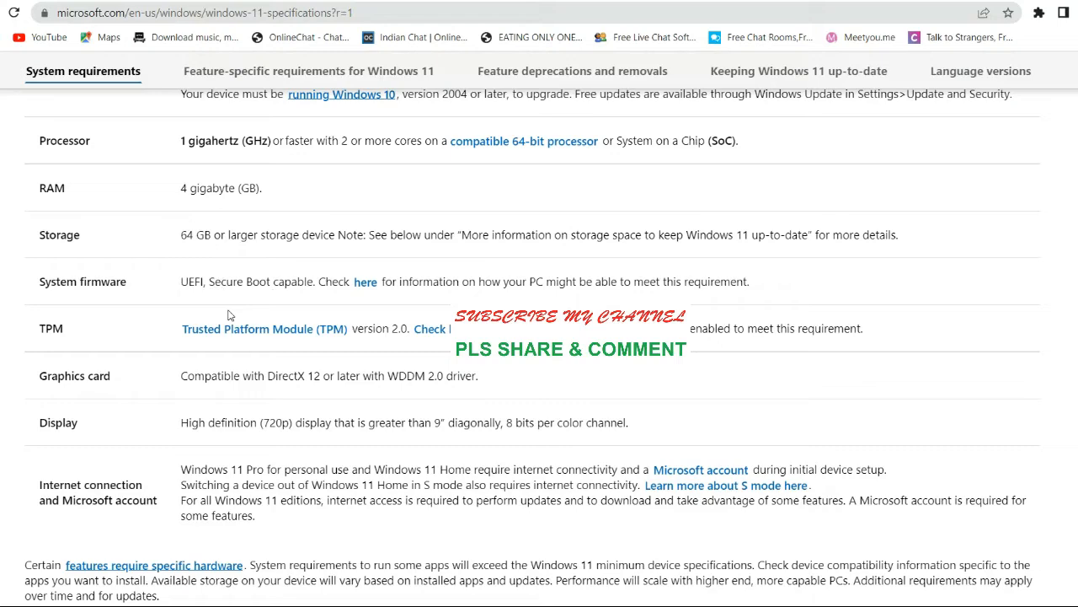
# - Scroll on to the Feature-specific requirements, such as 5G needing a 5G-capable modem
pyautogui.scroll(-1, 207, 388)
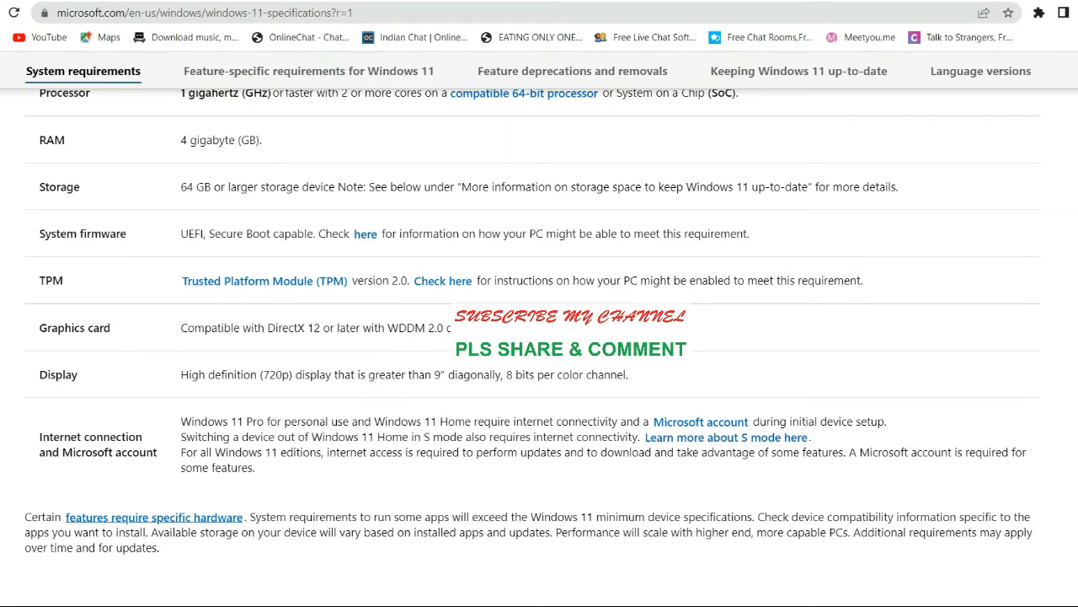
pyautogui.scroll(-1, 313, 336)
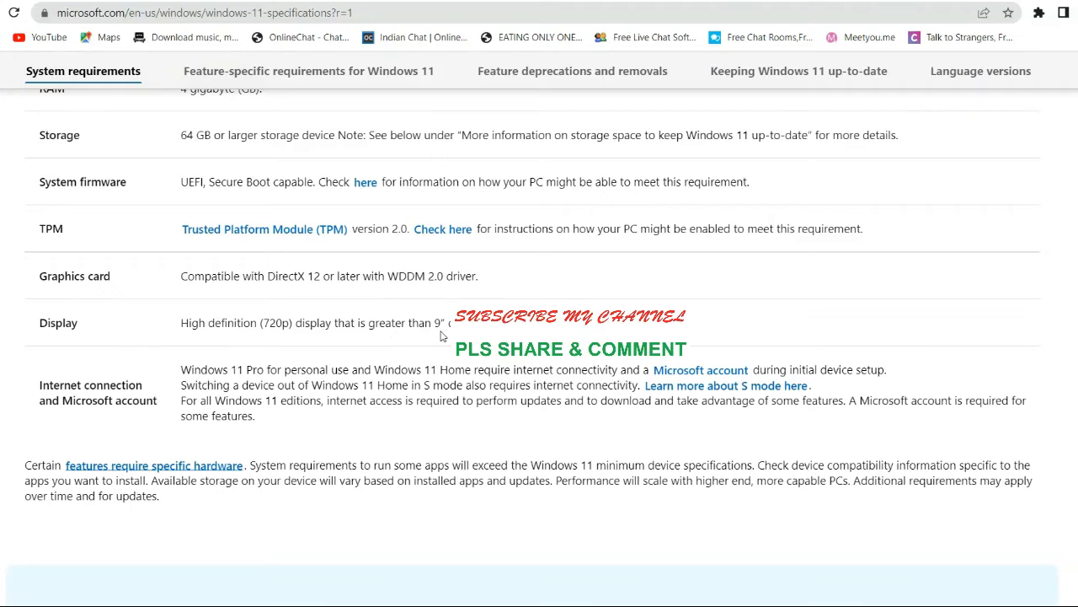
pyautogui.scroll(-1, 440, 335)
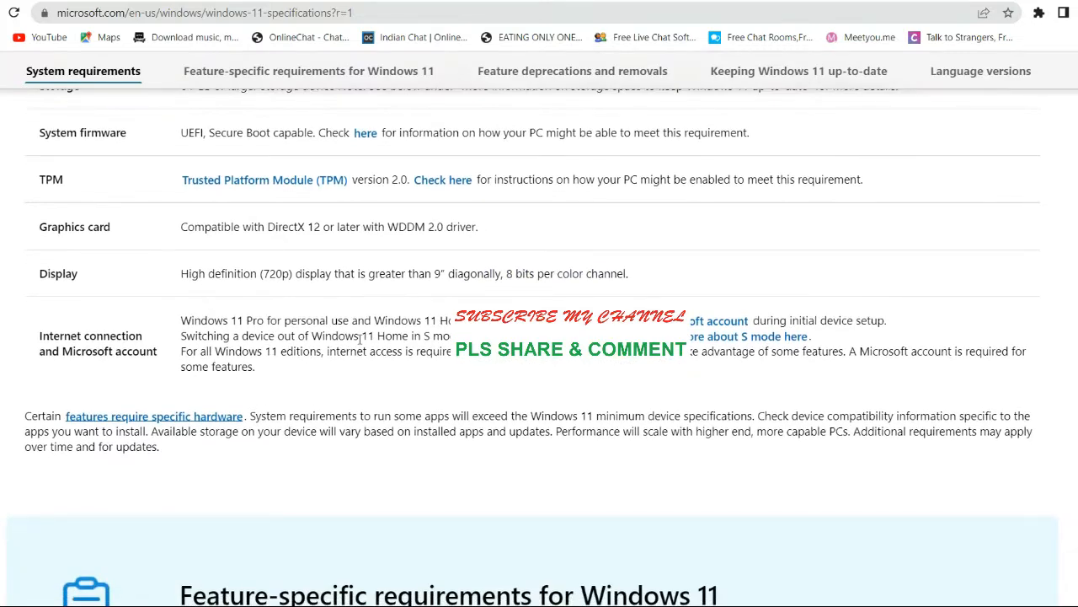
pyautogui.scroll(-2, 360, 344)
pyautogui.scroll(-2, 360, 343)
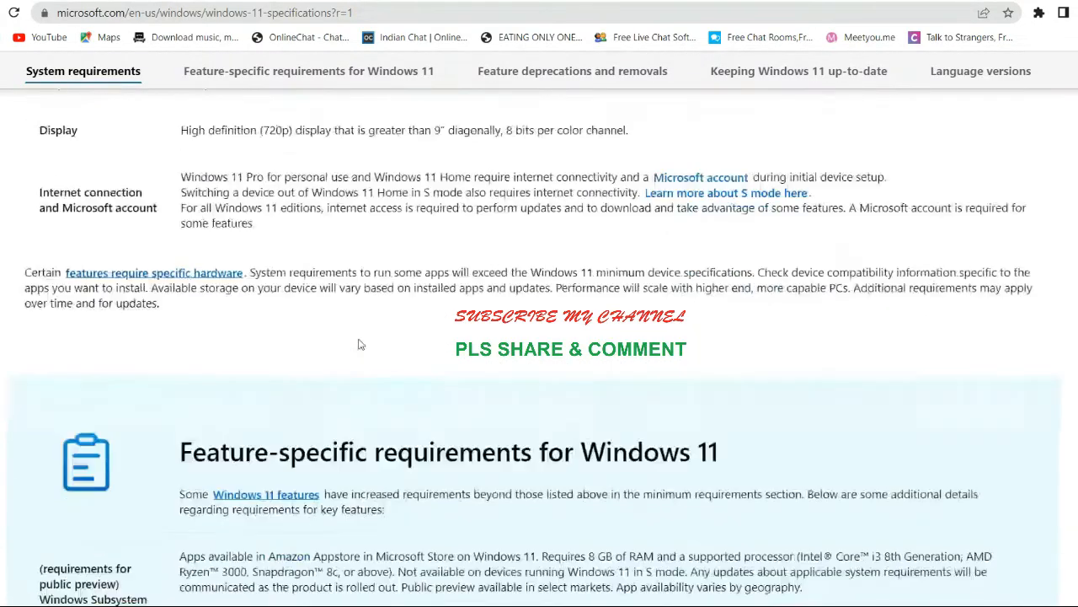
pyautogui.scroll(3, 360, 343)
pyautogui.scroll(-3, 359, 343)
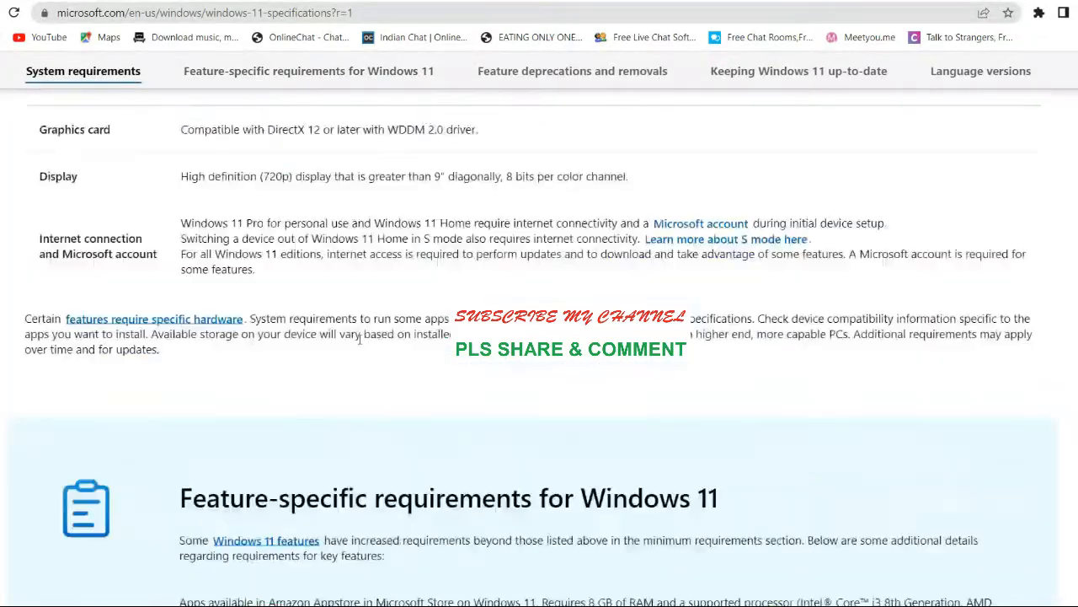
pyautogui.scroll(2, 360, 343)
pyautogui.scroll(-2, 359, 344)
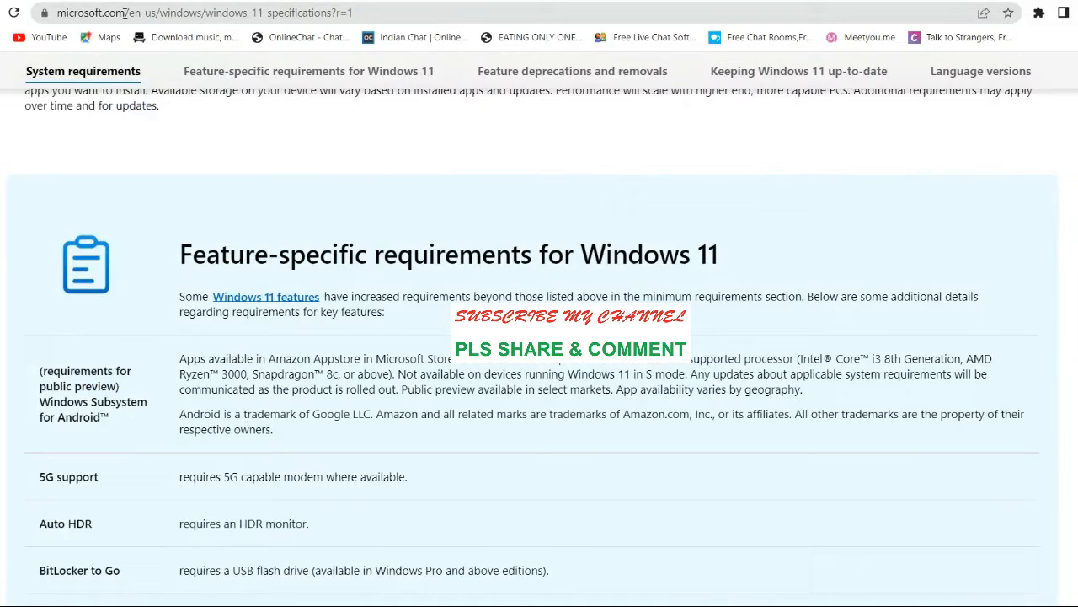
# - Switch to the software-download/windows11 tab and scroll to Create Windows 11 Installation Media
pyautogui.click(56, 0)
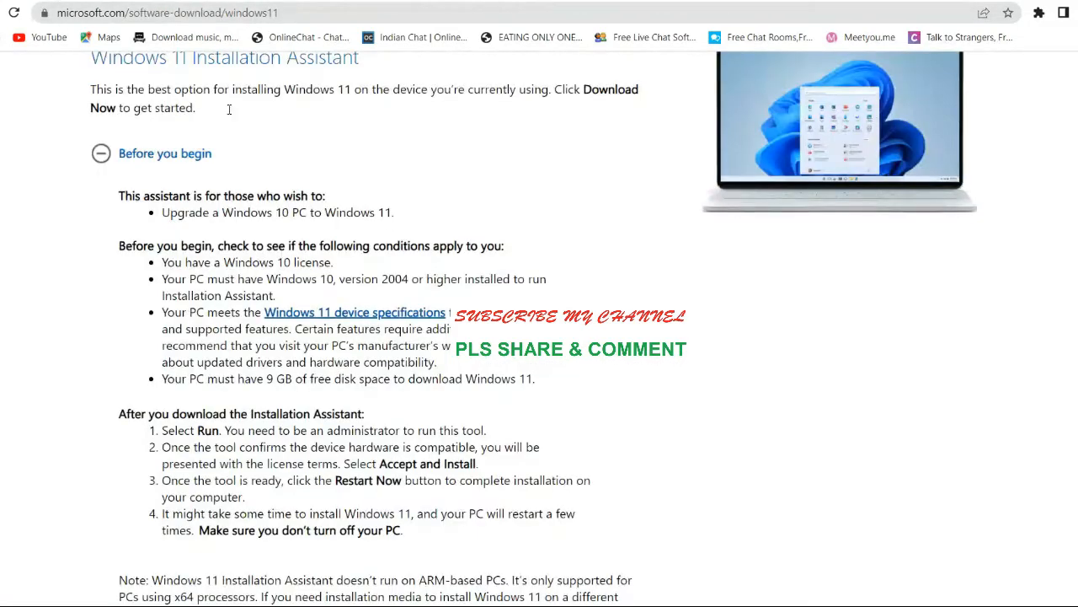
pyautogui.scroll(-2, 670, 407)
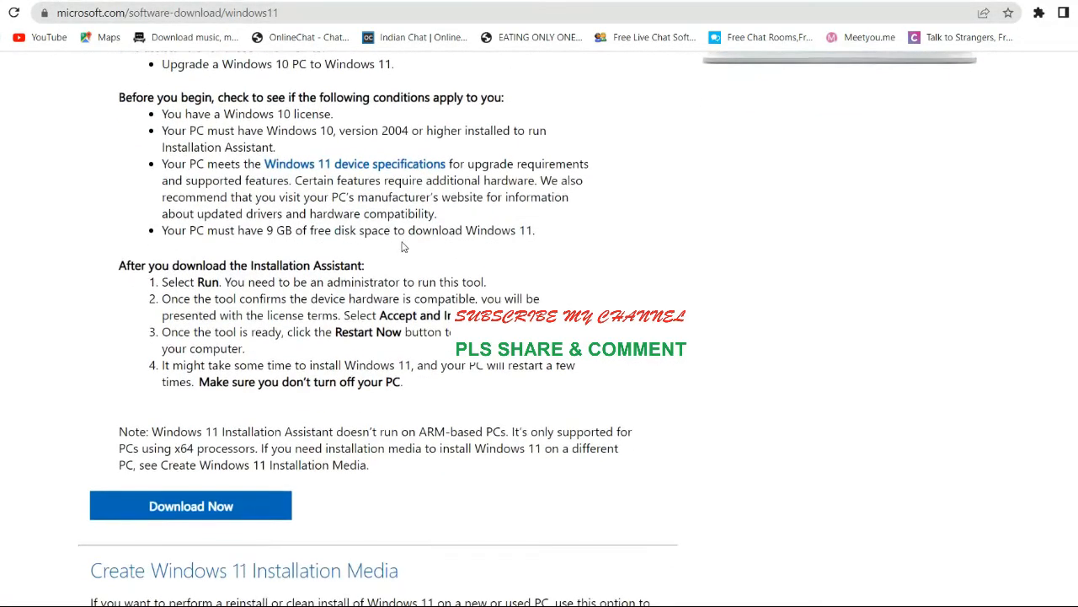
pyautogui.scroll(-1, 287, 292)
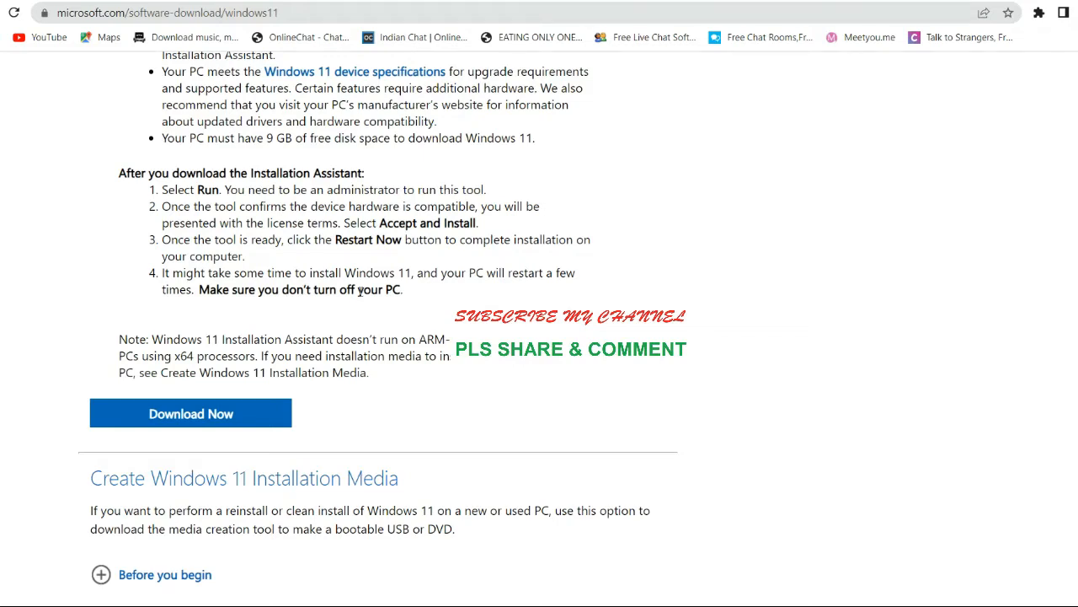
pyautogui.scroll(-2, 380, 329)
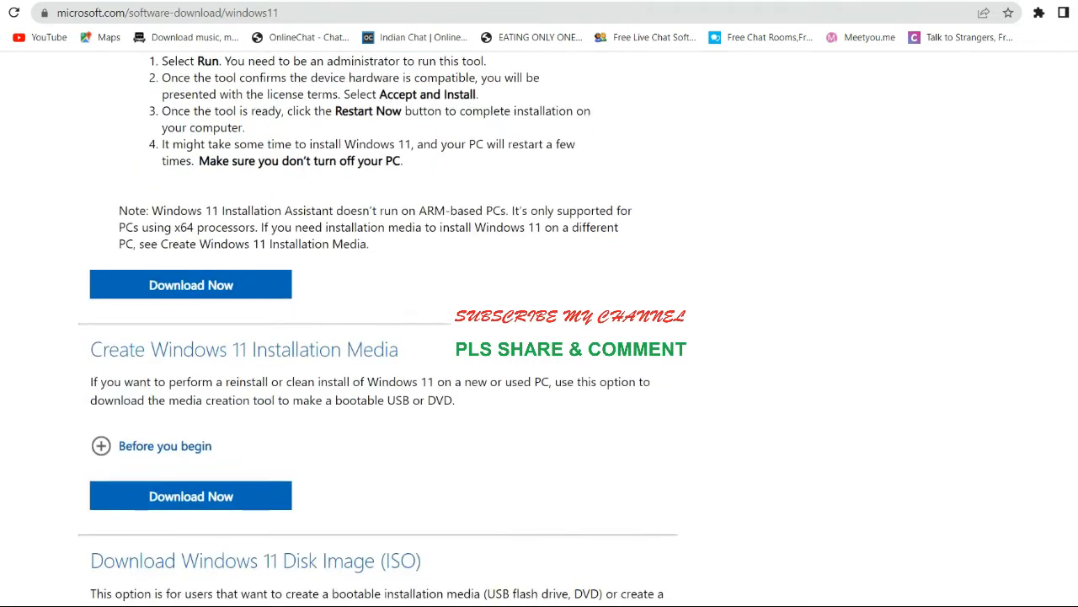
pyautogui.scroll(-1, 379, 329)
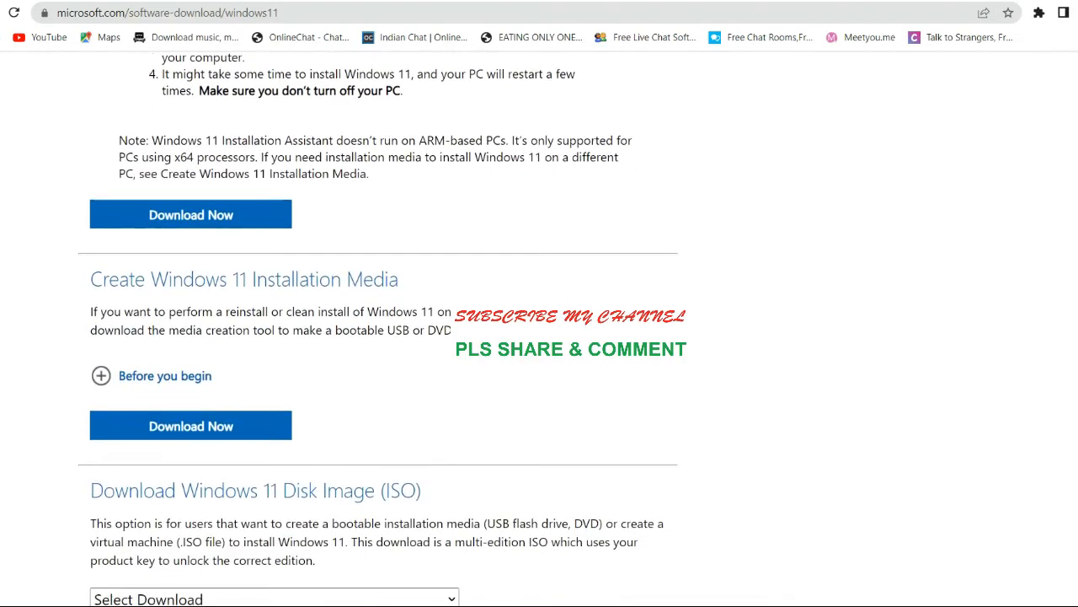
pyautogui.scroll(-1, 379, 329)
pyautogui.scroll(10, 379, 329)
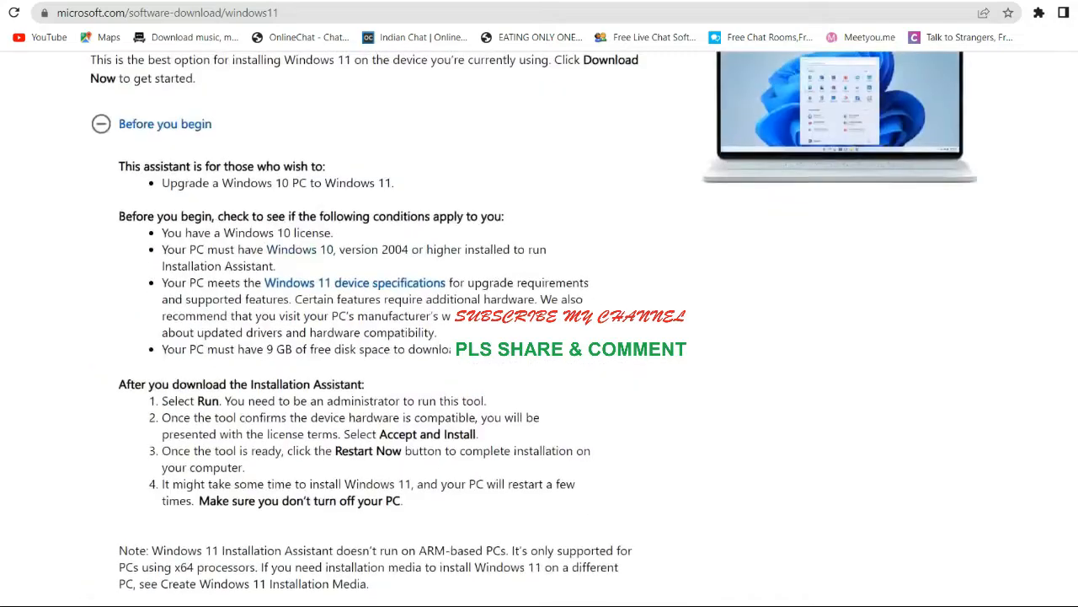
pyautogui.scroll(-10, 379, 329)
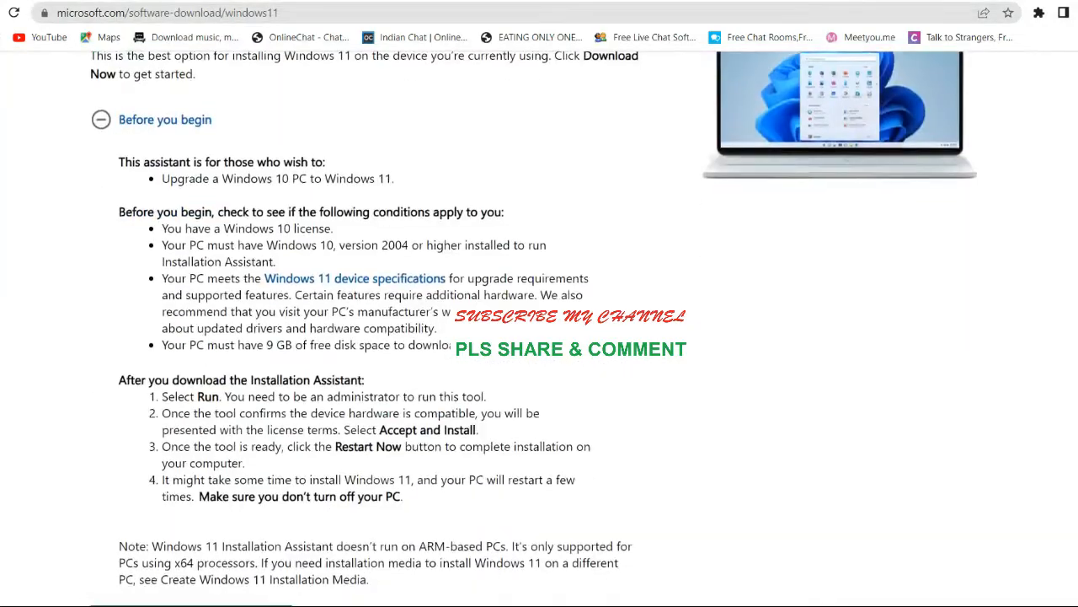
pyautogui.scroll(-3, 379, 329)
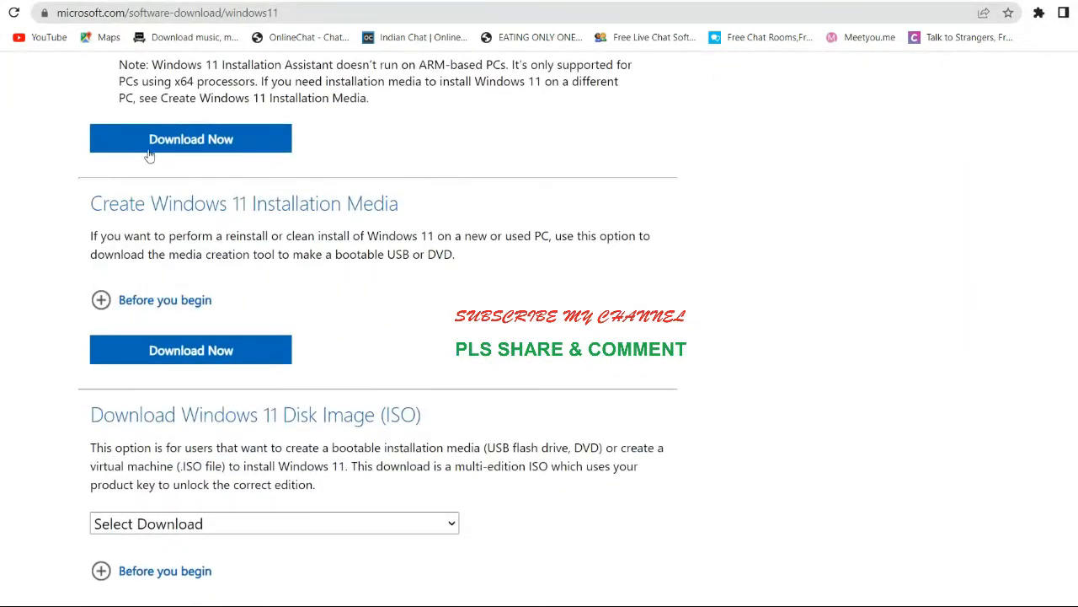
pyautogui.scroll(-1, 377, 249)
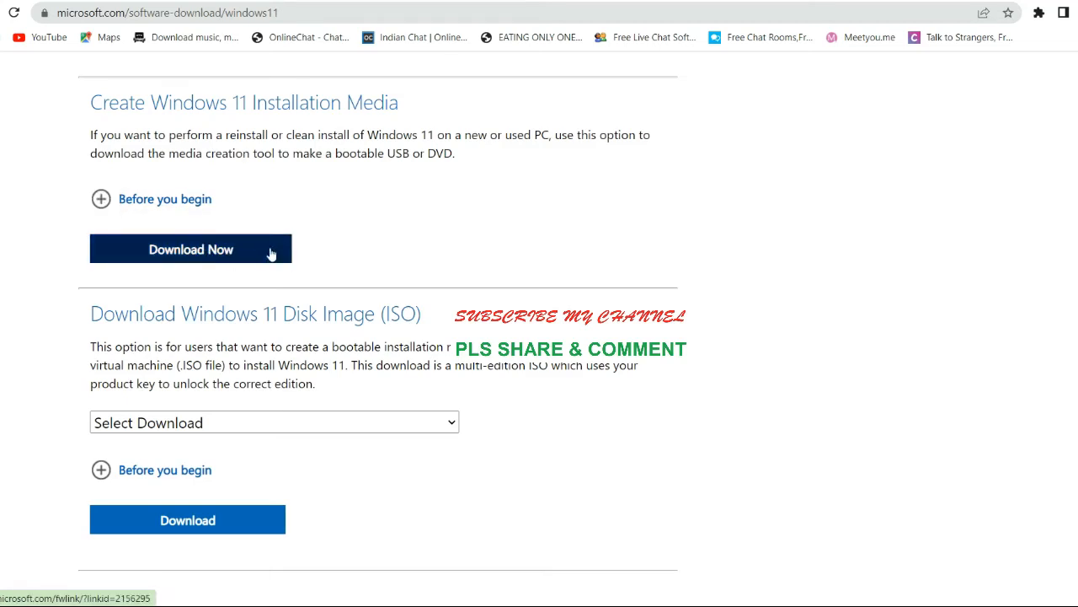
# - Download the media creation tool with Download Now and minimize the Windows 10 Setup window
pyautogui.click(219, 253)
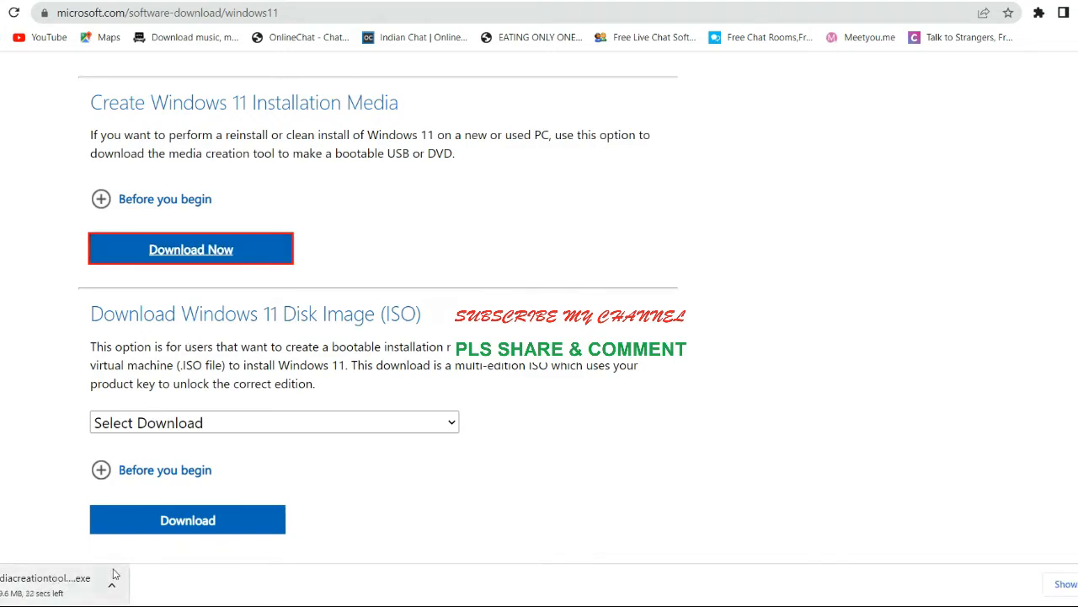
pyautogui.scroll(-1, 73, 505)
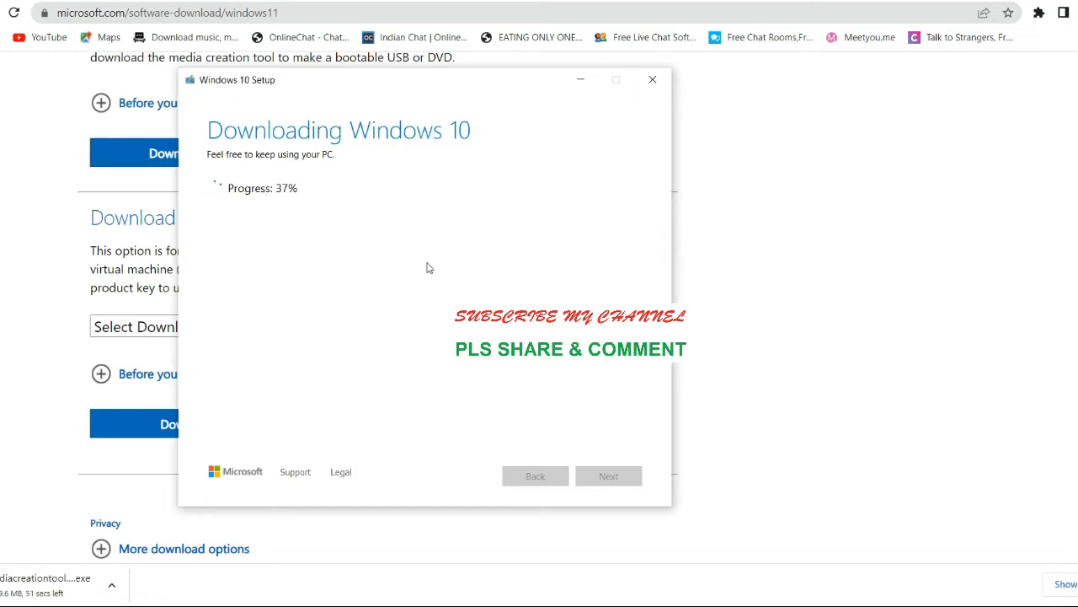
pyautogui.click(584, 79)
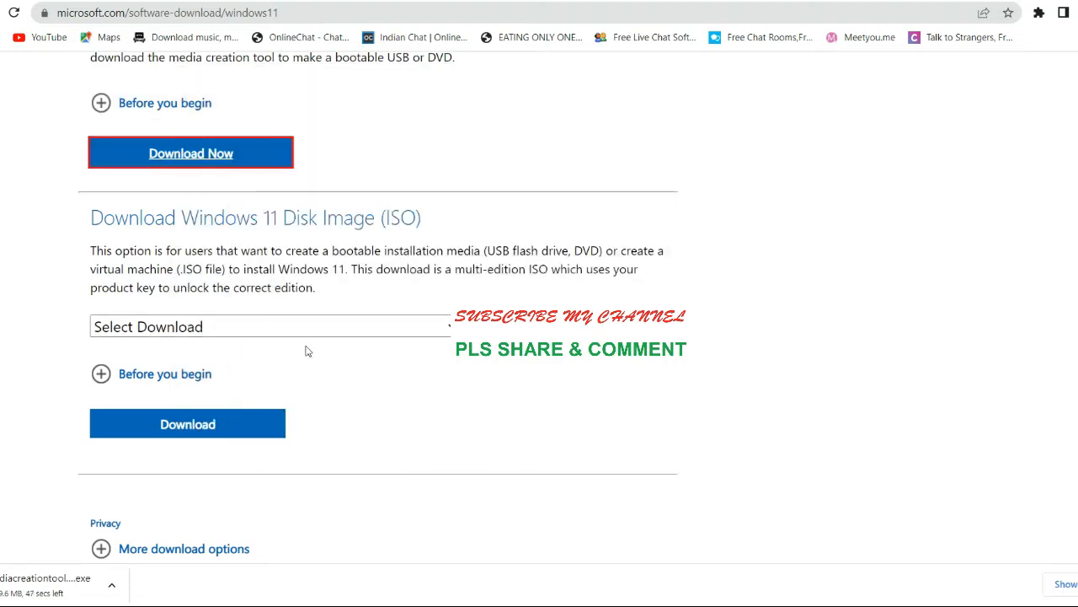
# - Pick Windows 11 (multi-edition ISO) under Disk Image, request the download, and open the language list
pyautogui.click(438, 333)
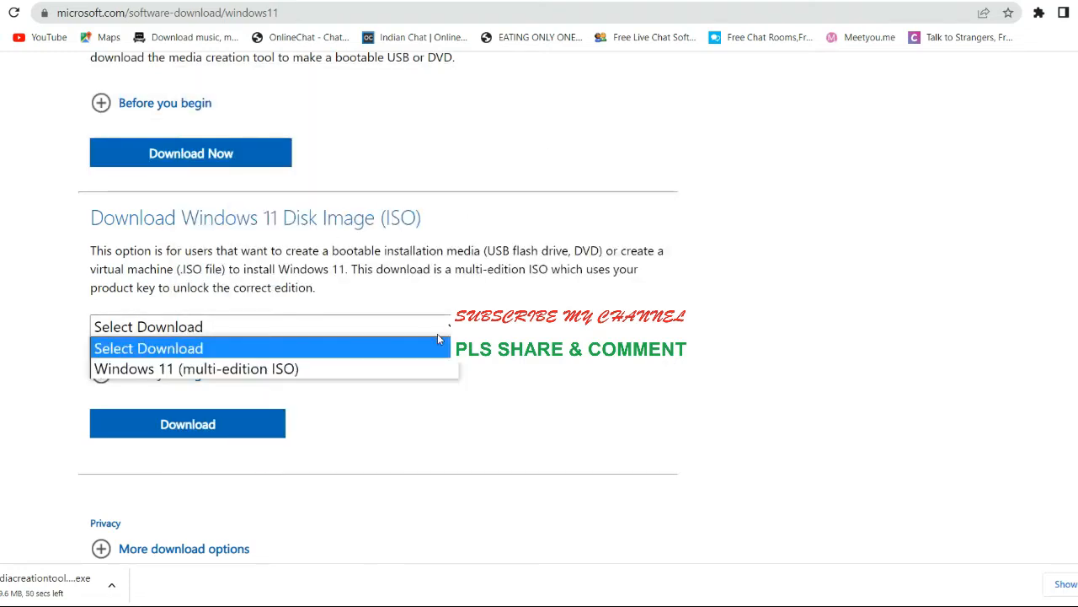
pyautogui.click(287, 374)
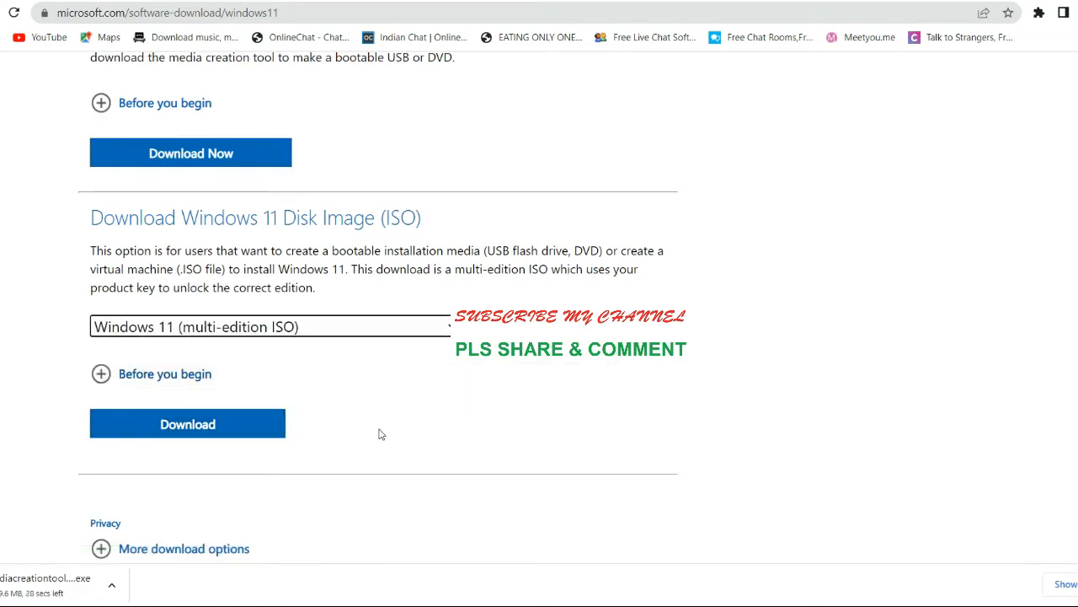
pyautogui.scroll(-1, 378, 433)
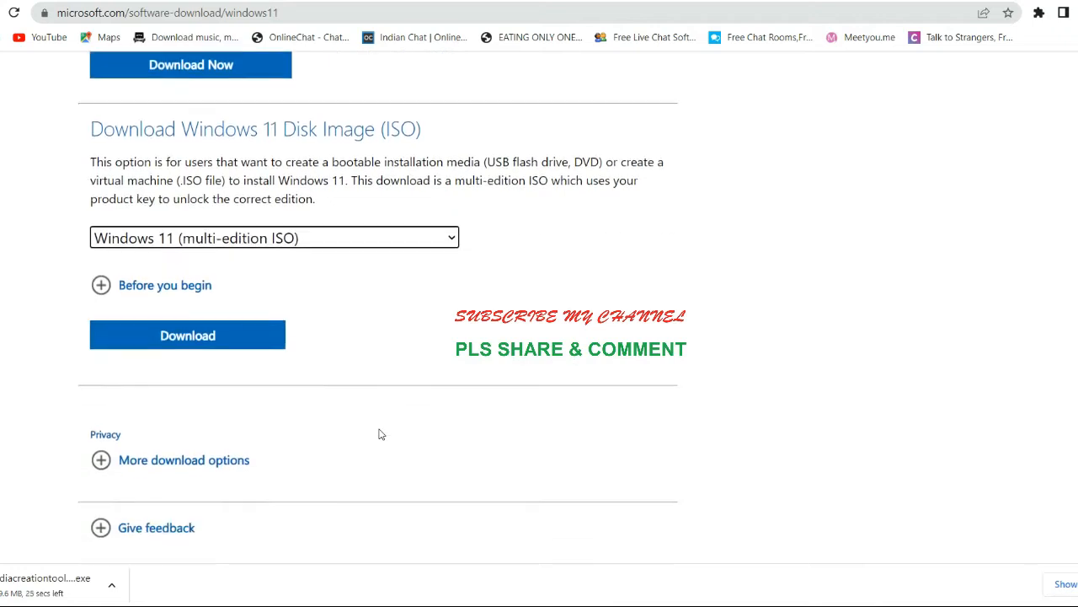
pyautogui.click(193, 336)
pyautogui.scroll(-2, 193, 337)
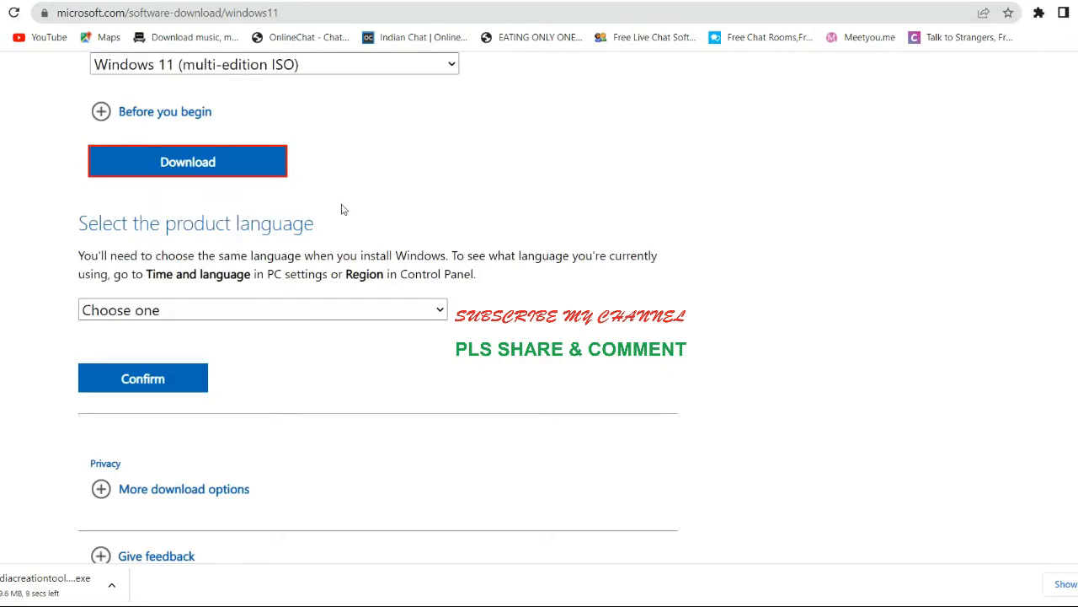
pyautogui.scroll(1, 344, 209)
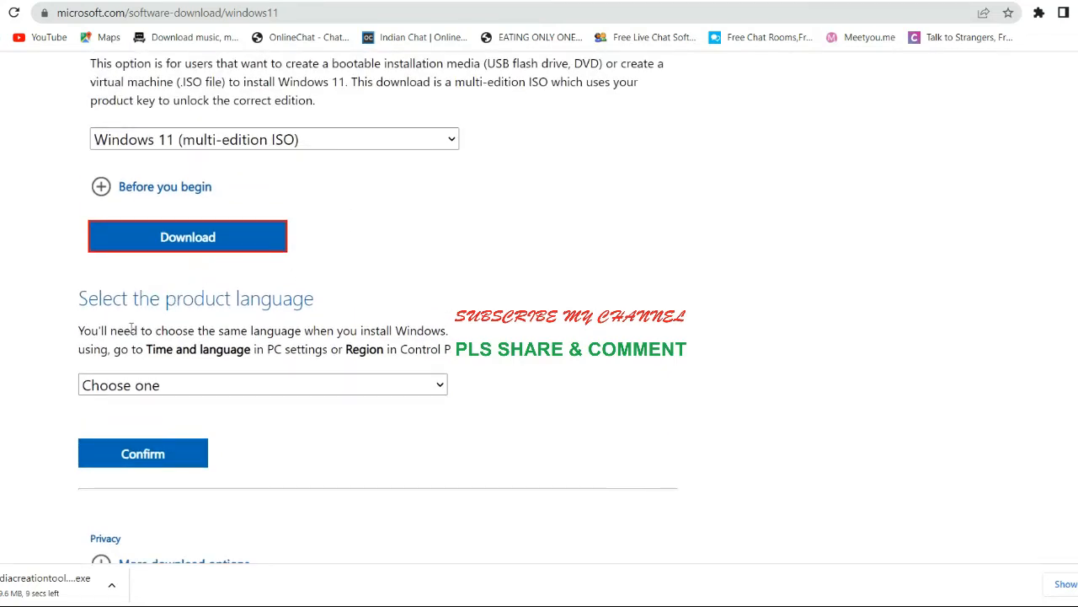
pyautogui.click(437, 386)
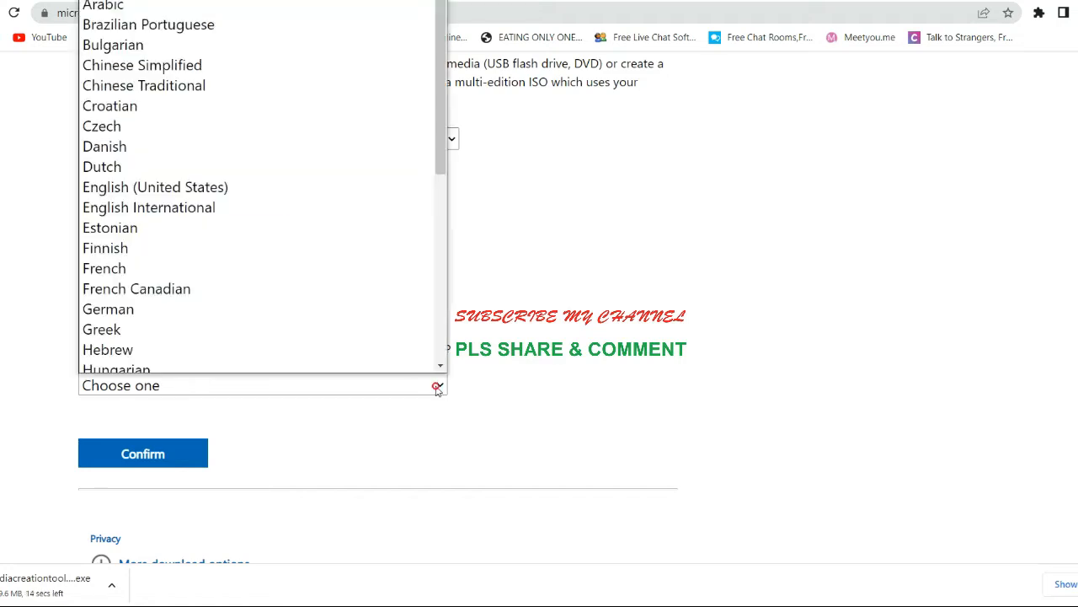
# - Choose English (United States) as the product language and confirm it
pyautogui.click(442, 134)
pyautogui.moveTo(442, 139); pyautogui.dragTo(434, 161)
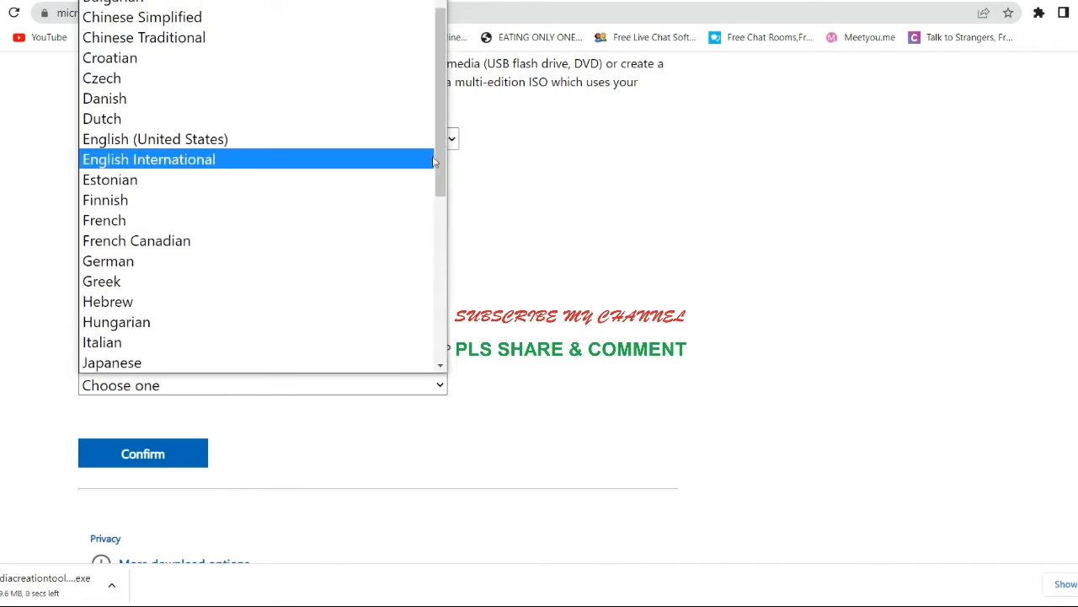
pyautogui.click(354, 139)
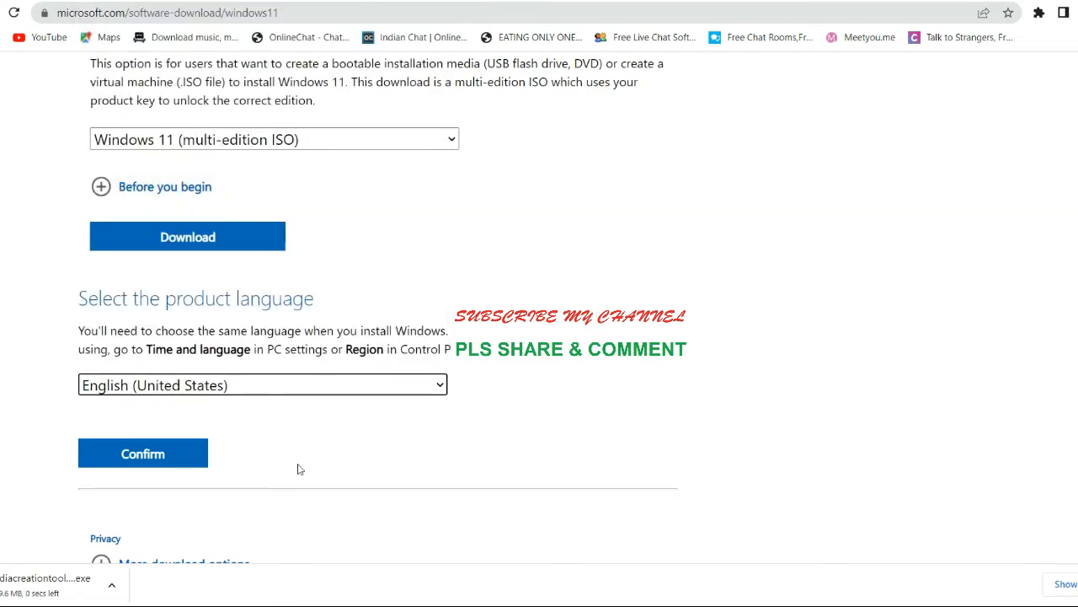
pyautogui.scroll(-1, 289, 484)
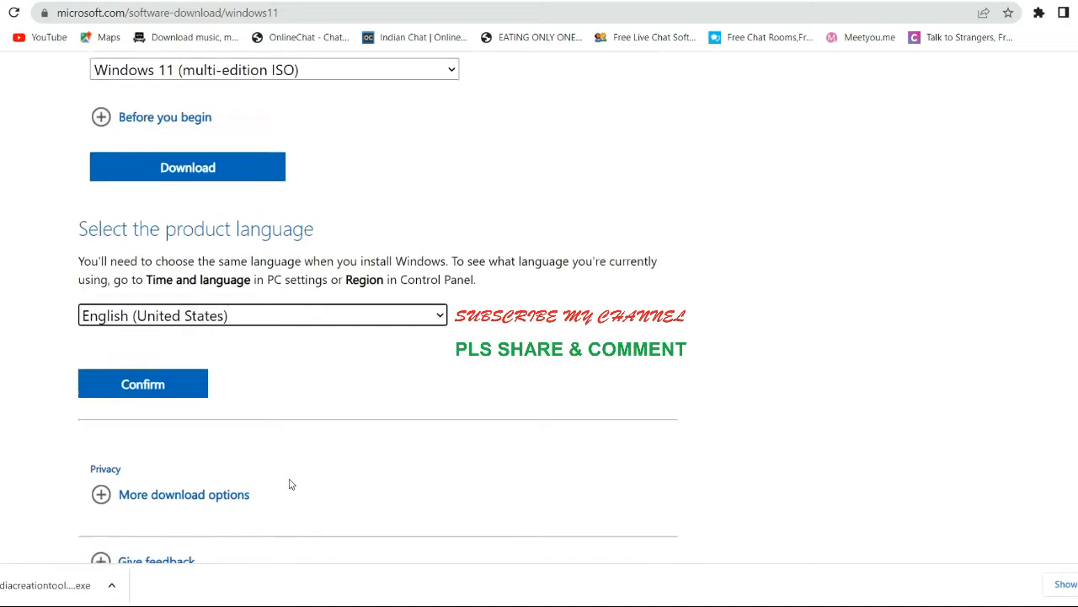
pyautogui.click(144, 377)
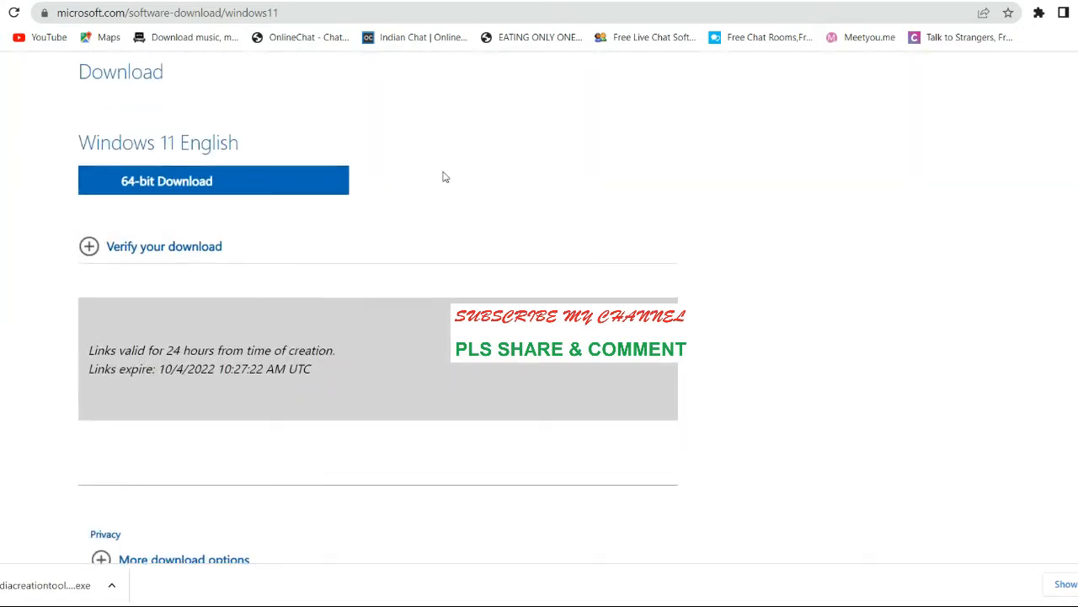
# - Start the Windows 11 English 64-bit Download from the link valid 24 hours
pyautogui.scroll(1, 446, 176)
pyautogui.scroll(-5, 446, 177)
pyautogui.scroll(3, 445, 177)
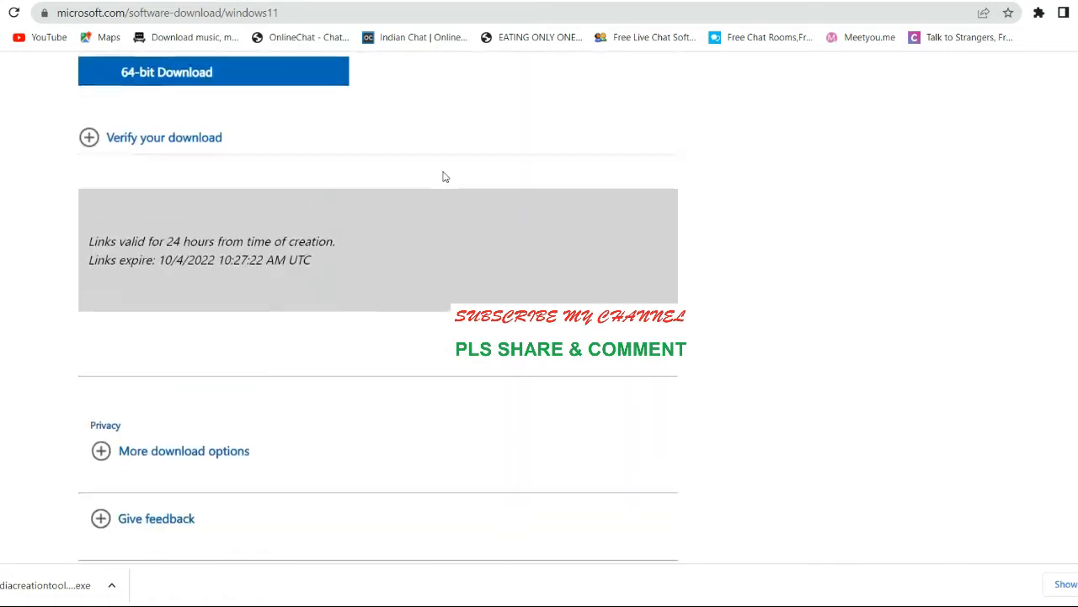
pyautogui.scroll(4, 444, 176)
pyautogui.scroll(1, 444, 176)
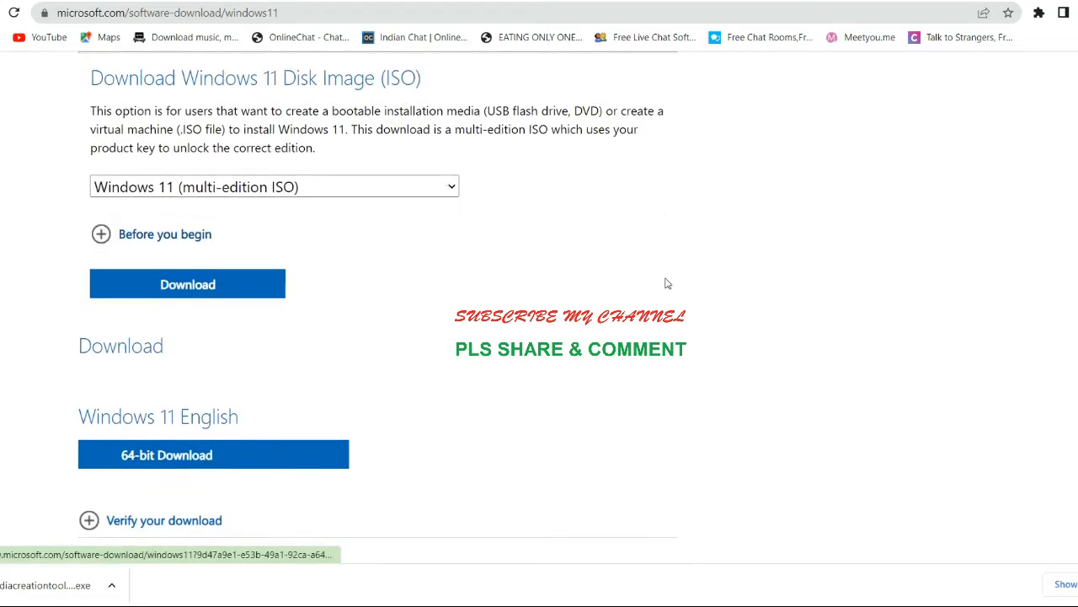
pyautogui.scroll(-2, 668, 283)
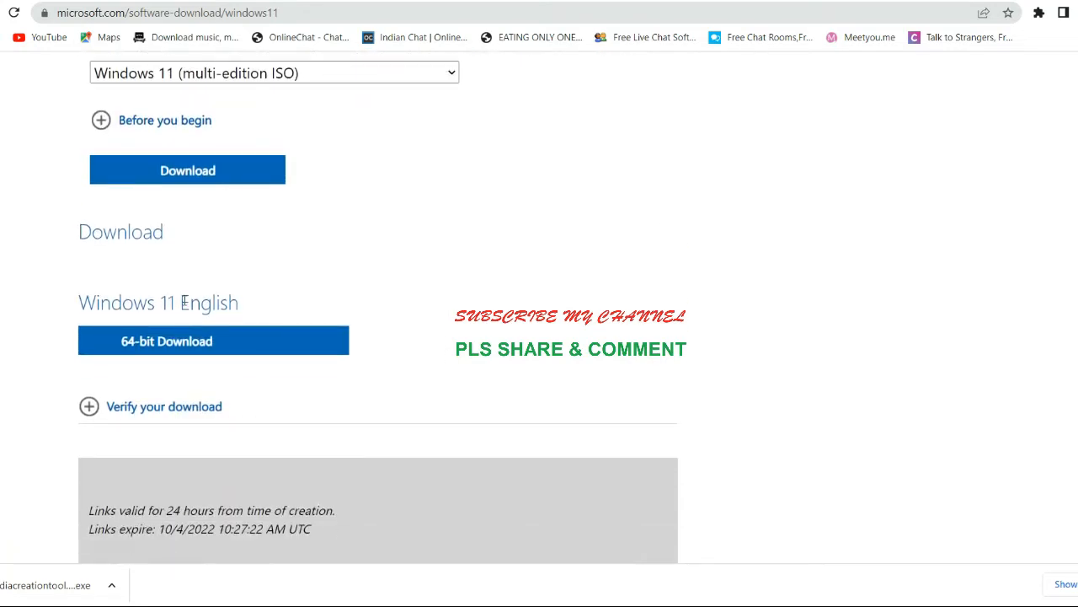
pyautogui.scroll(-1, 428, 309)
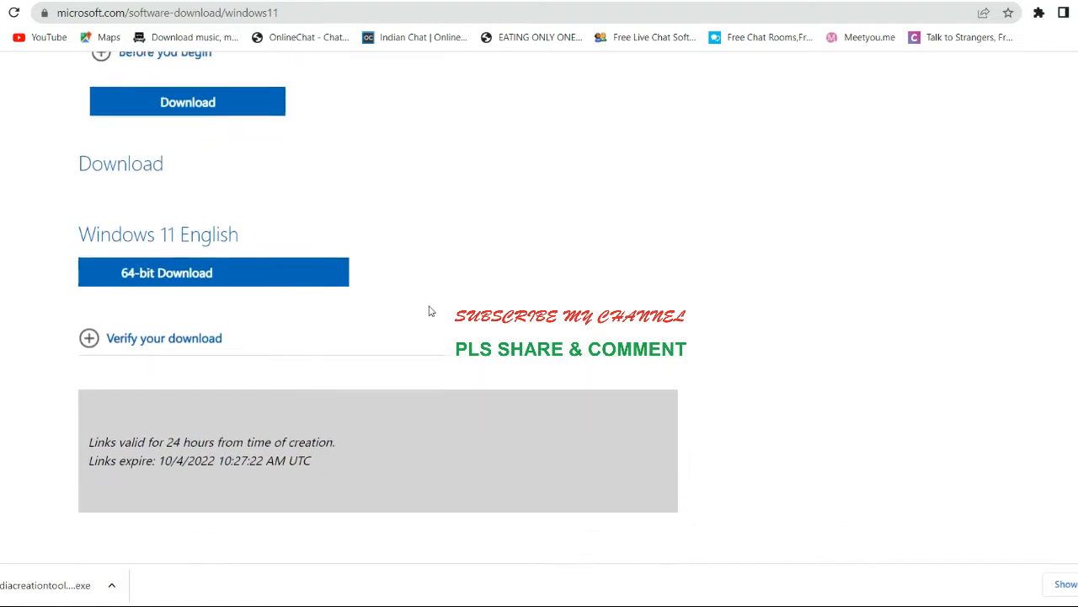
pyautogui.click(203, 264)
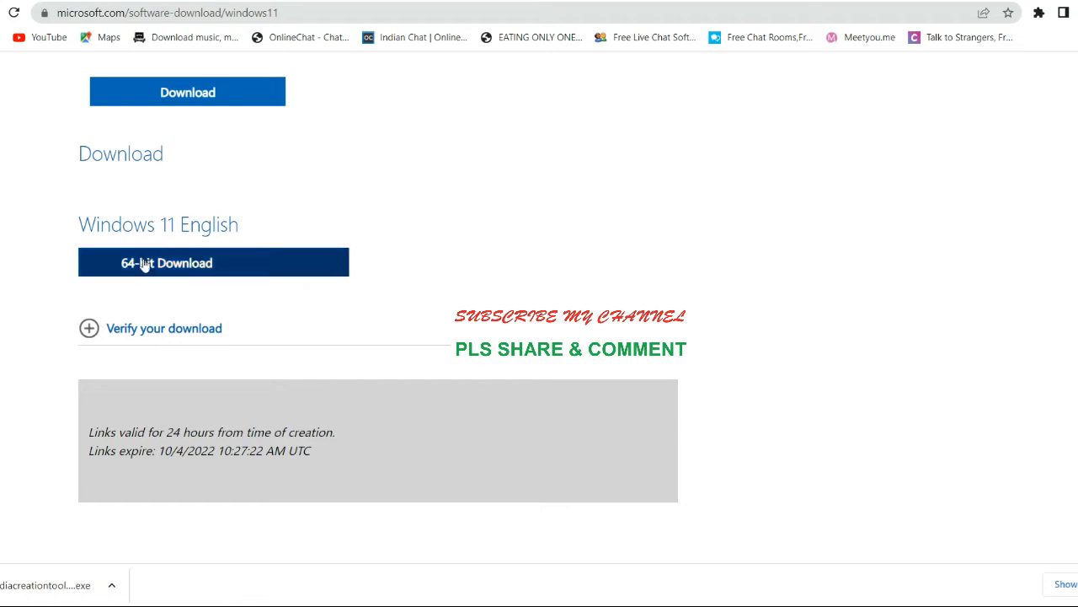
pyautogui.scroll(2, 272, 139)
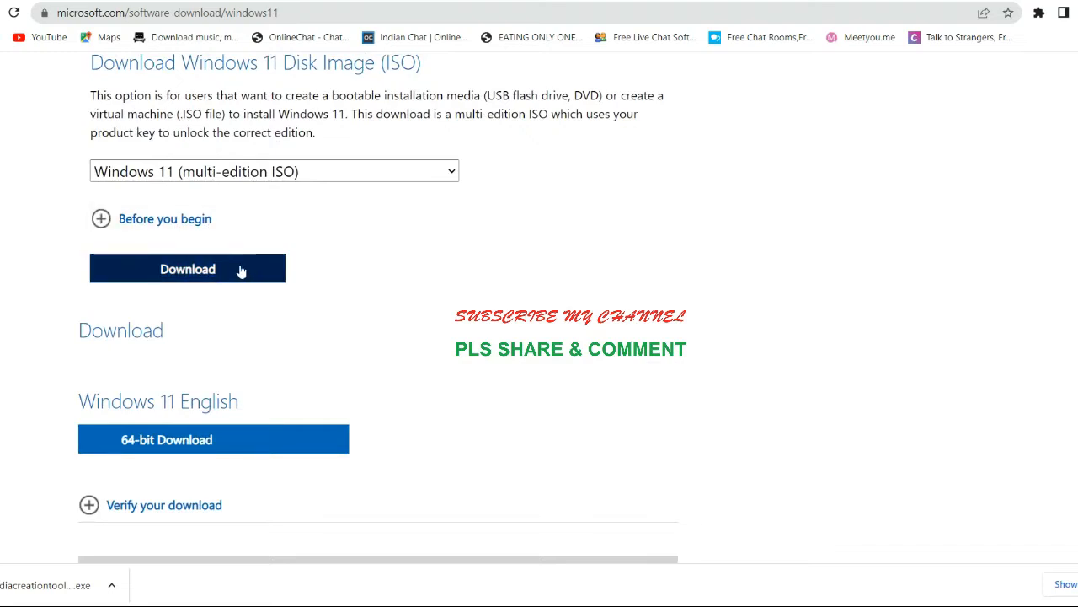
pyautogui.scroll(-2, 328, 320)
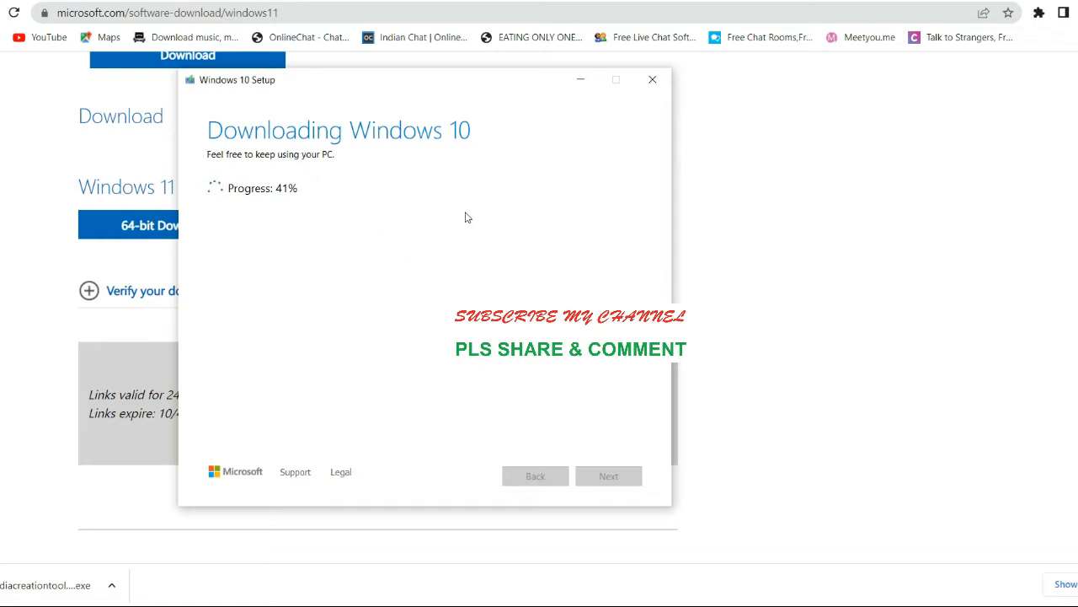
# - Minimize Windows 10 Setup and scroll back to the top of the Download Windows 11 page
pyautogui.click(581, 79)
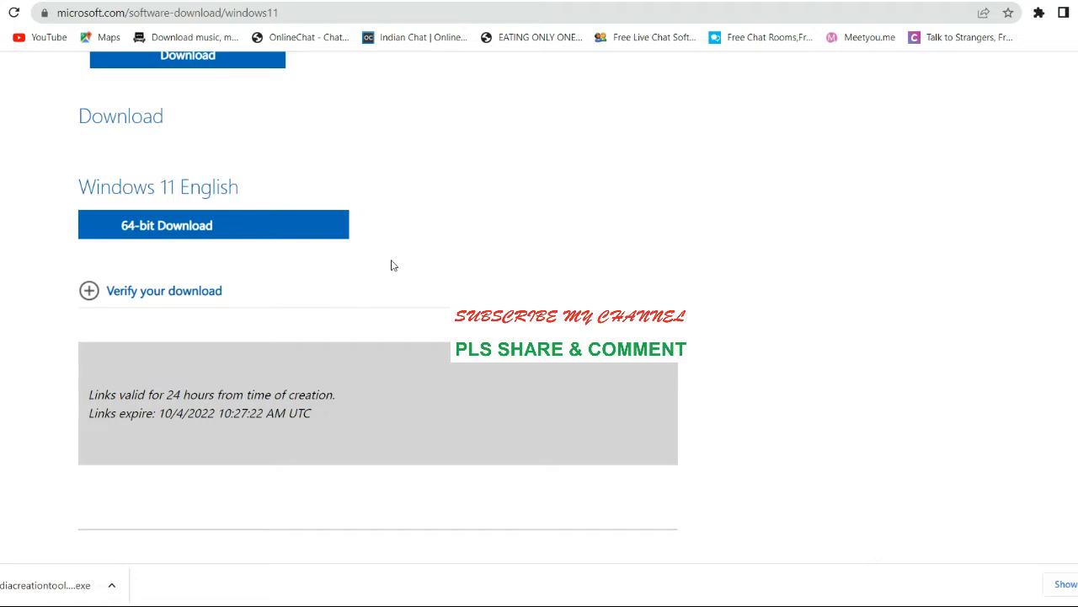
pyautogui.scroll(1, 391, 265)
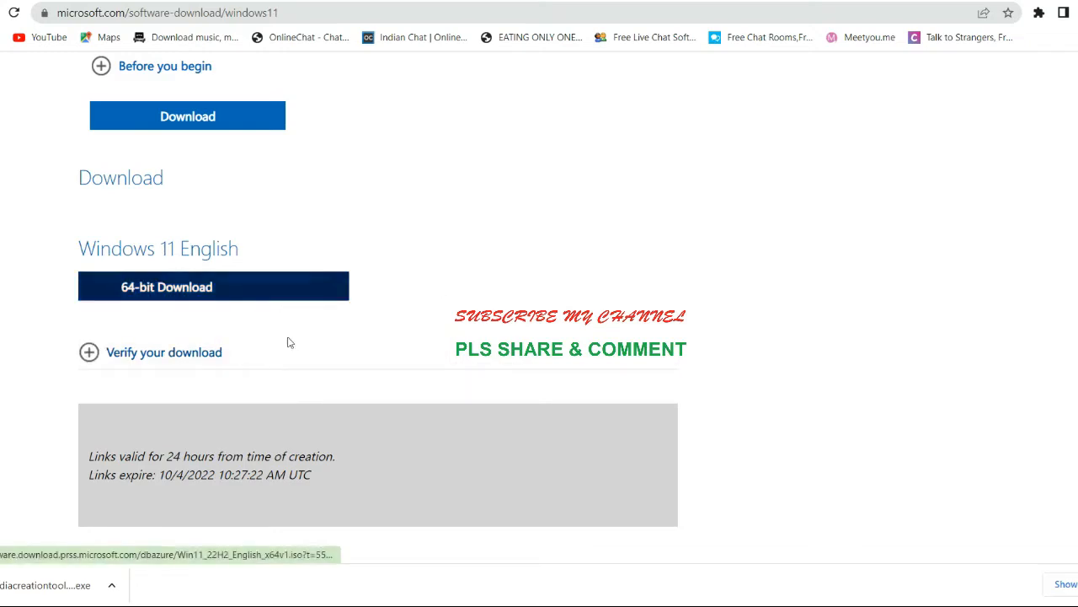
pyautogui.scroll(-1, 175, 467)
pyautogui.scroll(1, 169, 476)
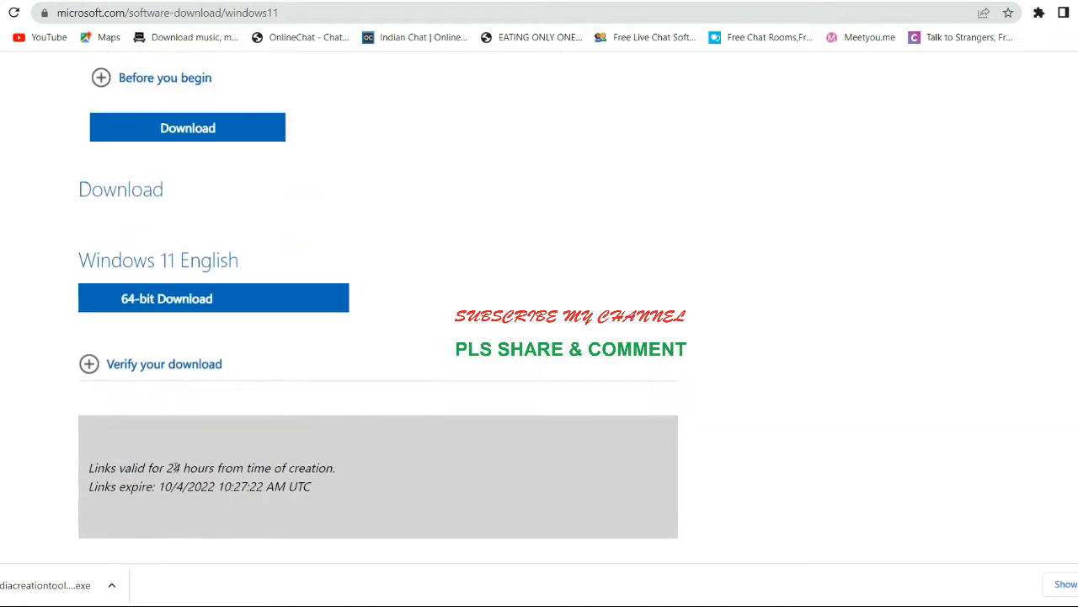
pyautogui.scroll(2, 407, 349)
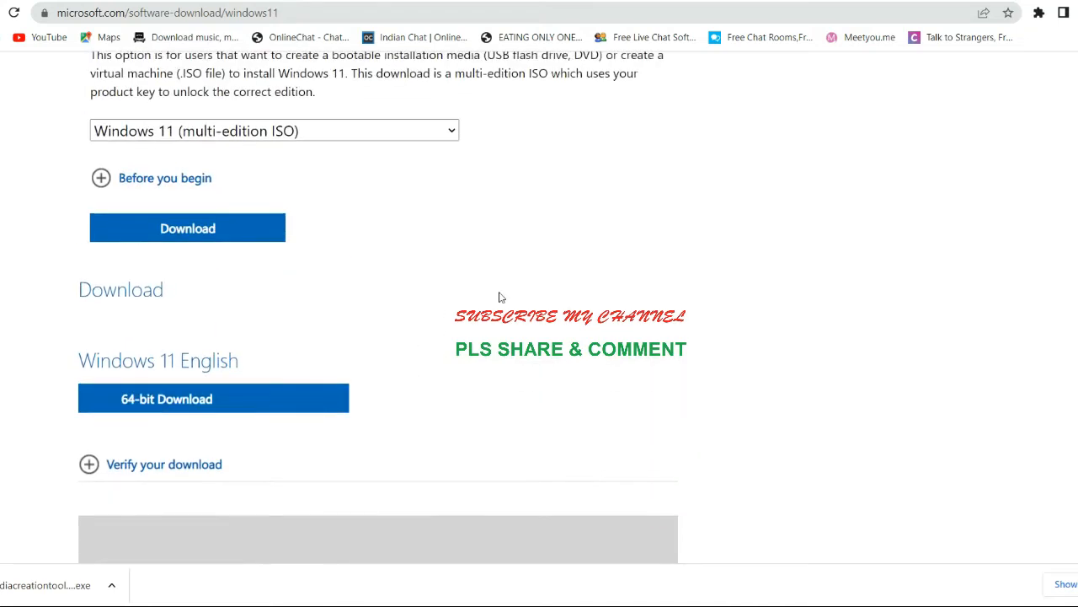
pyautogui.scroll(2, 499, 297)
pyautogui.scroll(1, 499, 296)
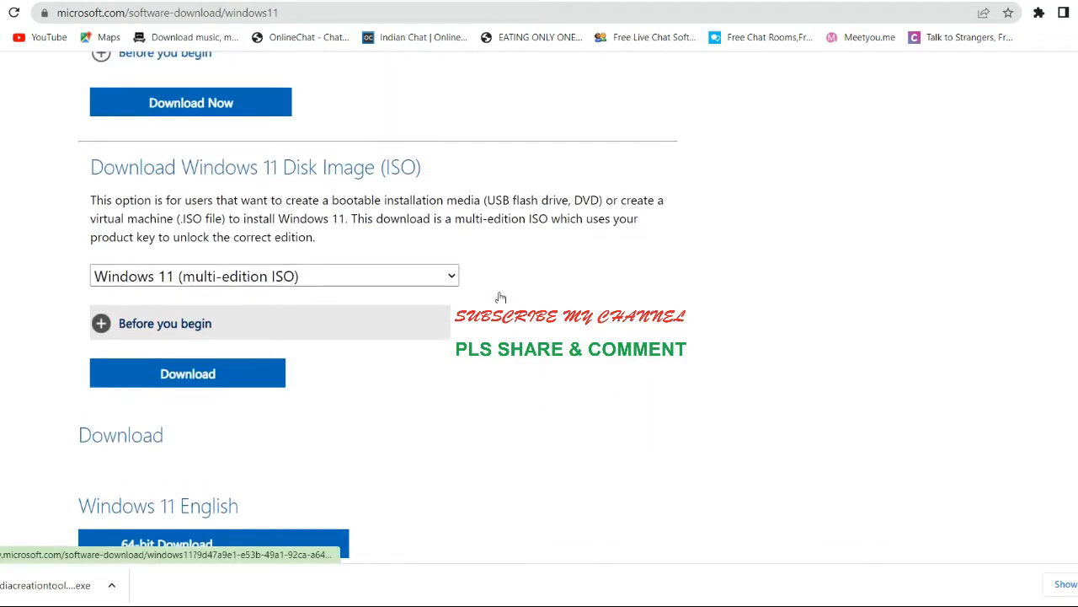
pyautogui.scroll(2, 736, 318)
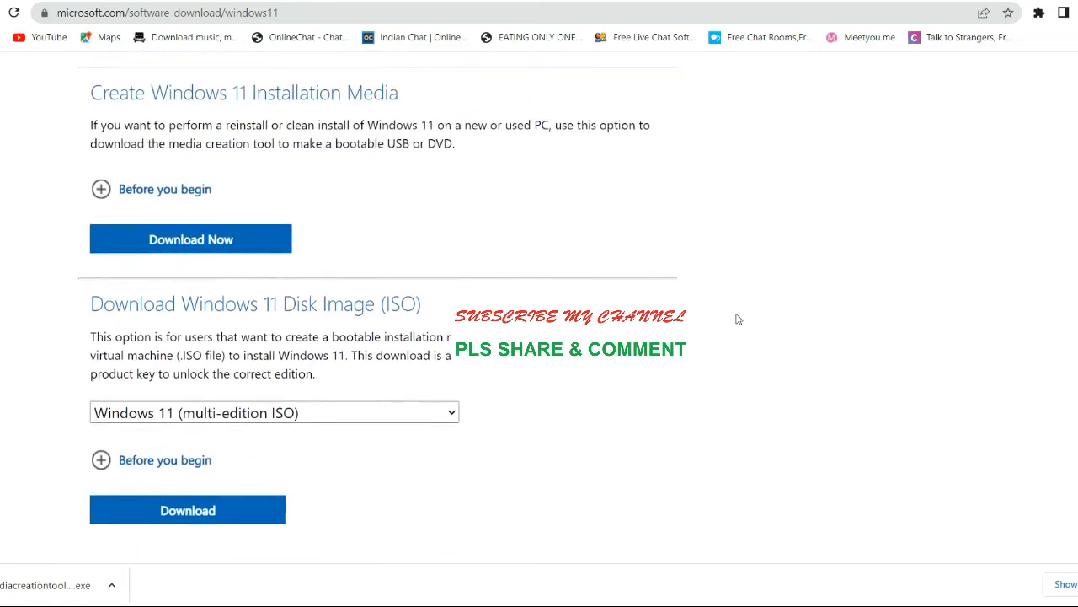
pyautogui.scroll(1, 745, 311)
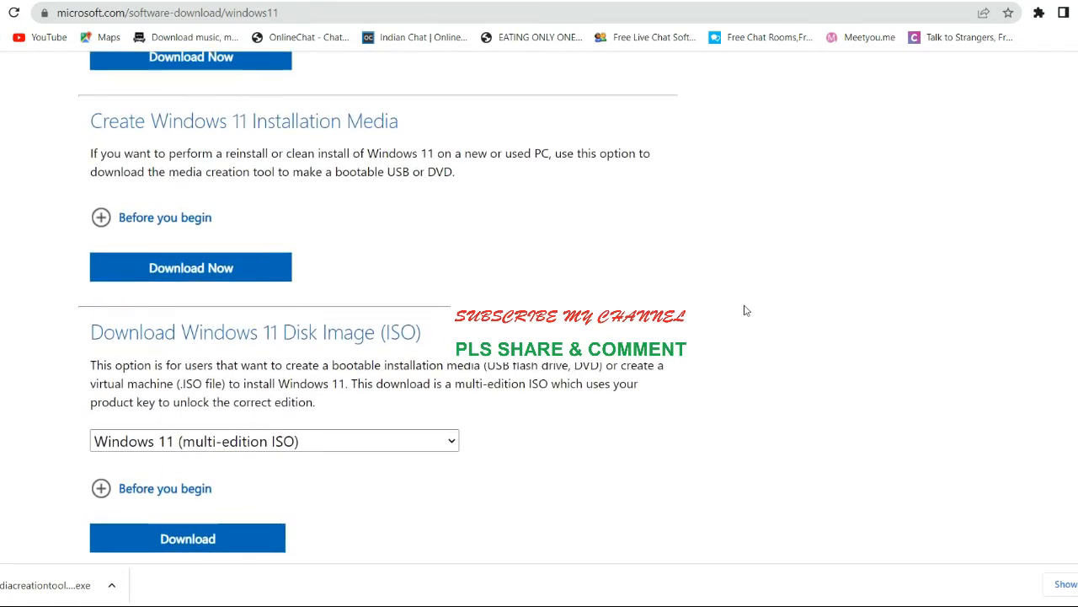
pyautogui.scroll(2, 745, 311)
pyautogui.scroll(2, 745, 311)
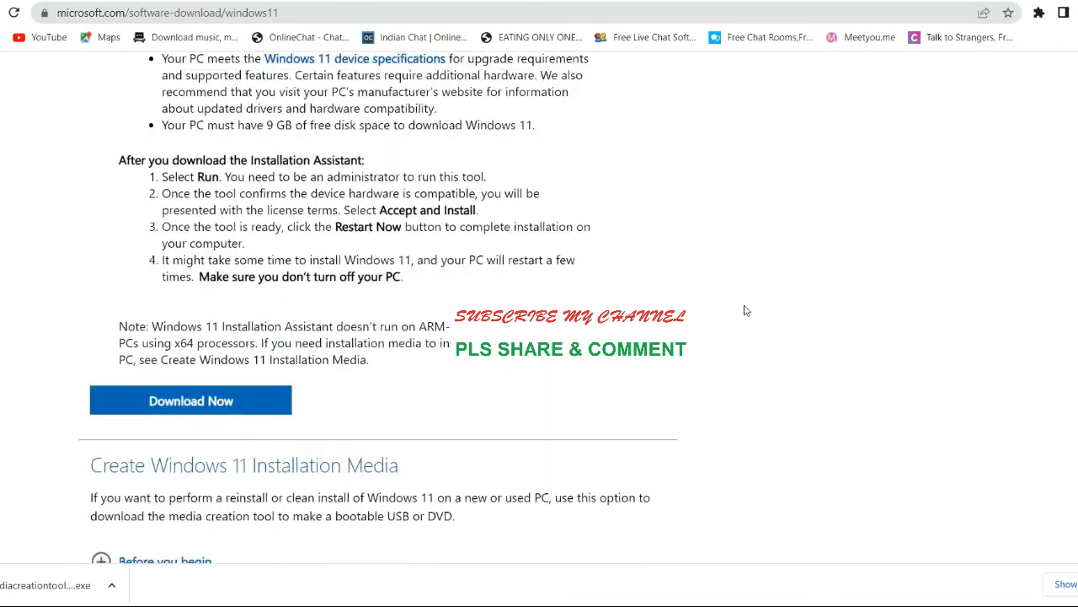
pyautogui.scroll(6, 745, 311)
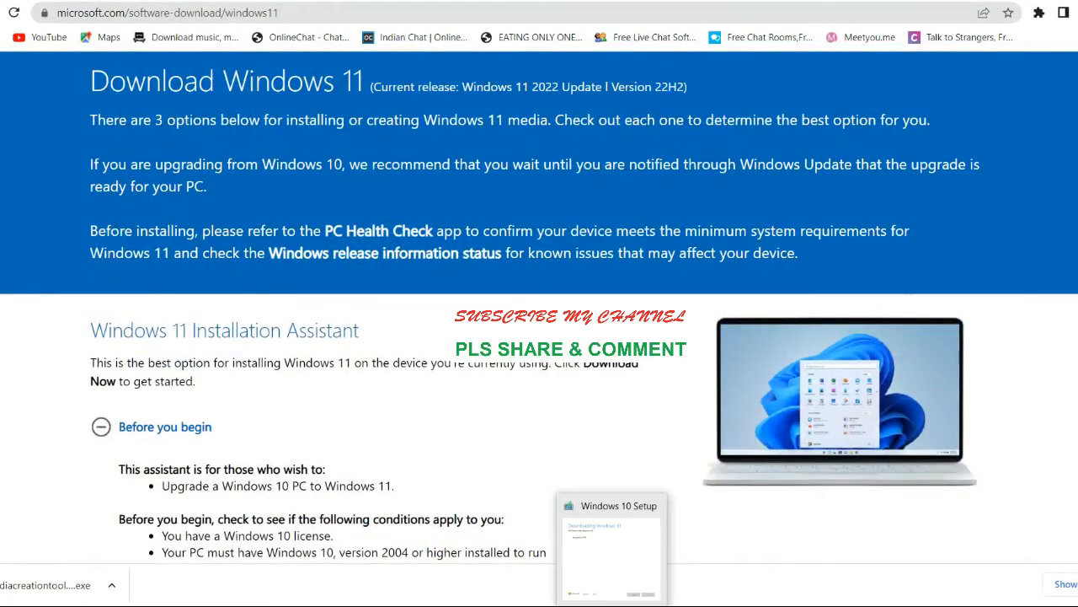
# - Restore Windows 10 Setup and wait until it begins creating Windows 10 media, reaching 23%
pyautogui.click(612, 606)
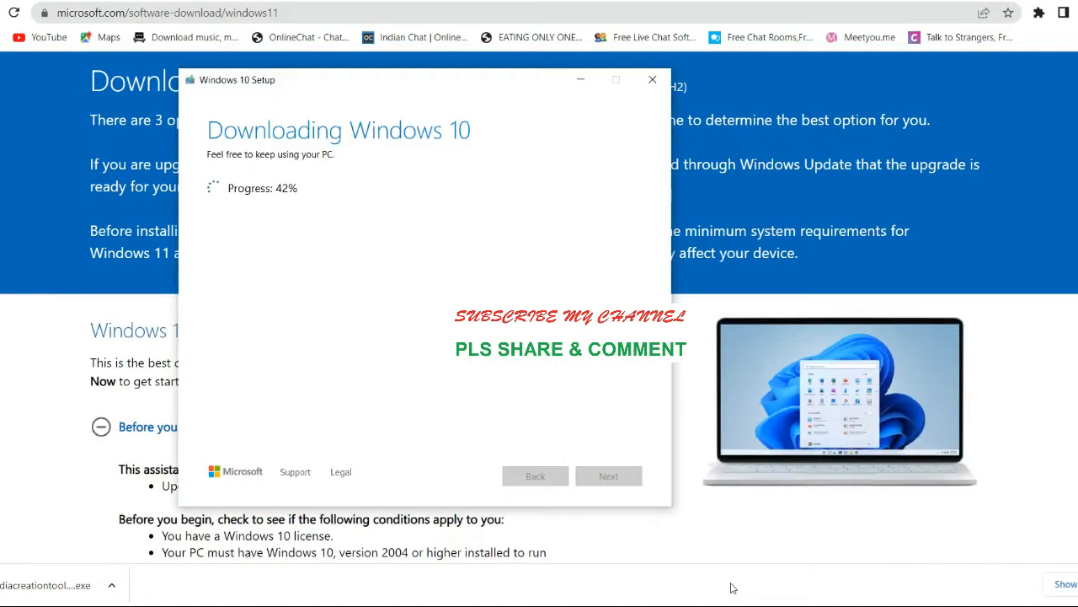
pyautogui.click(942, 606)
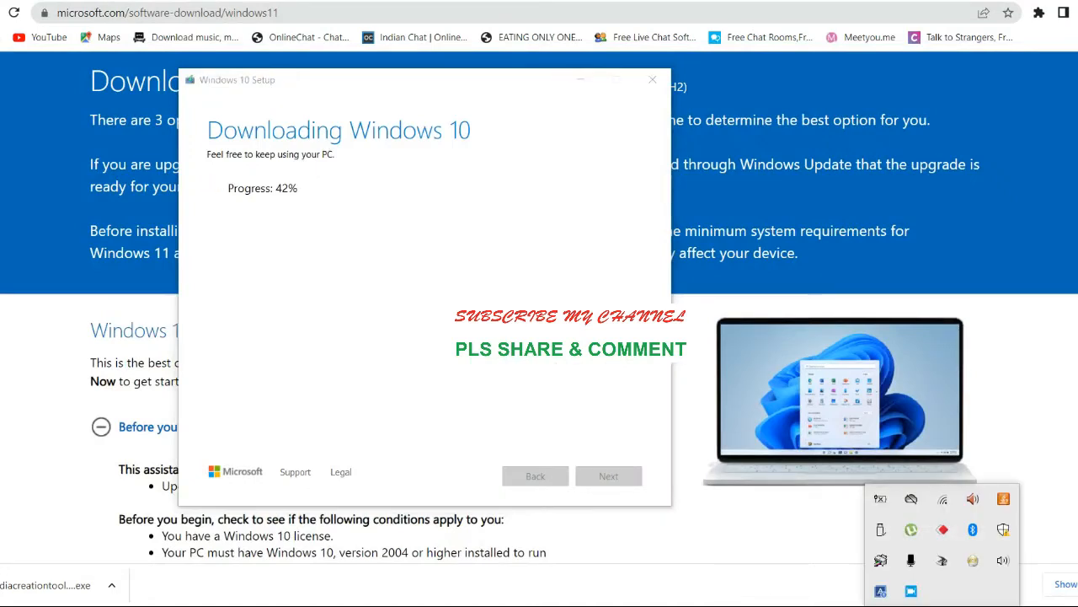
pyautogui.click(912, 591)
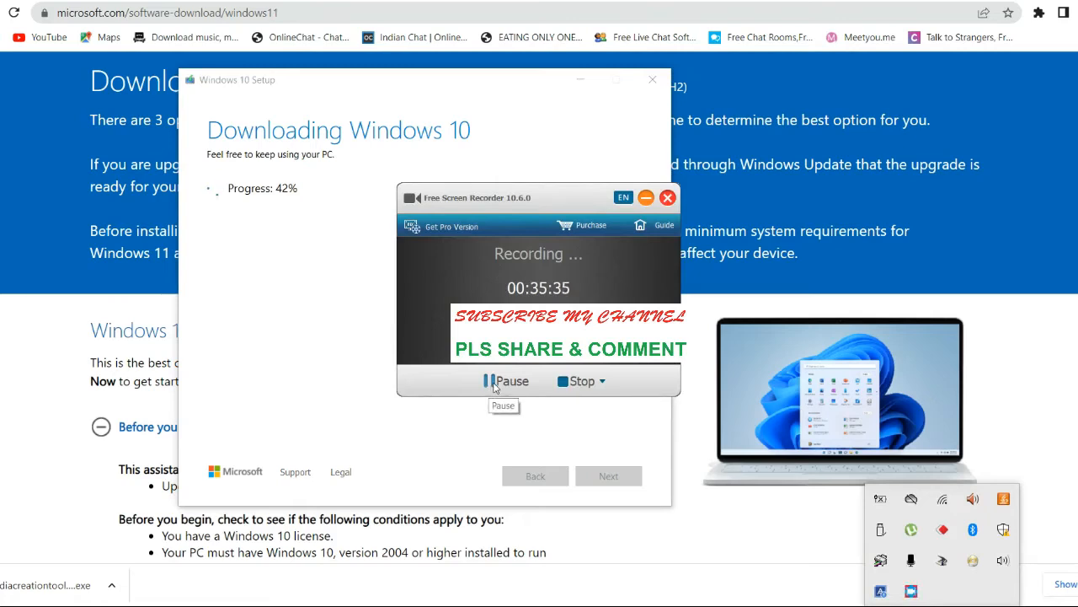
pyautogui.click(494, 380)
pyautogui.click(505, 381)
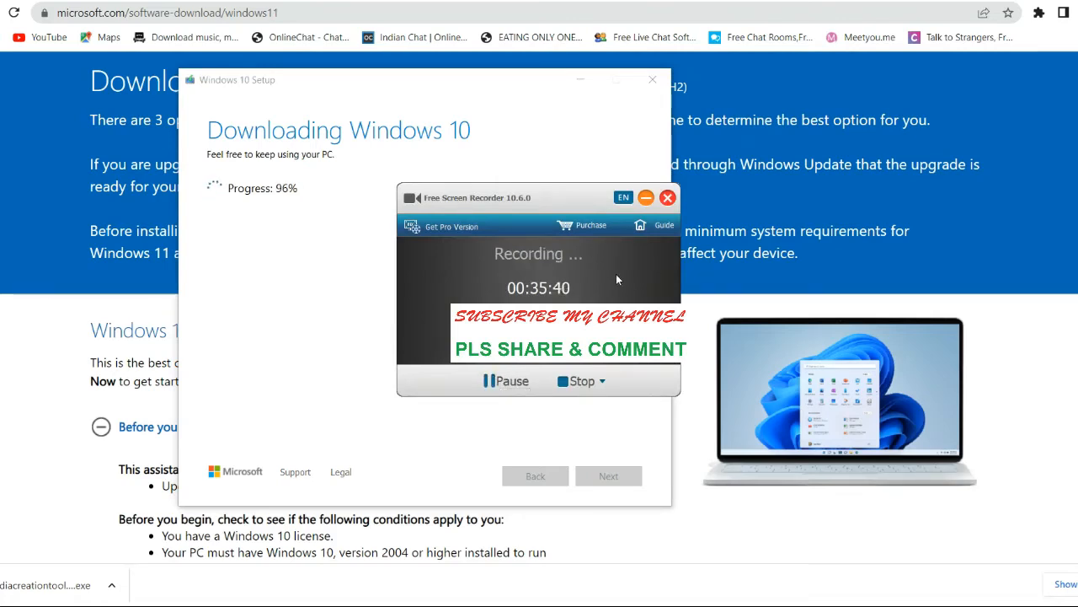
pyautogui.click(645, 198)
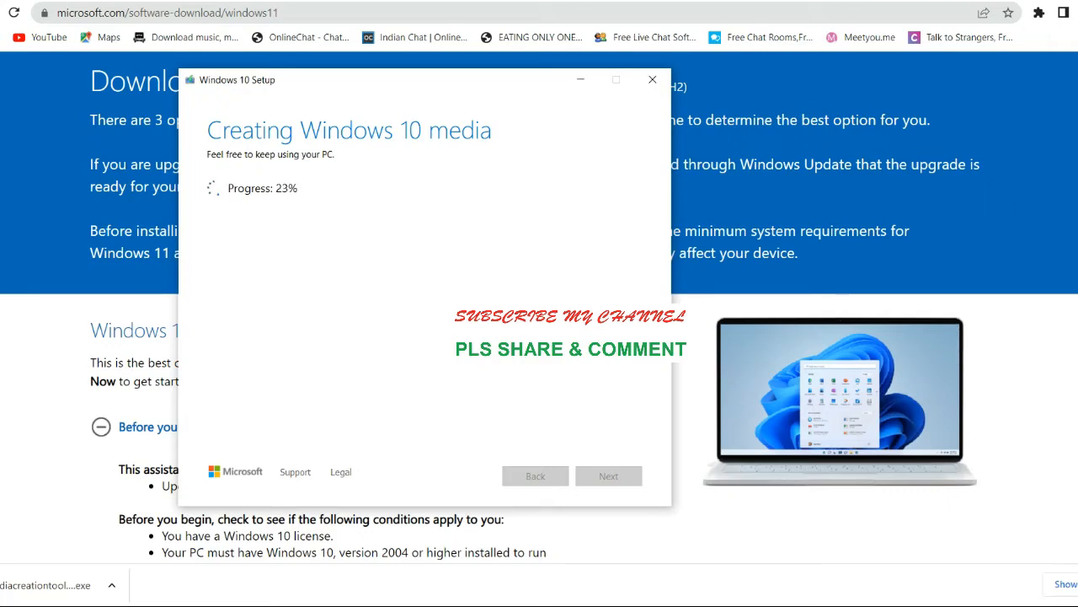
# - Wait for 'Your USB flash drive is ready', then close Windows 10 Setup with Finish
pyautogui.click(942, 606)
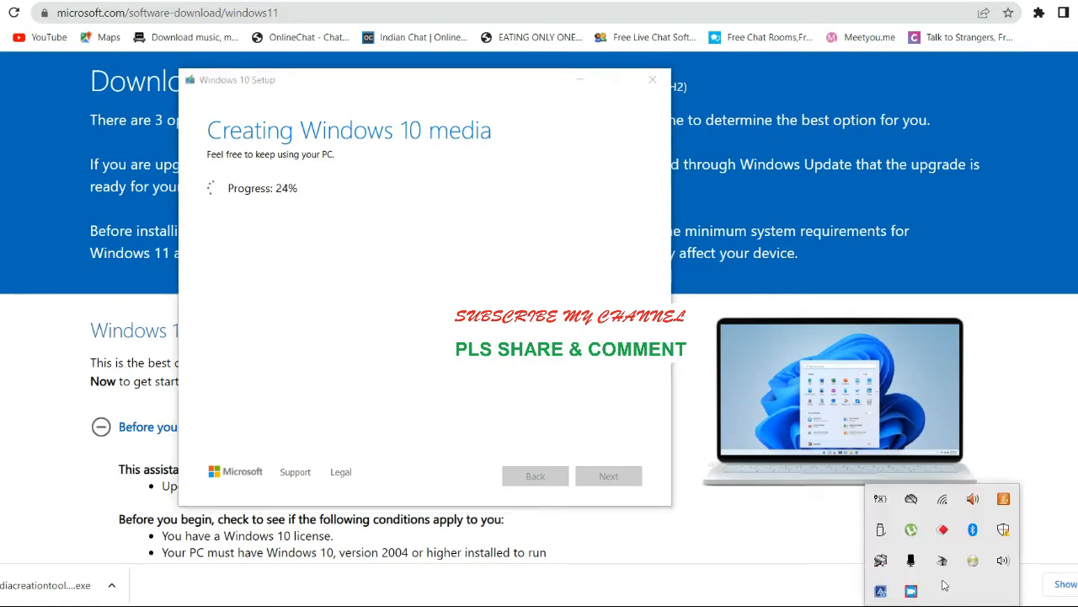
pyautogui.click(911, 591)
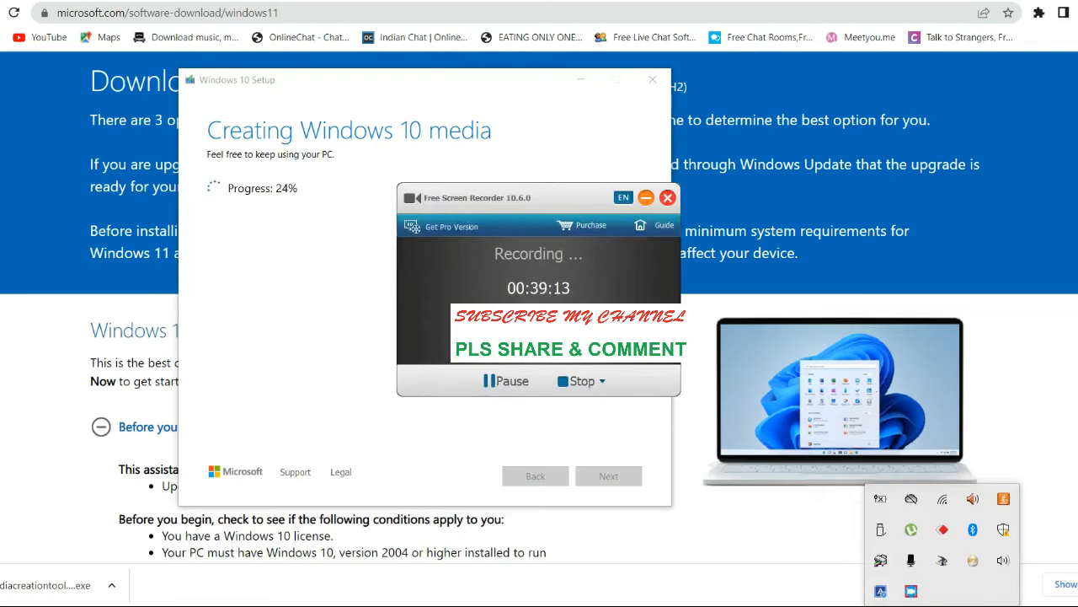
pyautogui.click(504, 384)
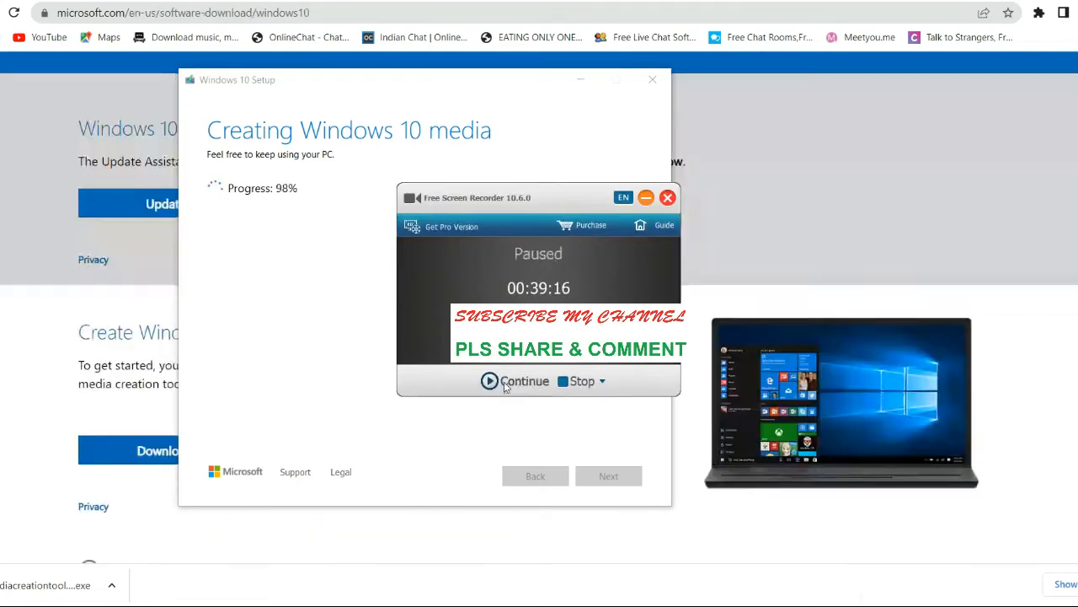
pyautogui.click(506, 384)
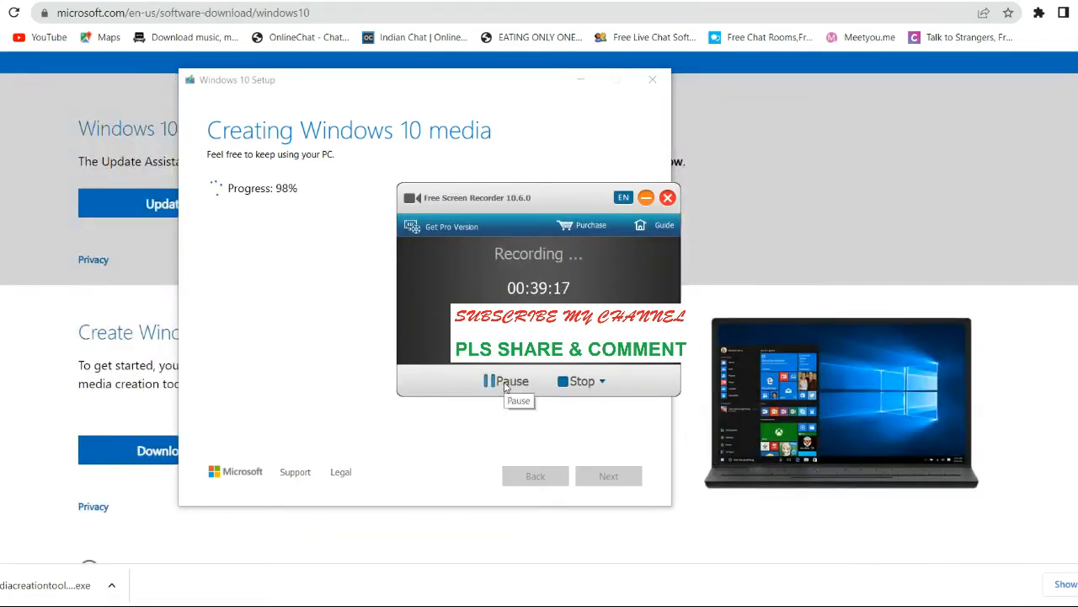
pyautogui.click(647, 201)
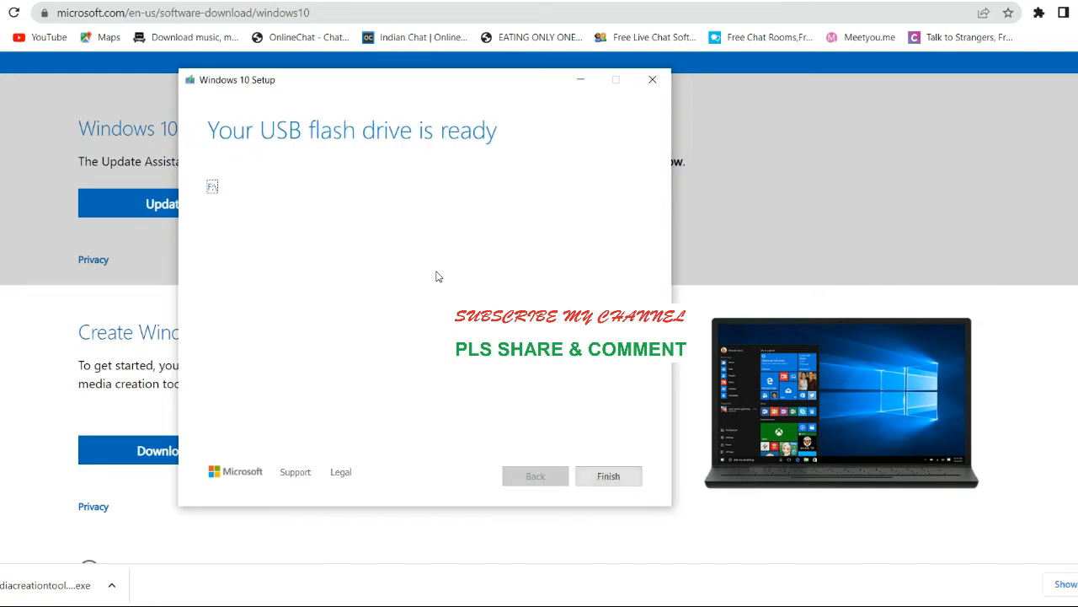
pyautogui.click(607, 478)
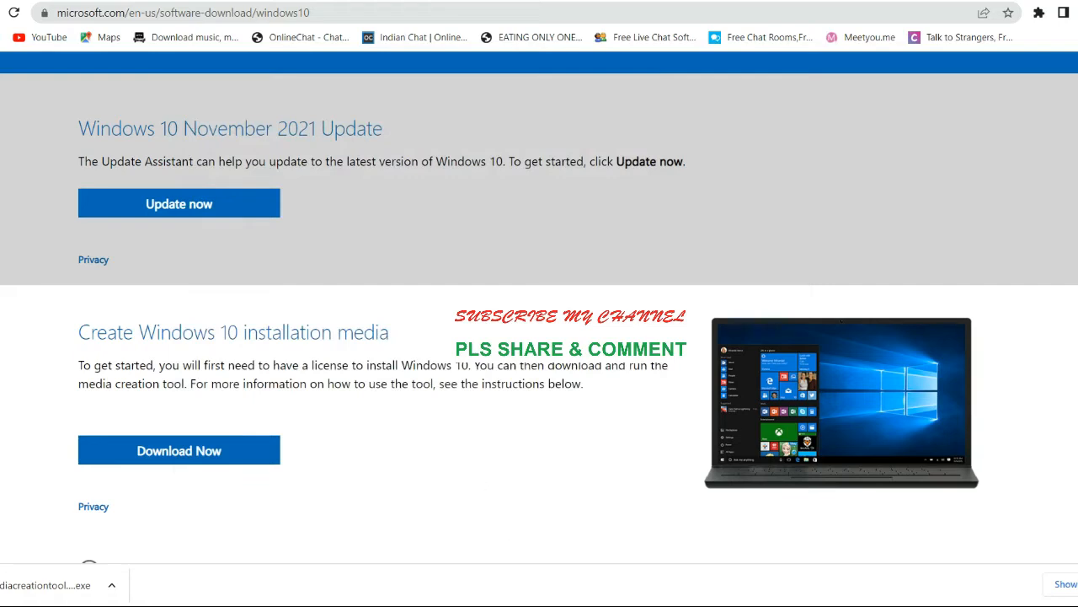
# - Bring File Explorer forward and open ESD-USB (F:) under This PC
pyautogui.click(515, 546)
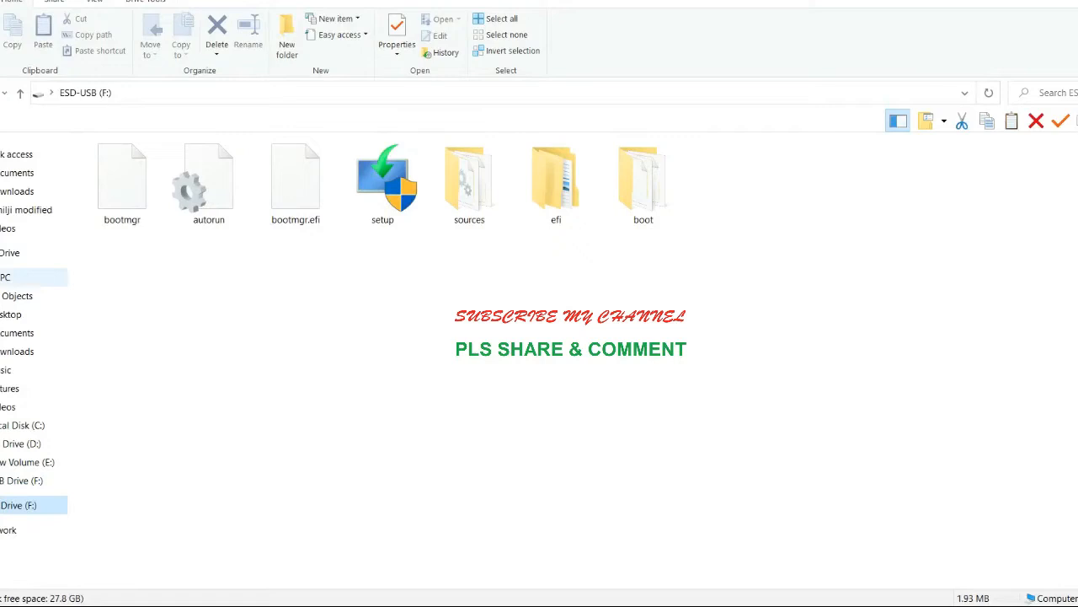
pyautogui.click(7, 278)
pyautogui.scroll(-2, 423, 330)
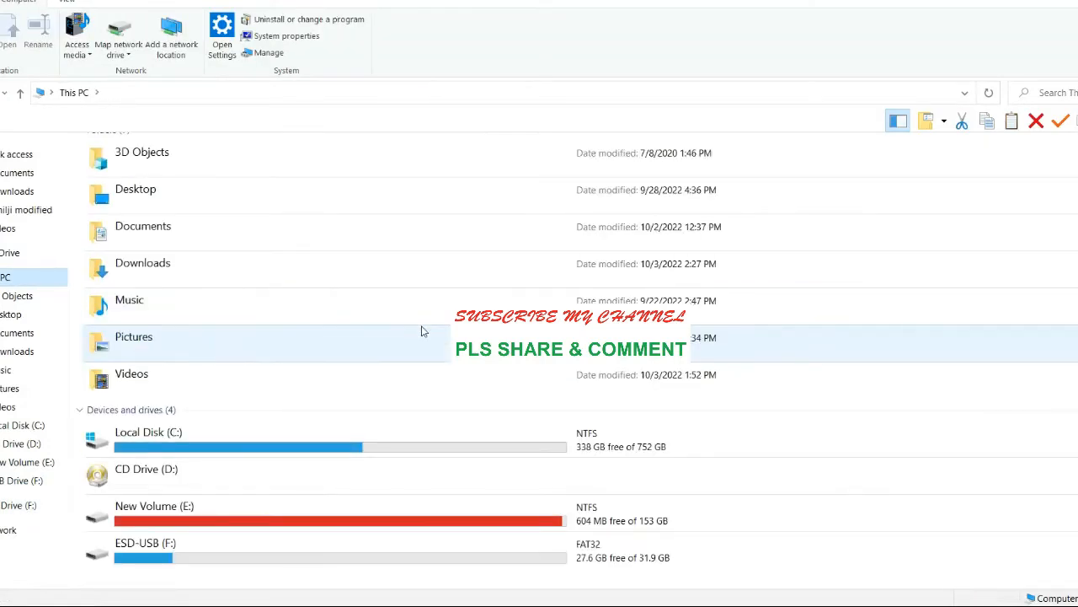
pyautogui.doubleClick(265, 558)
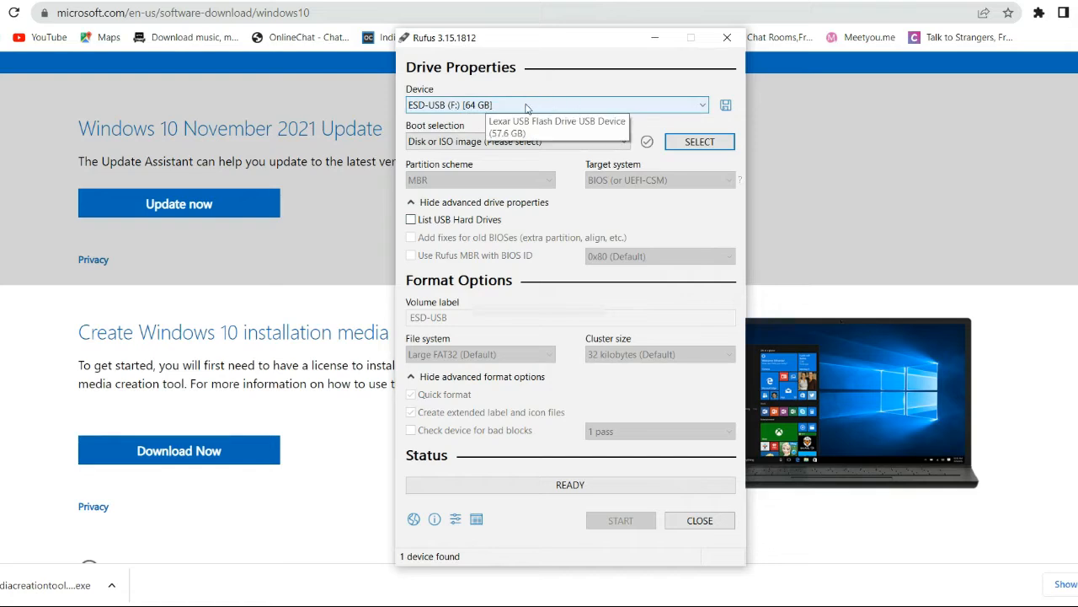
# - Choose ESD-USB (F:) [64 GB] as the target device in Rufus's Device list
pyautogui.click(554, 111)
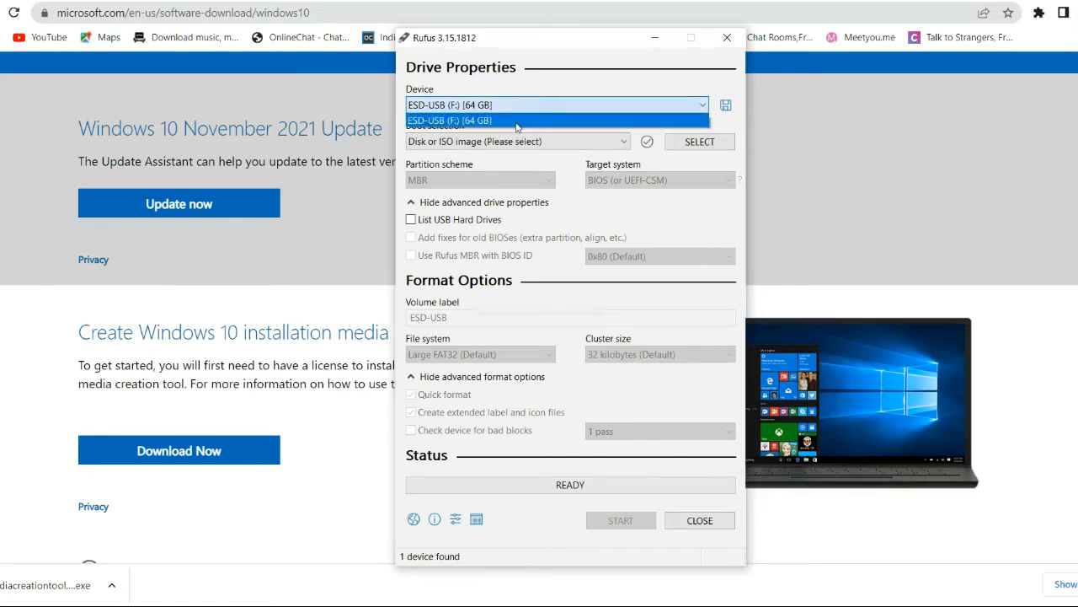
pyautogui.click(473, 121)
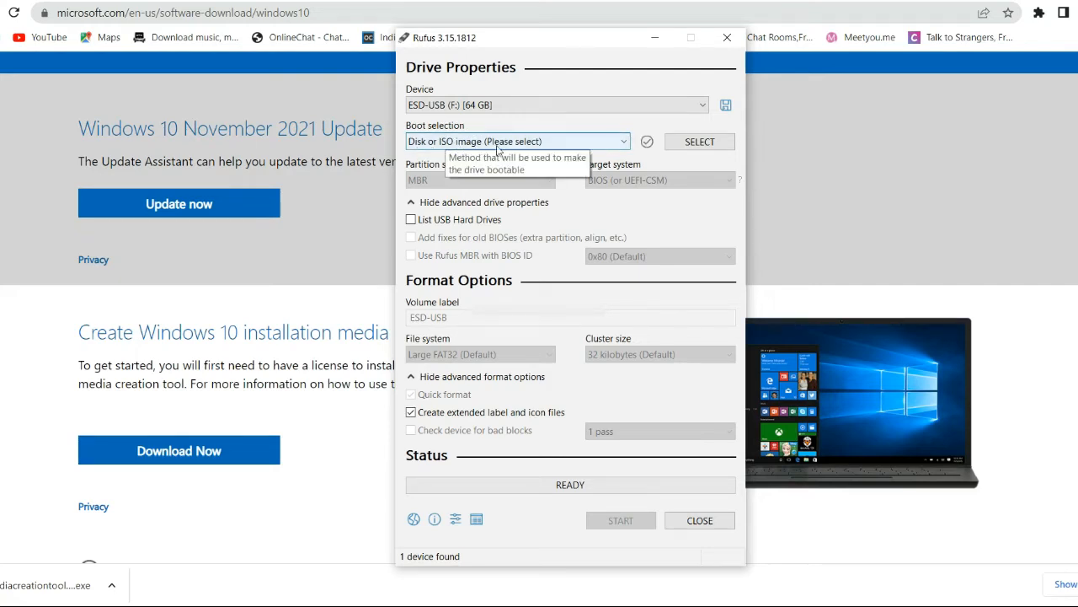
# - Keep 'Disk or ISO image' as the boot selection and open the file browser with SELECT
pyautogui.click(625, 142)
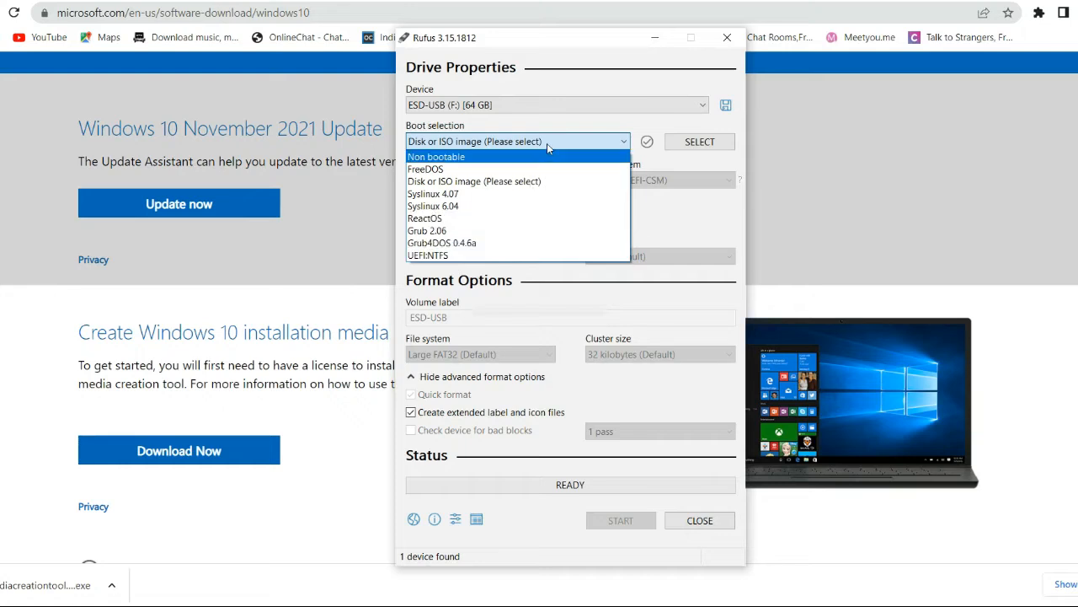
pyautogui.click(462, 185)
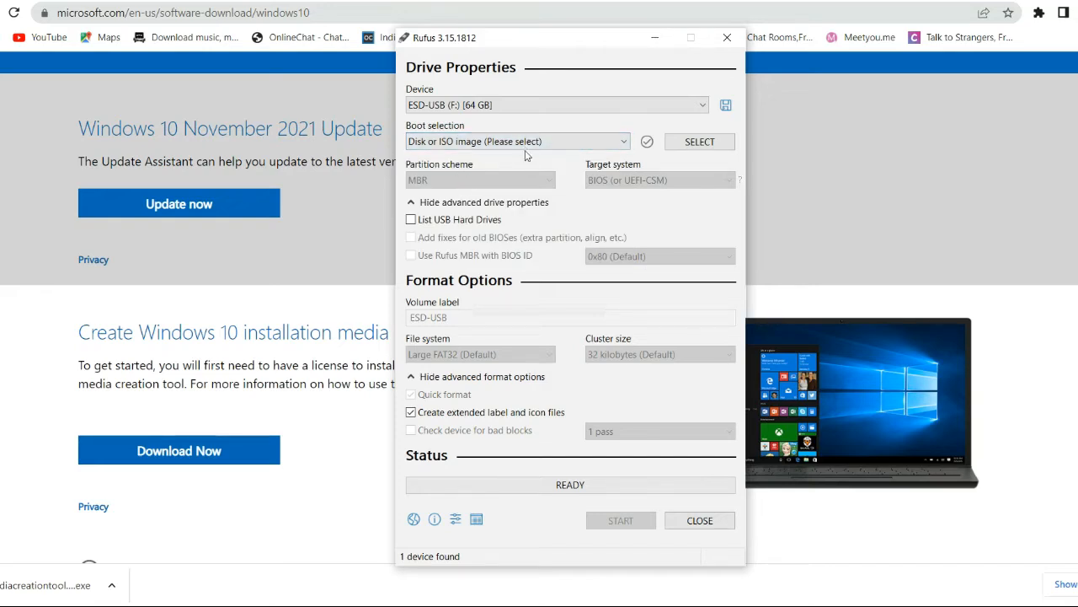
pyautogui.click(692, 145)
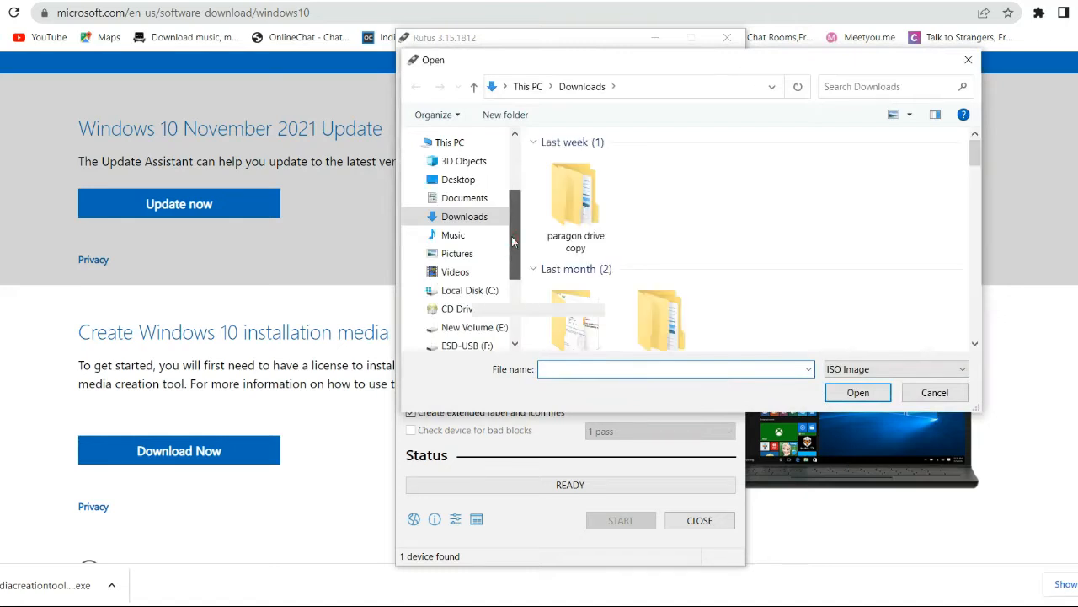
# - Open New Volume (E:) > SW new sep 2021 and load 'Windows 10 iso Sep 2021' into Rufus
pyautogui.moveTo(512, 242); pyautogui.dragTo(511, 282)
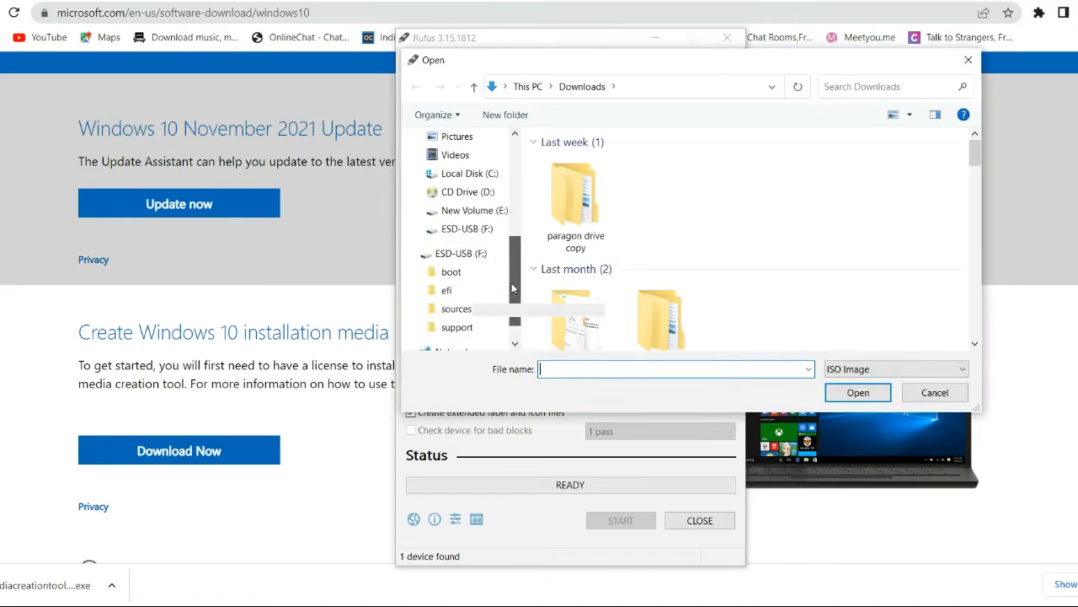
pyautogui.click(497, 218)
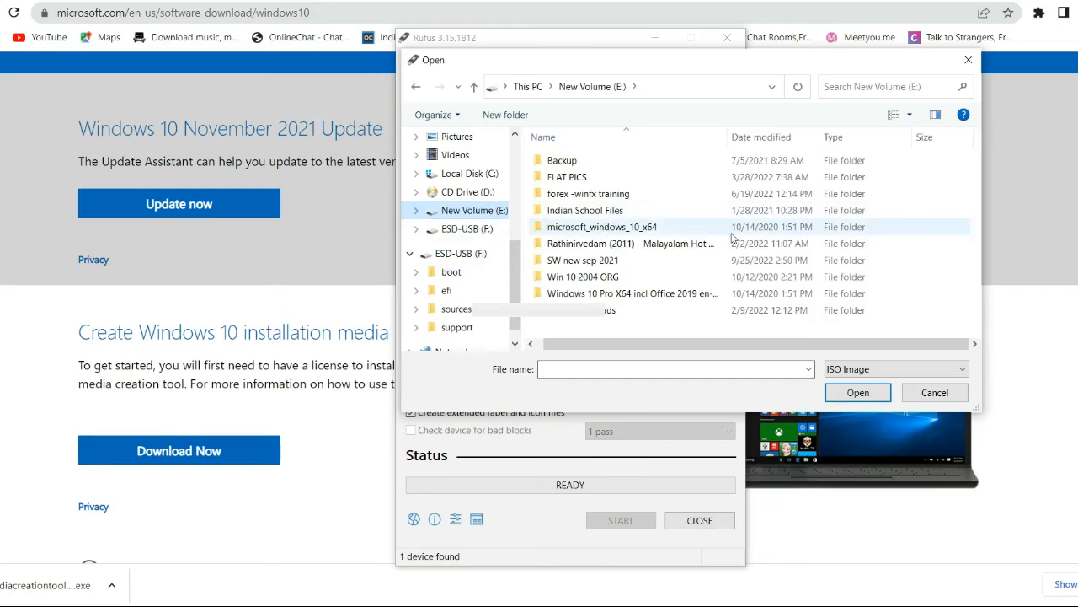
pyautogui.doubleClick(612, 261)
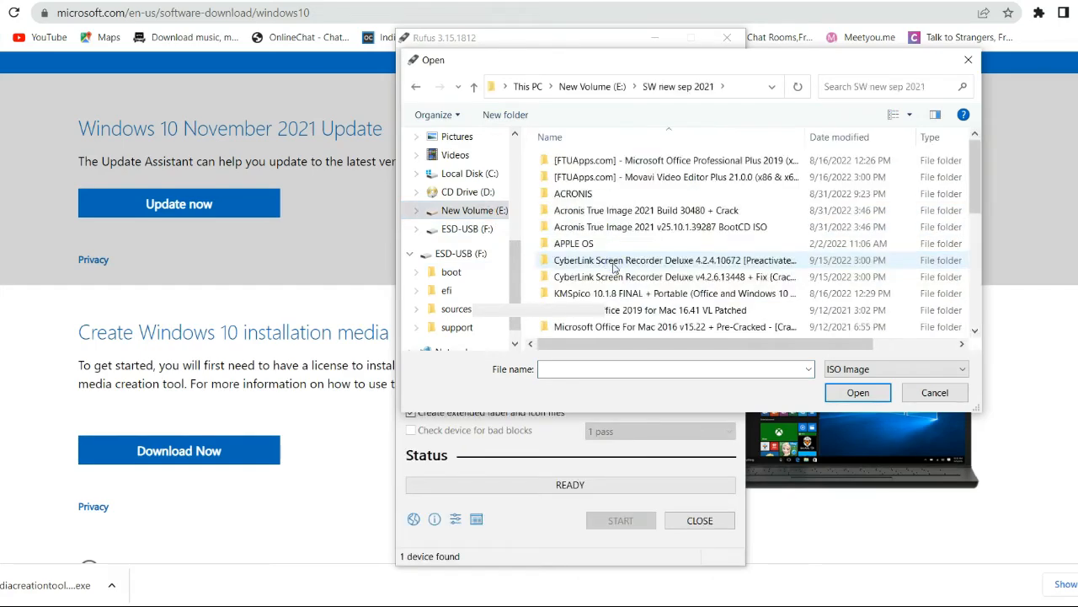
pyautogui.scroll(-6, 615, 267)
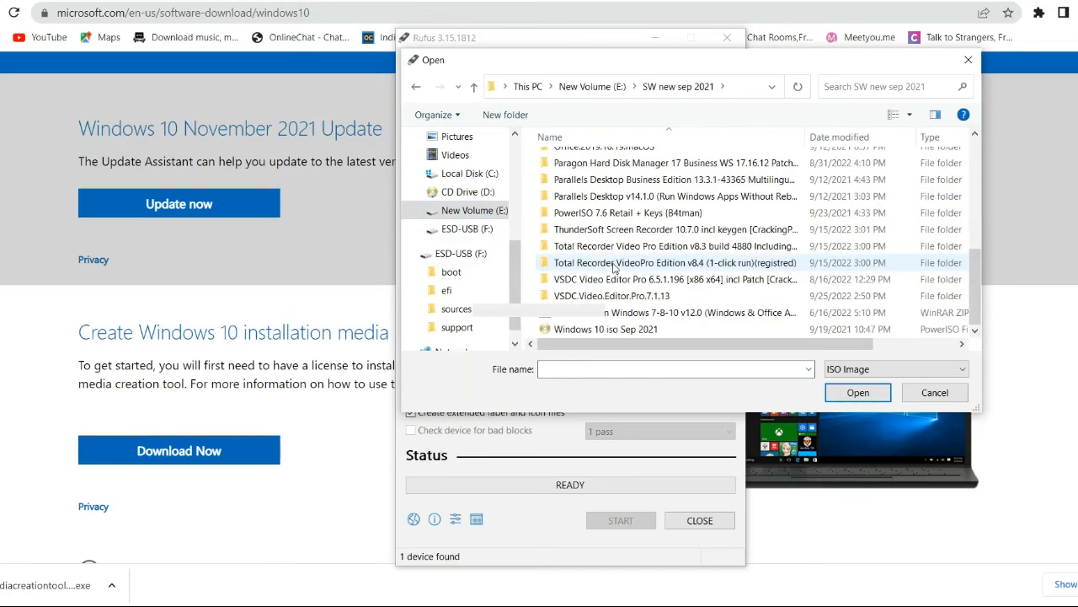
pyautogui.click(612, 331)
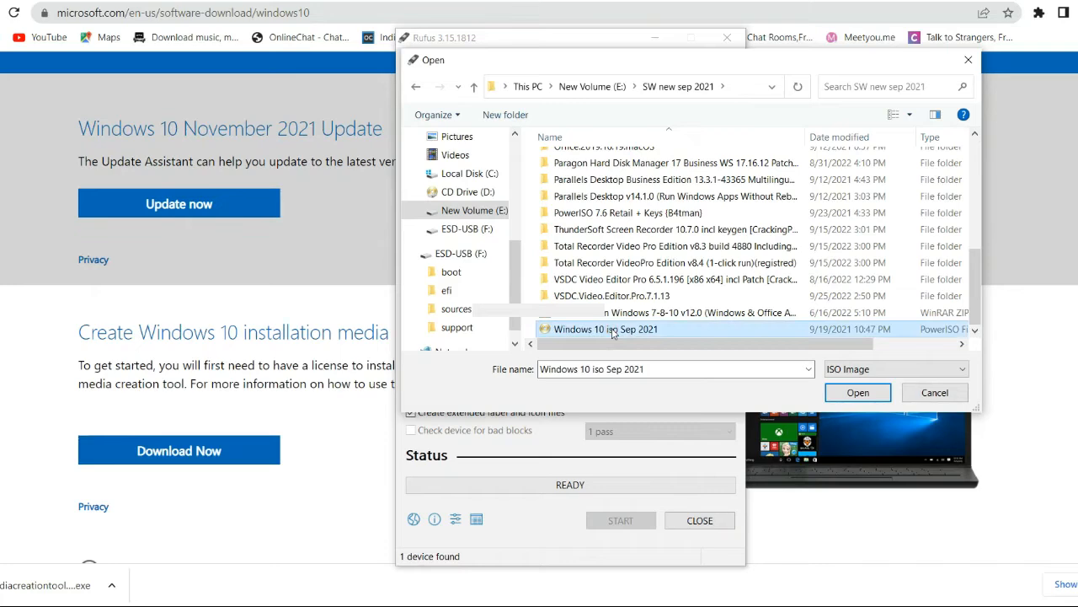
pyautogui.click(849, 394)
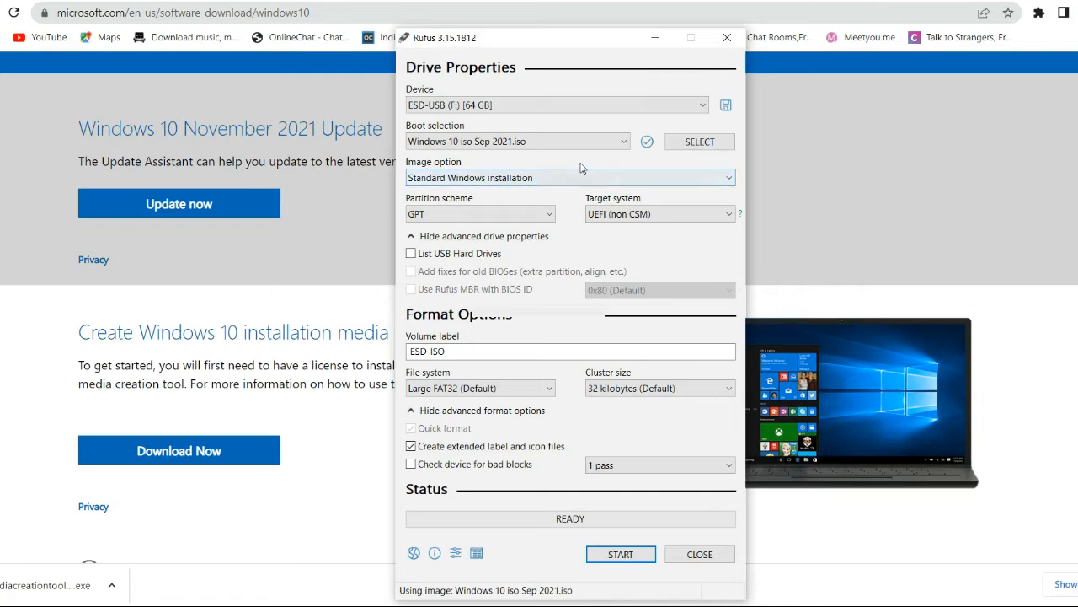
# - Leave the Image option on Standard Windows installation and open the Partition scheme list
pyautogui.click(726, 181)
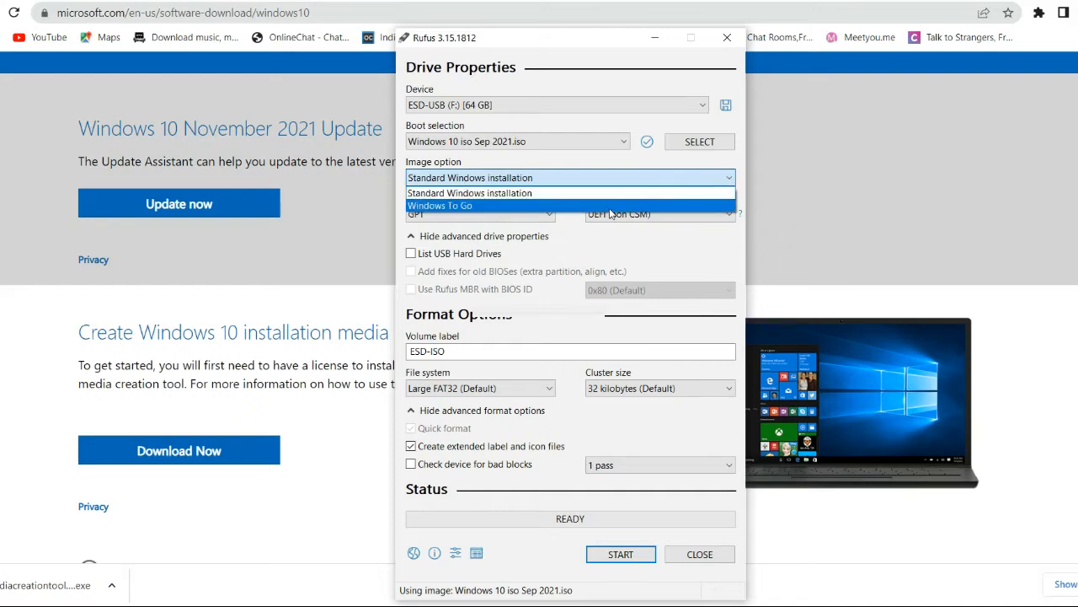
pyautogui.click(509, 198)
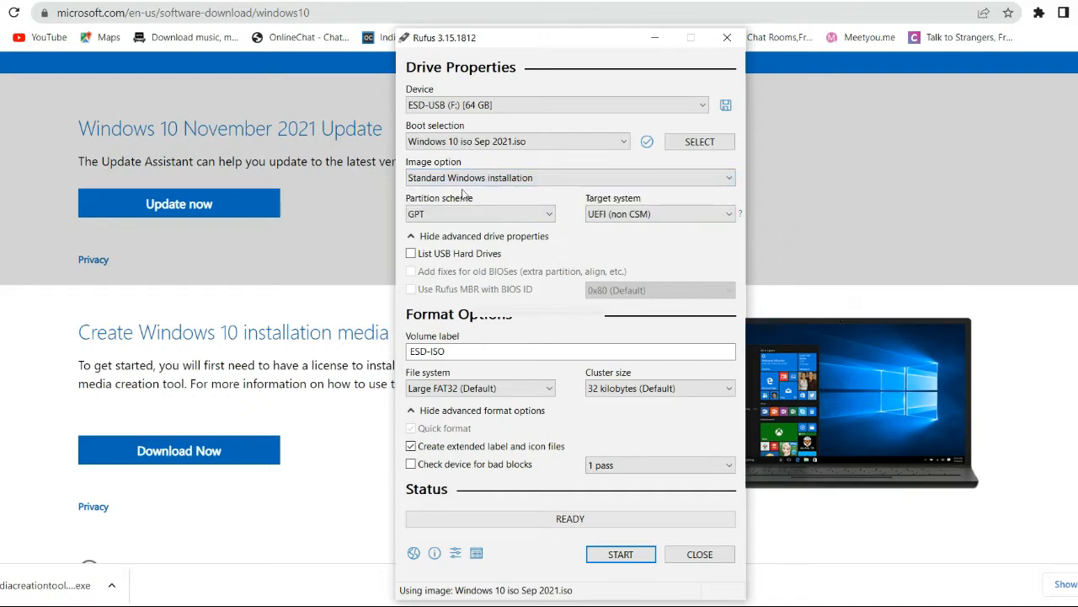
pyautogui.click(549, 215)
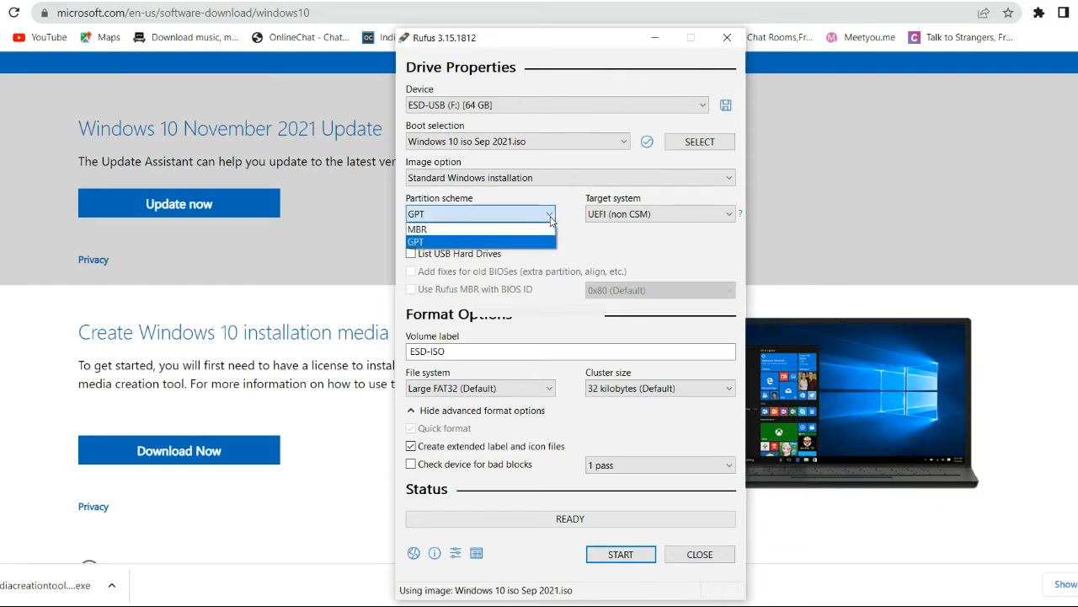
# - Try MBR, then GPT as the partition scheme, checking the Target system options after each
pyautogui.click(487, 231)
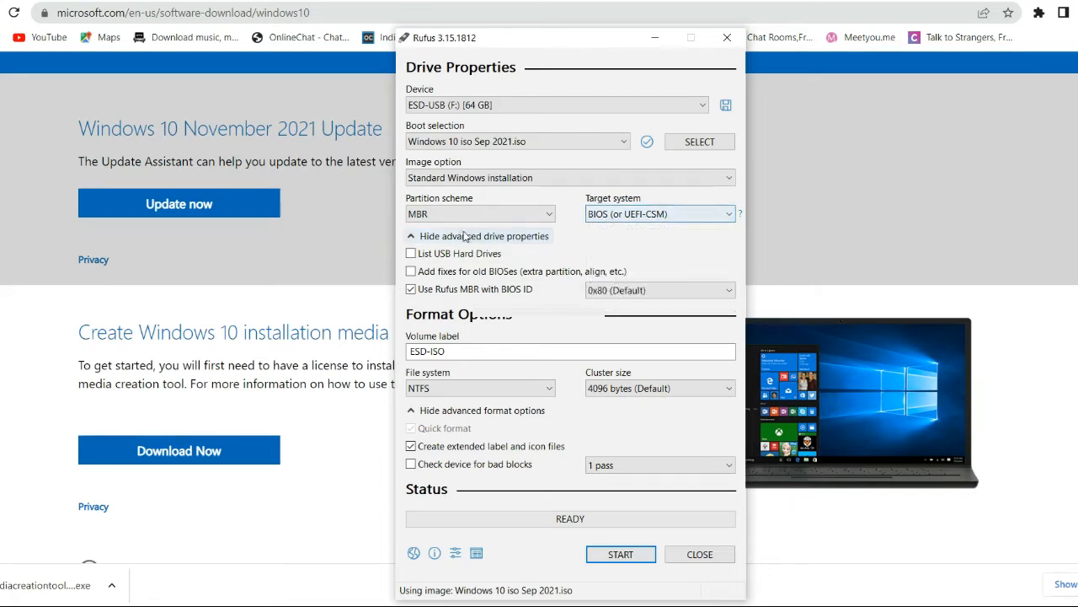
pyautogui.click(683, 214)
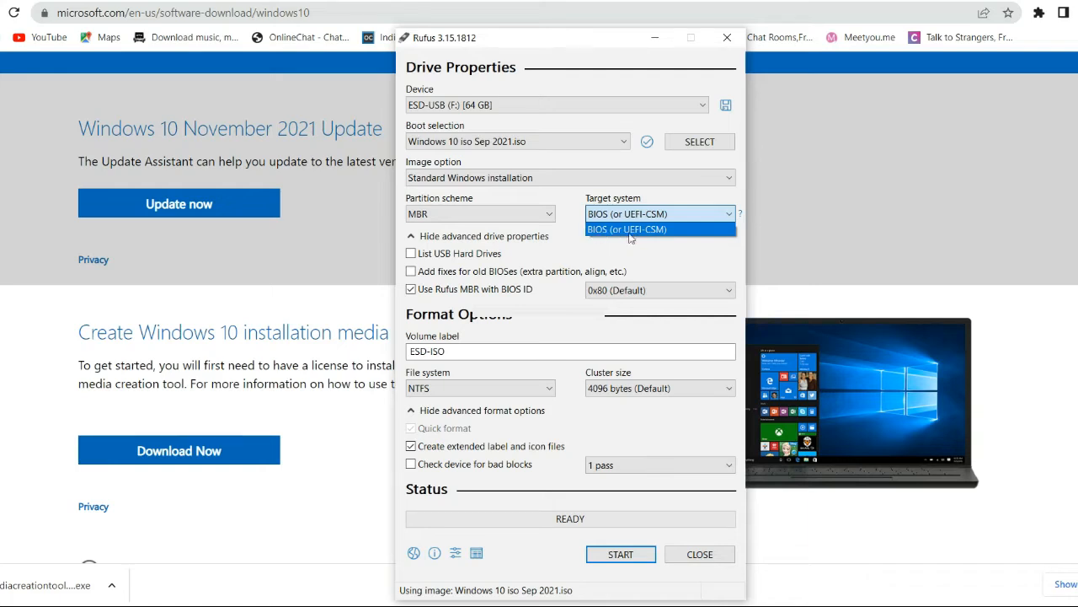
pyautogui.click(547, 218)
pyautogui.click(547, 216)
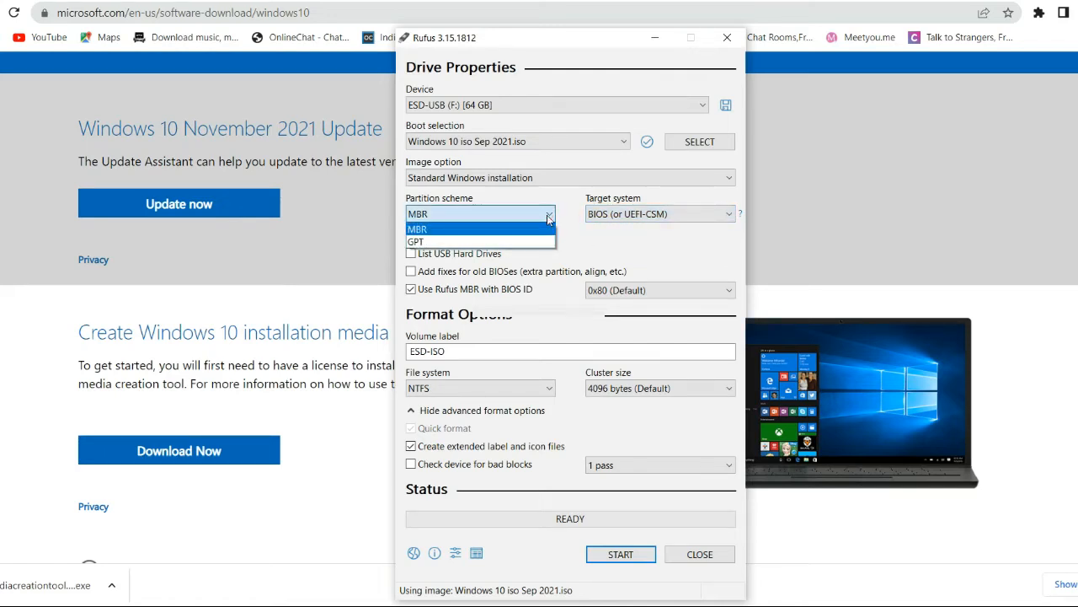
pyautogui.click(464, 242)
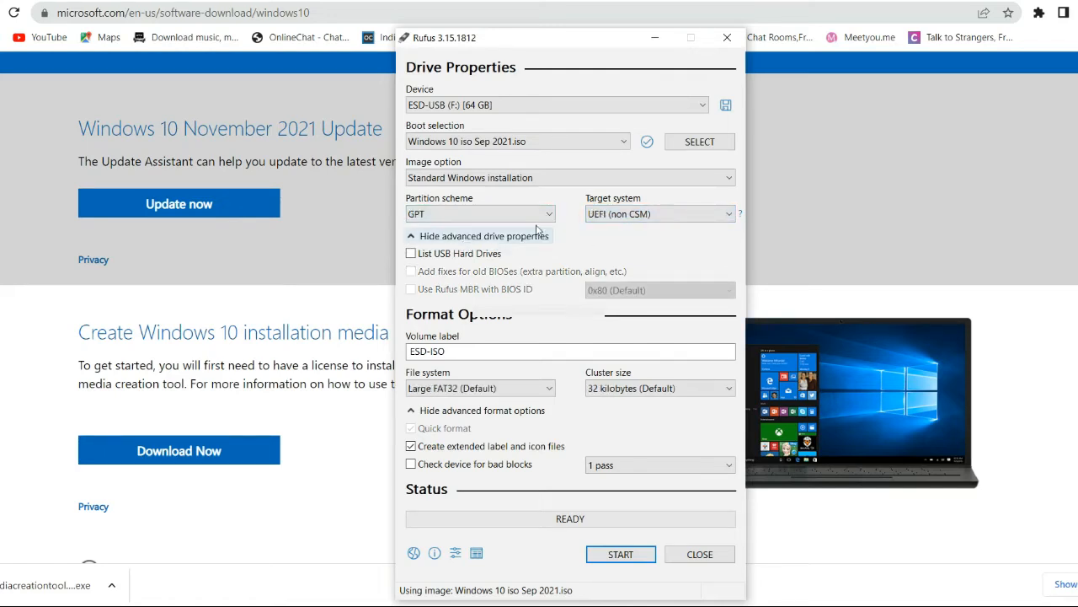
pyautogui.click(661, 217)
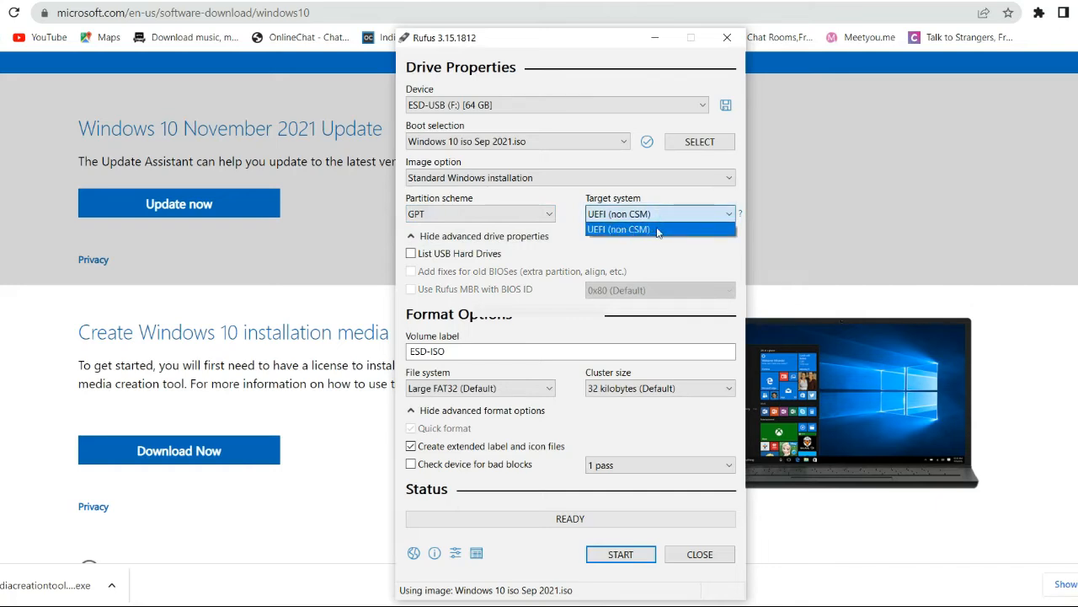
pyautogui.click(561, 245)
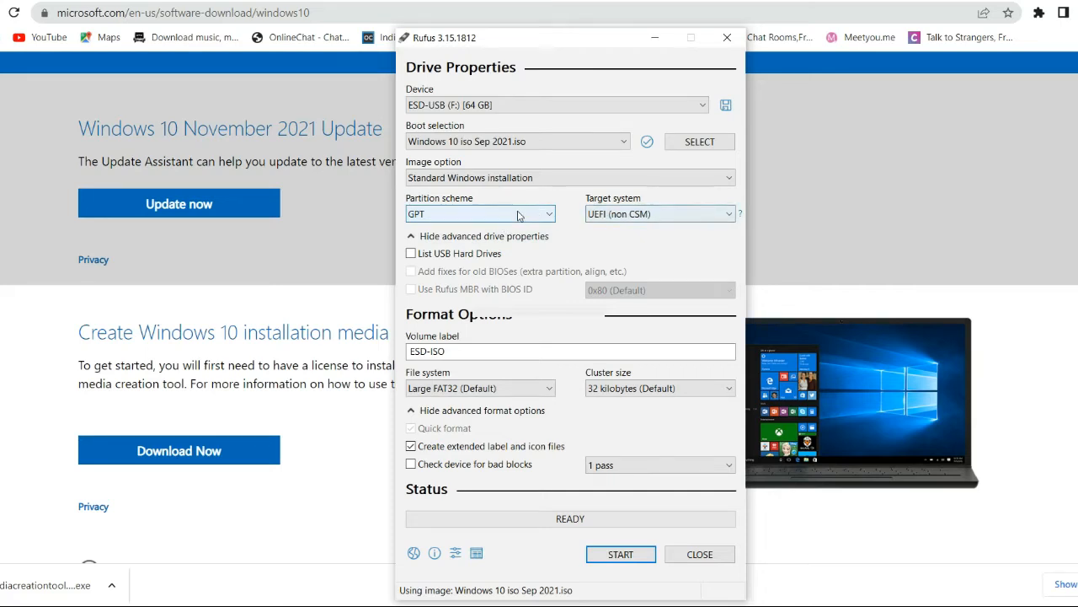
# - Reconfirm GPT, then switch the partition scheme to MBR
pyautogui.moveTo(632, 221)
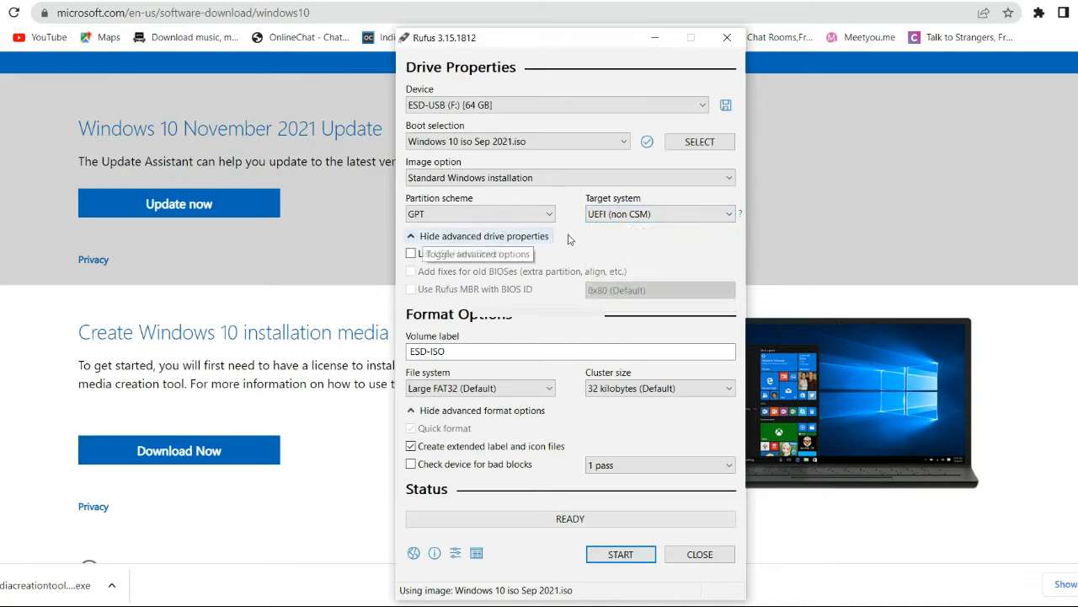
pyautogui.click(551, 218)
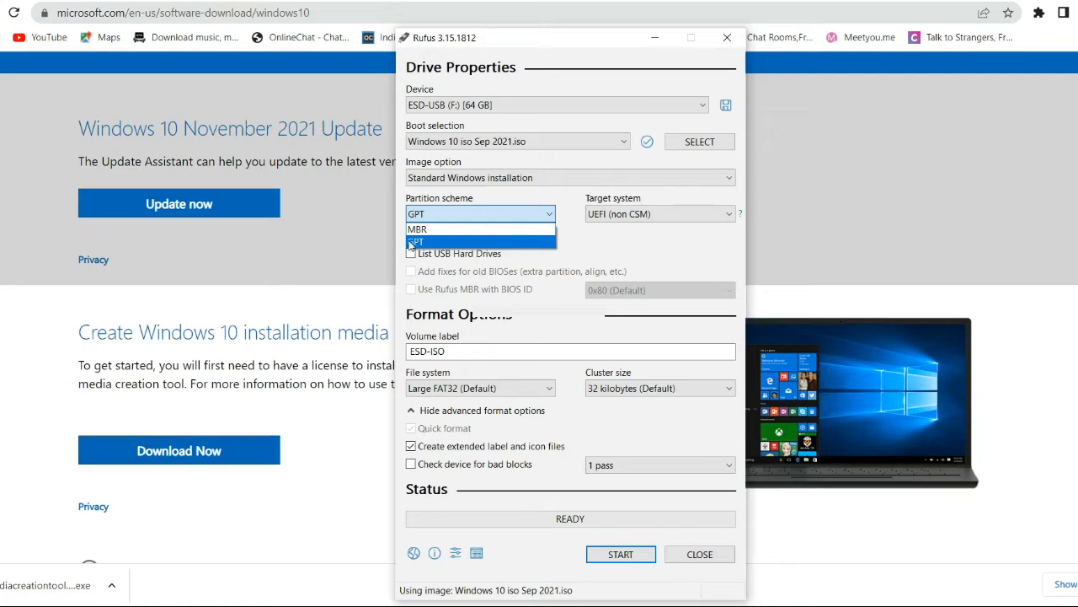
pyautogui.click(458, 247)
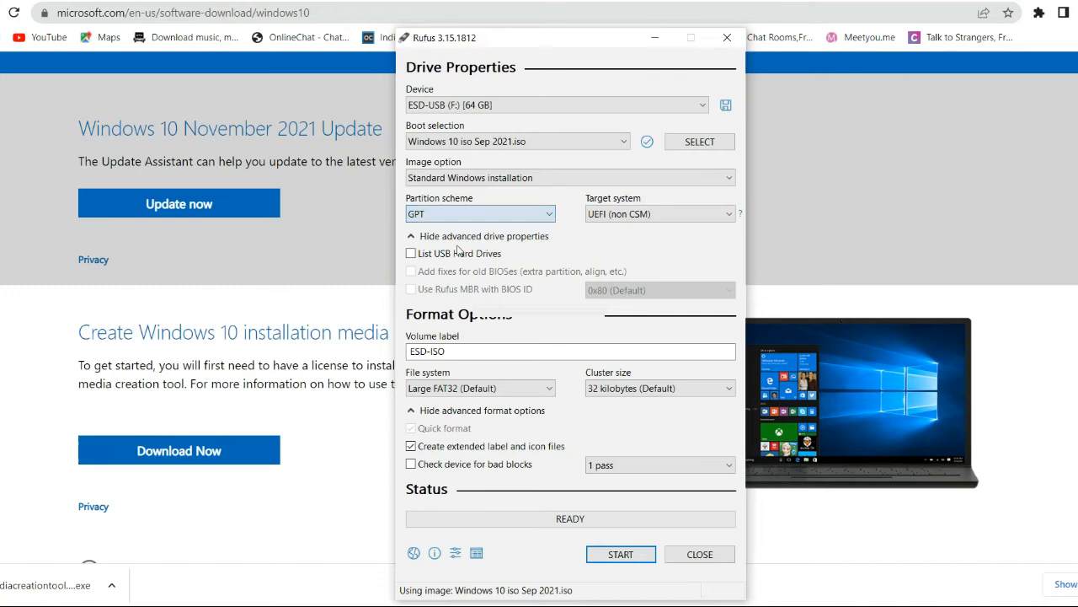
pyautogui.click(546, 214)
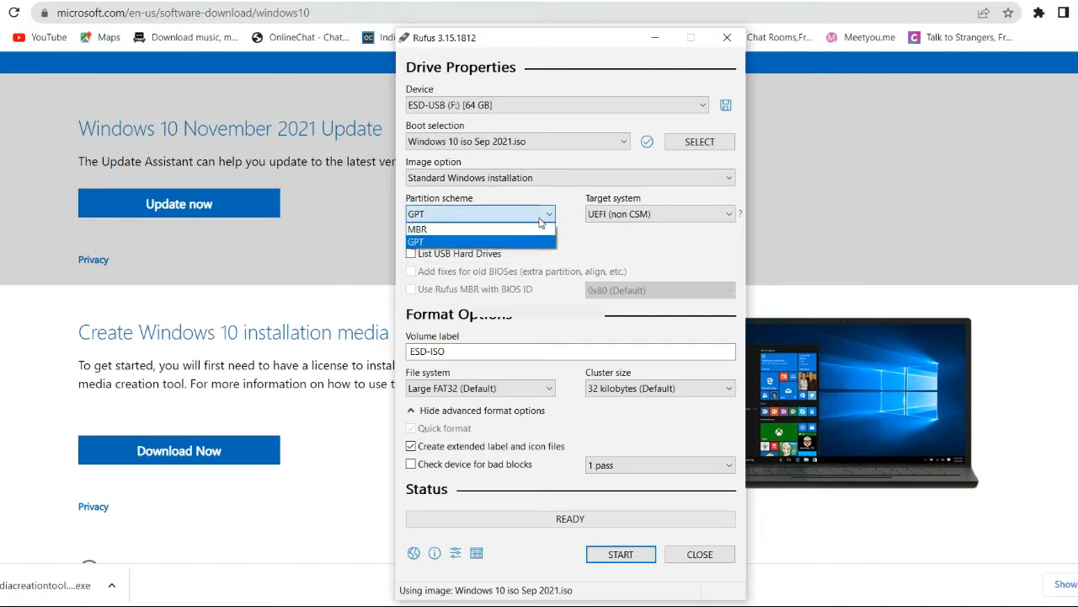
pyautogui.click(486, 230)
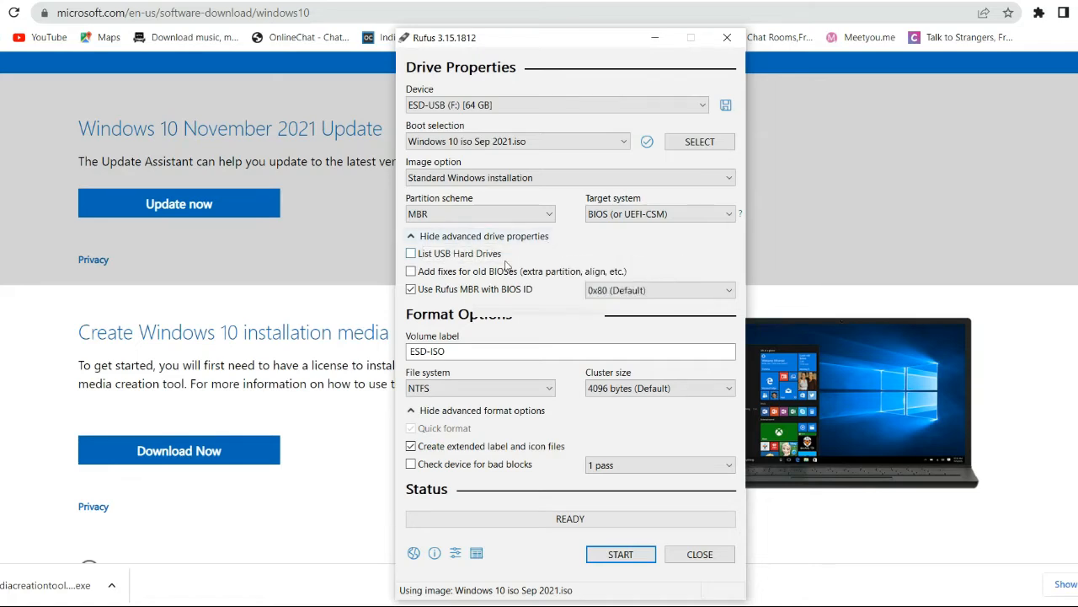
# - Change the partition scheme back to GPT, targeting UEFI (non CSM) with Large FAT32
pyautogui.click(547, 216)
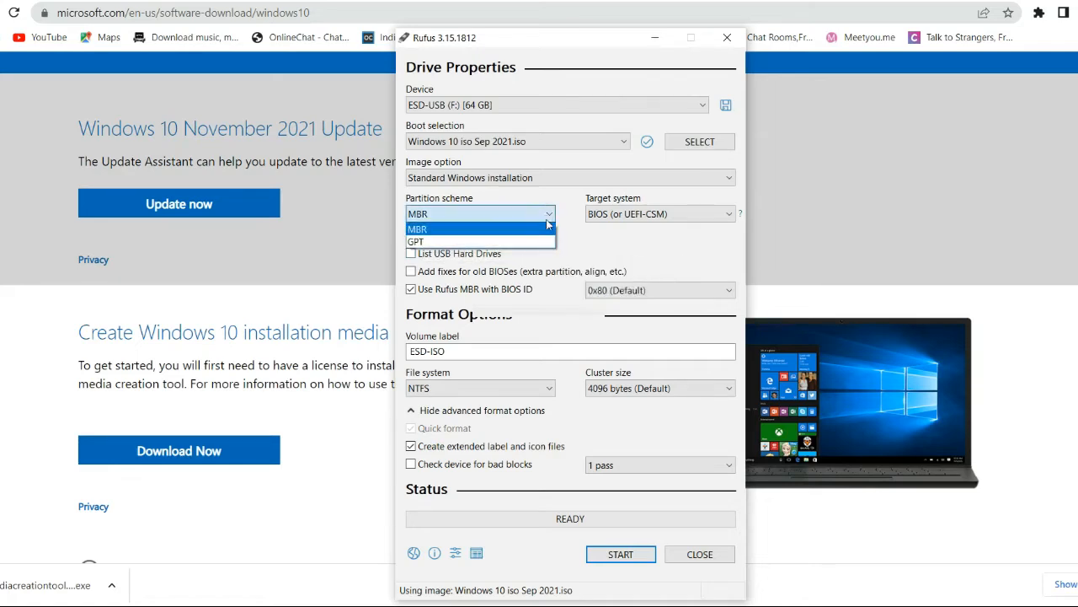
pyautogui.click(447, 243)
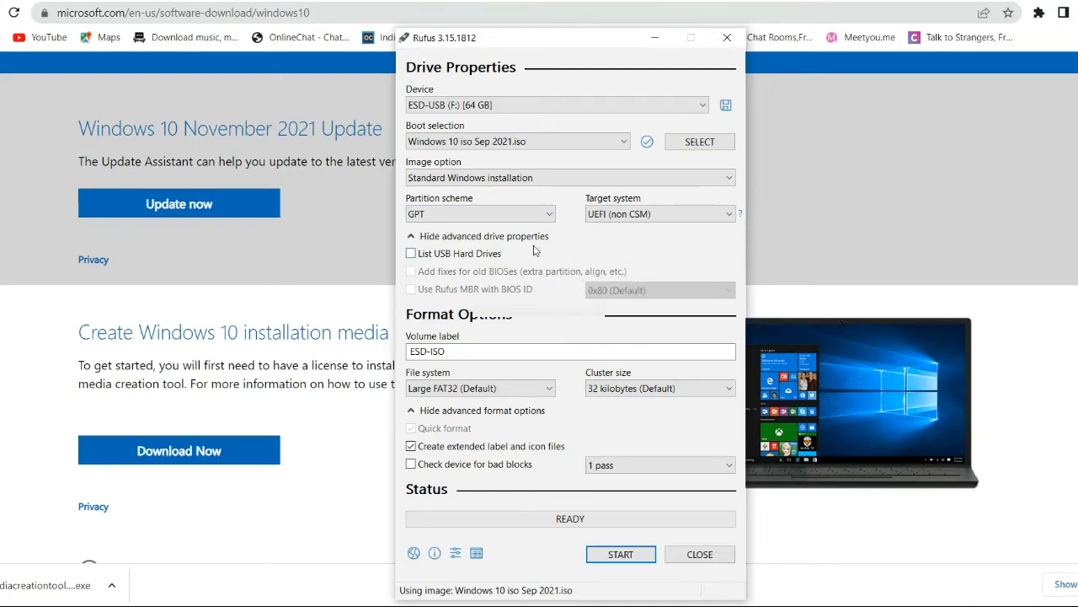
pyautogui.click(412, 258)
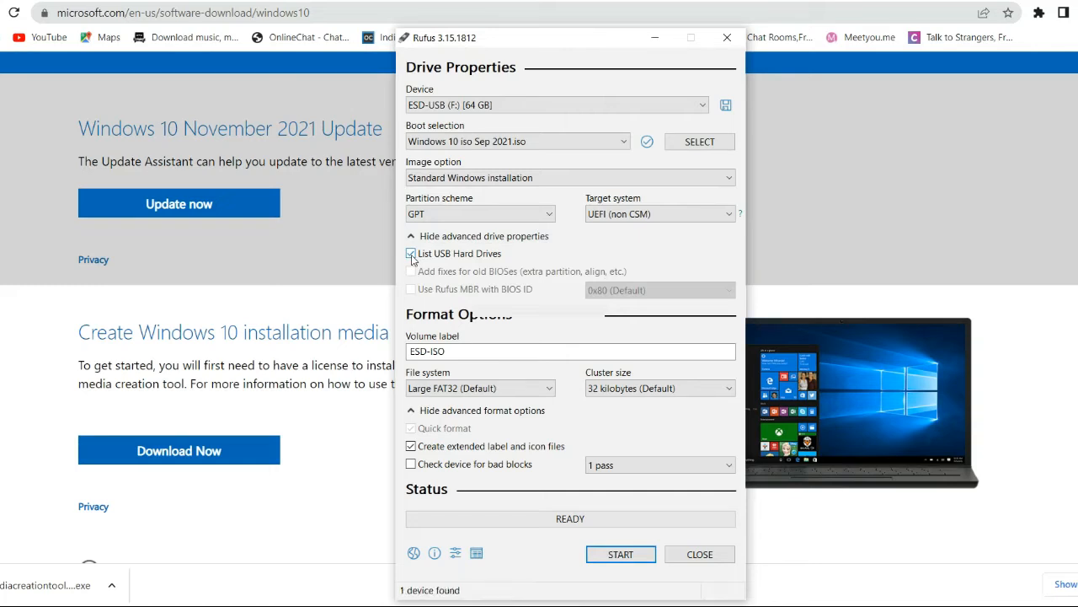
pyautogui.click(412, 257)
pyautogui.click(412, 258)
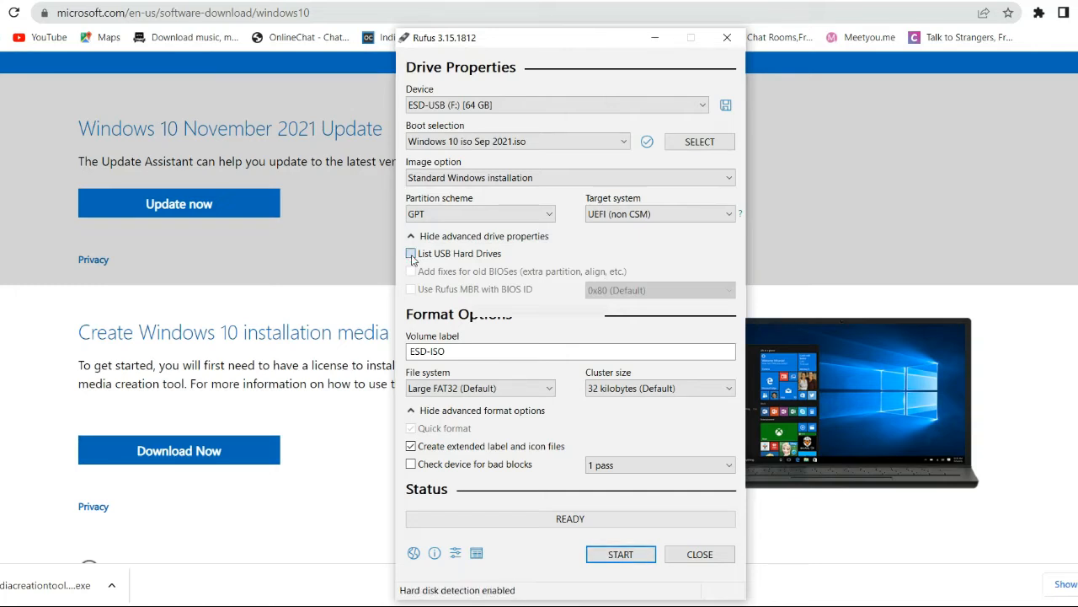
pyautogui.click(412, 258)
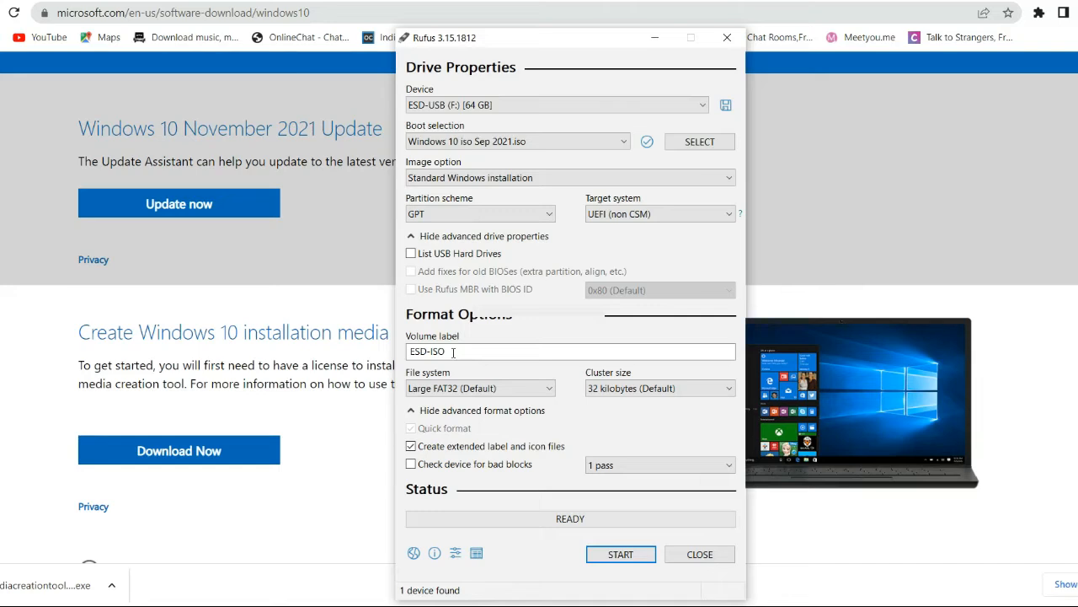
# - Select the ESD-ISO volume label, then switch the file system to NTFS with 4096-byte clusters
pyautogui.click(457, 351)
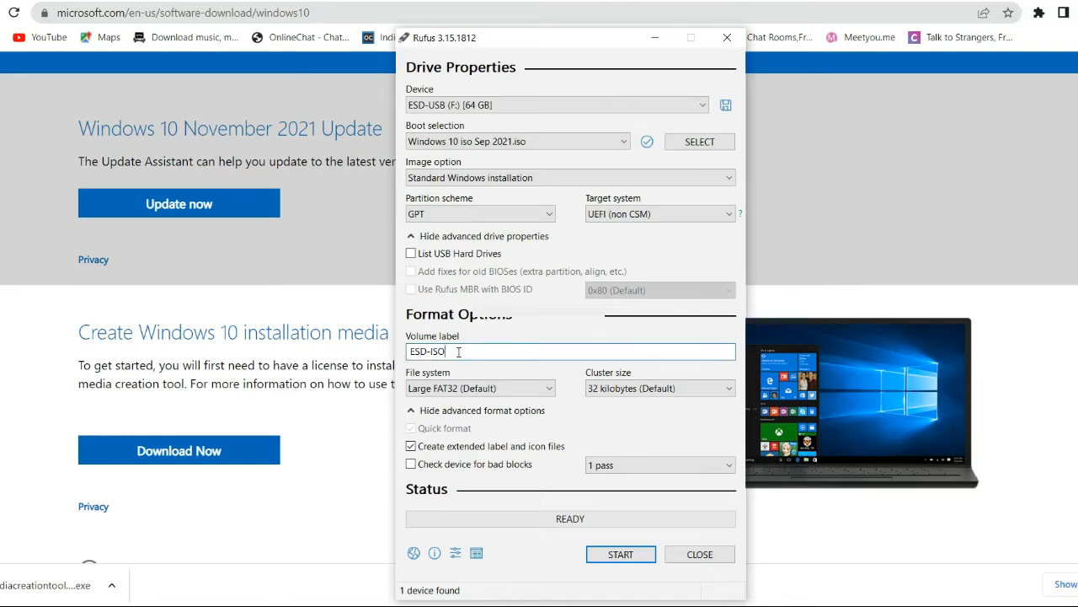
pyautogui.doubleClick(457, 351)
pyautogui.click(532, 392)
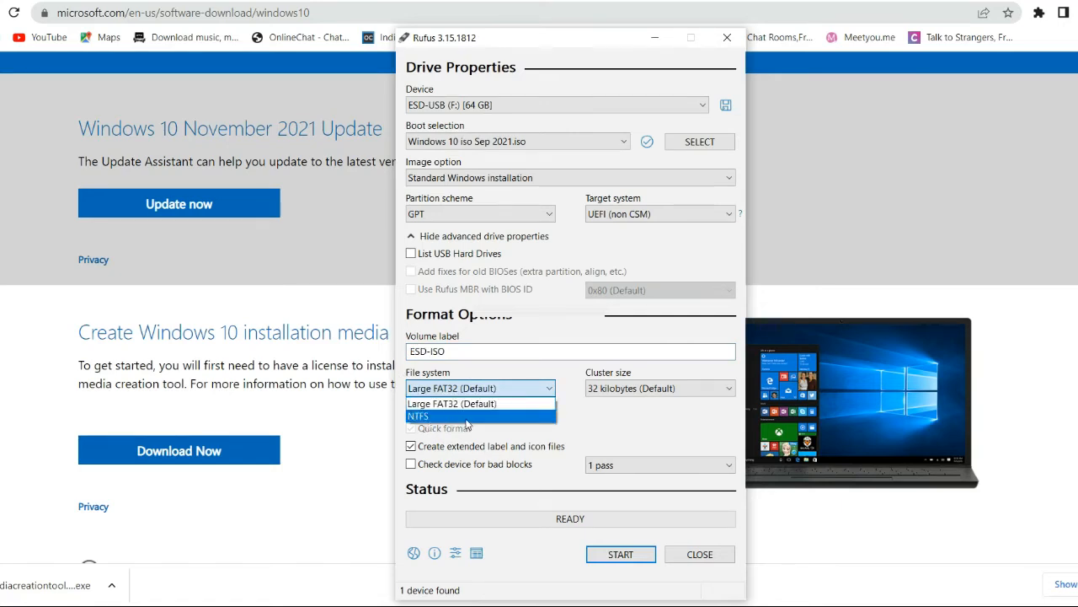
pyautogui.click(586, 419)
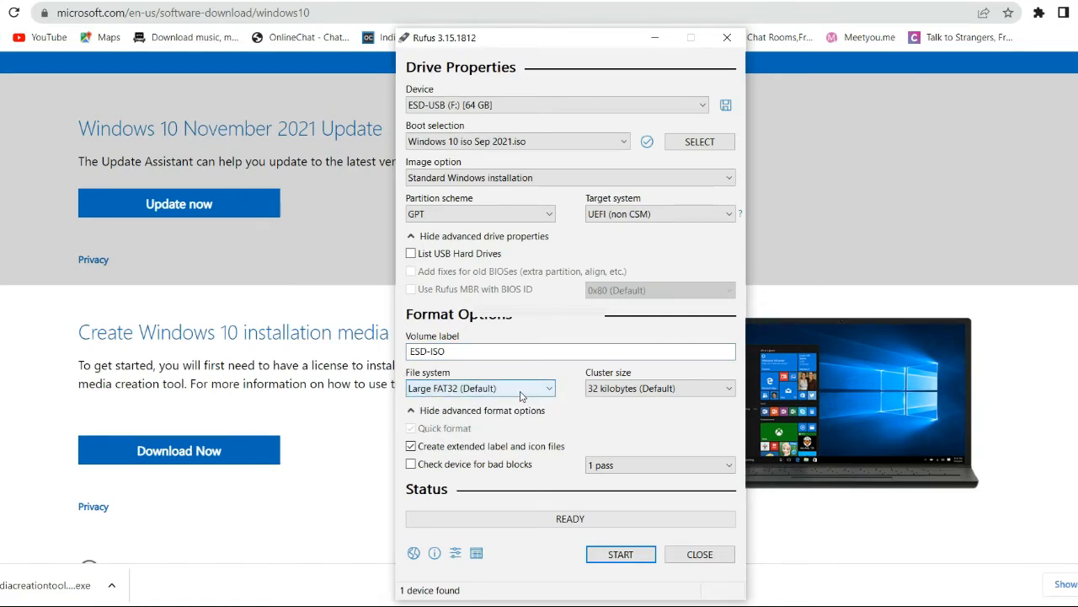
pyautogui.click(520, 390)
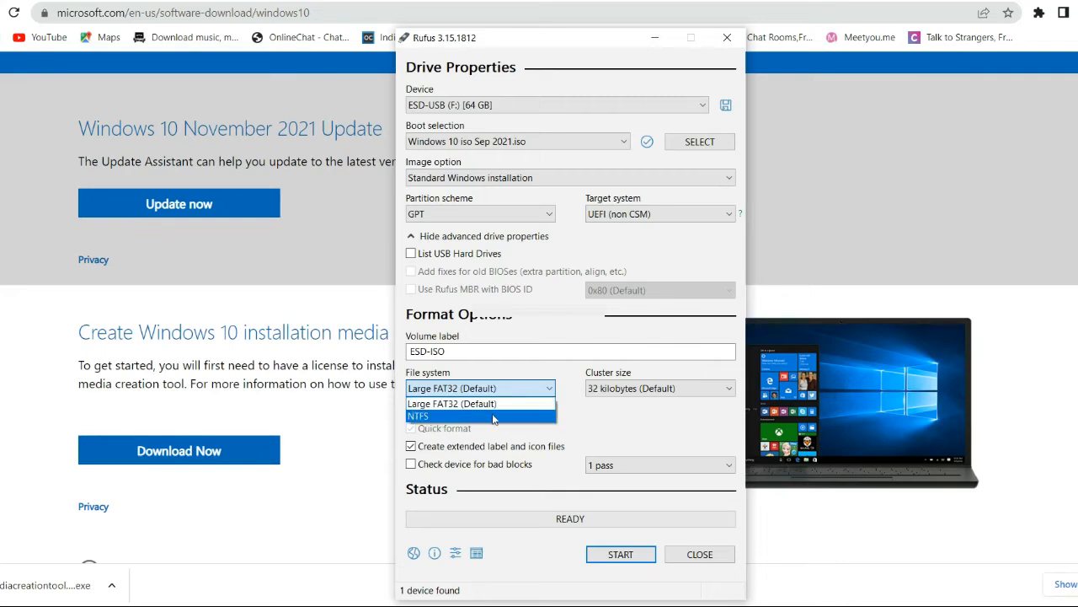
pyautogui.click(553, 416)
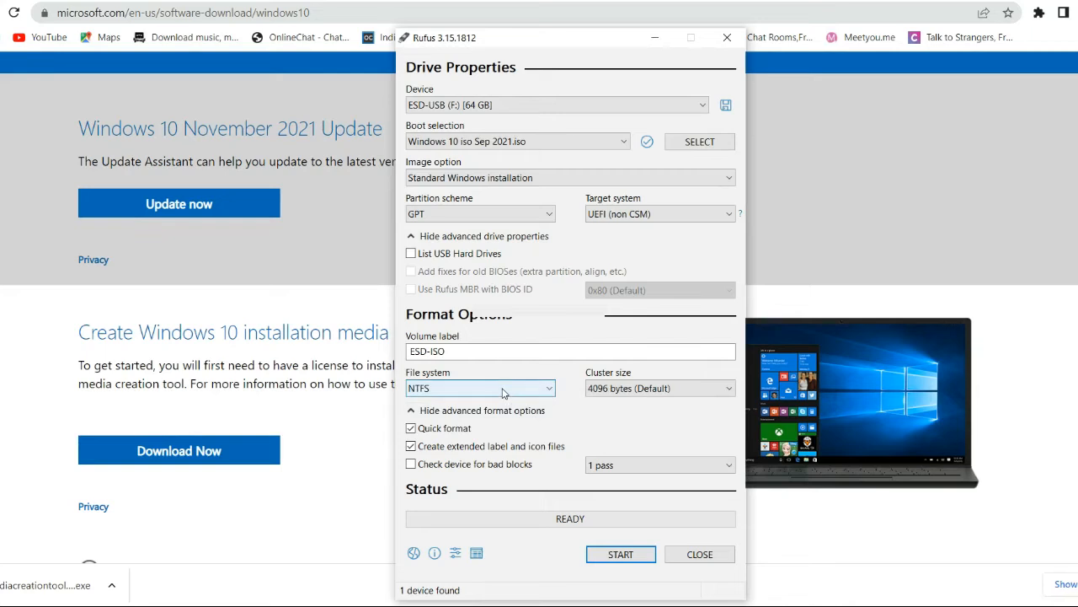
pyautogui.click(605, 396)
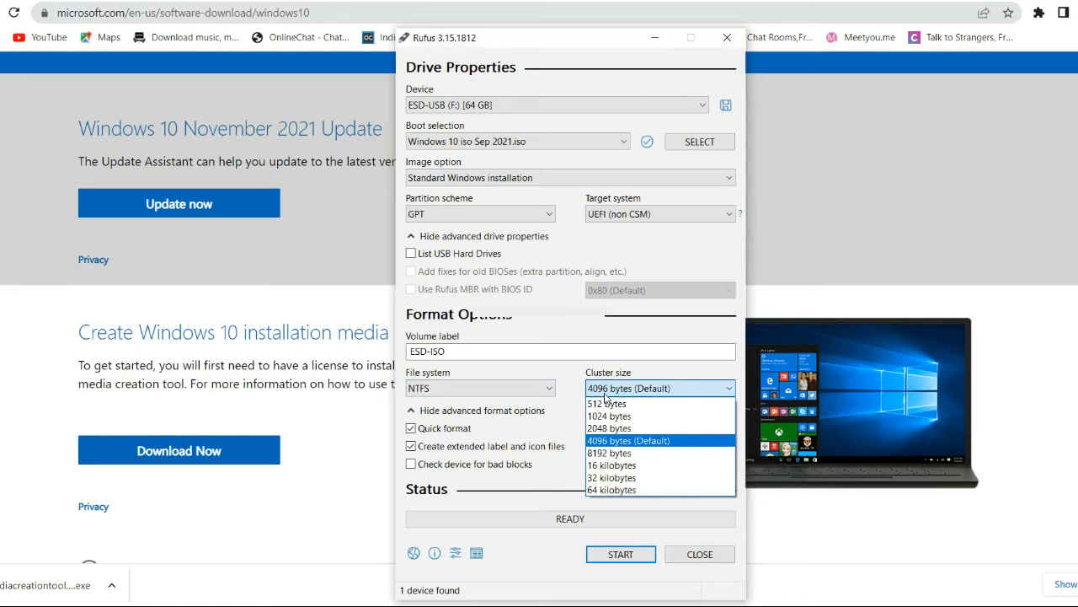
pyautogui.click(548, 407)
pyautogui.click(550, 391)
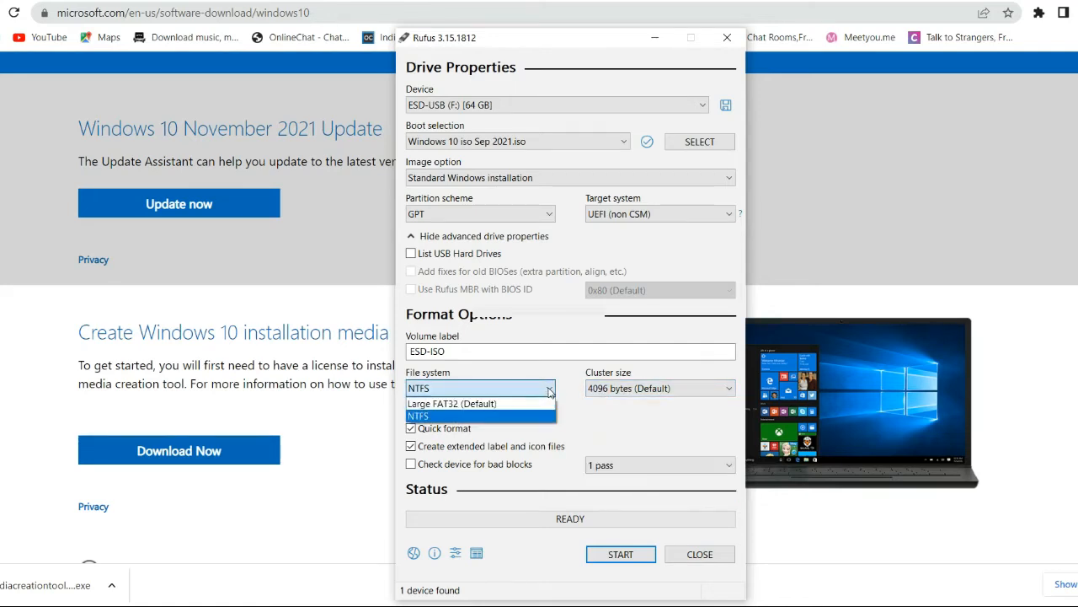
pyautogui.click(490, 406)
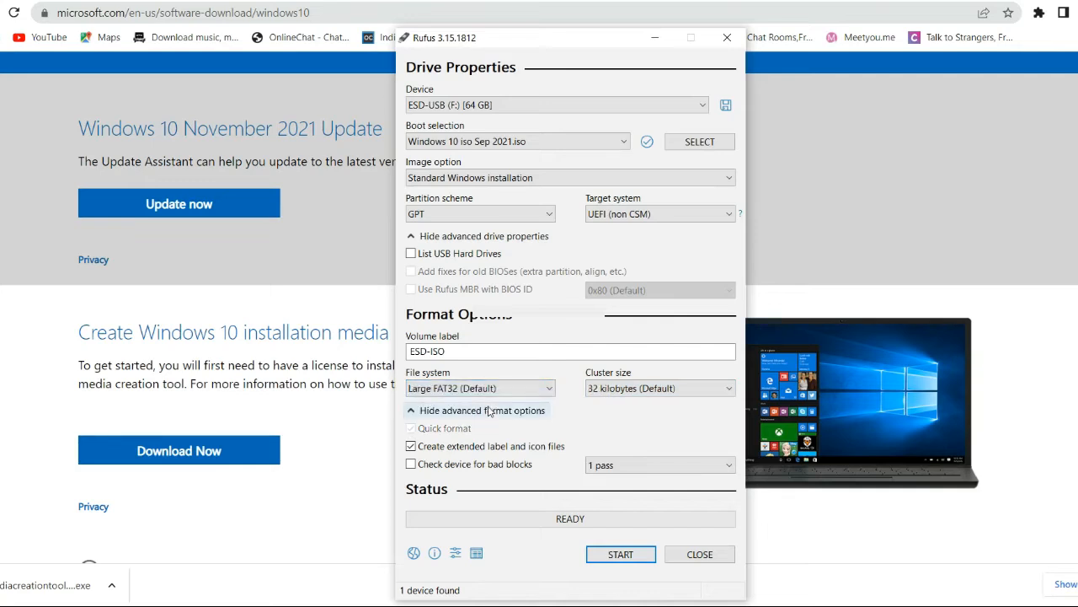
pyautogui.click(536, 391)
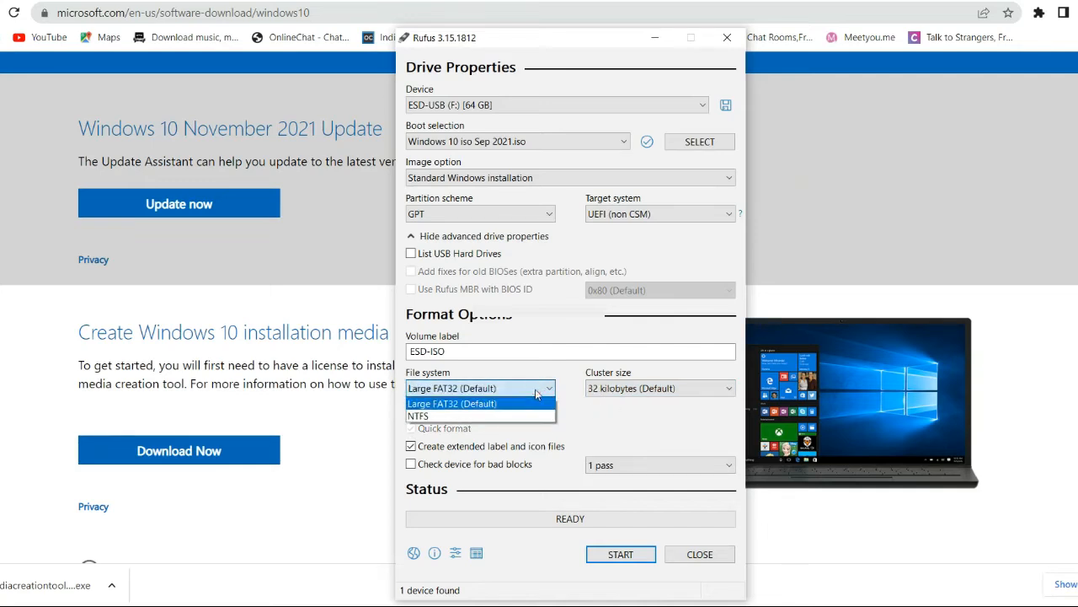
pyautogui.click(455, 416)
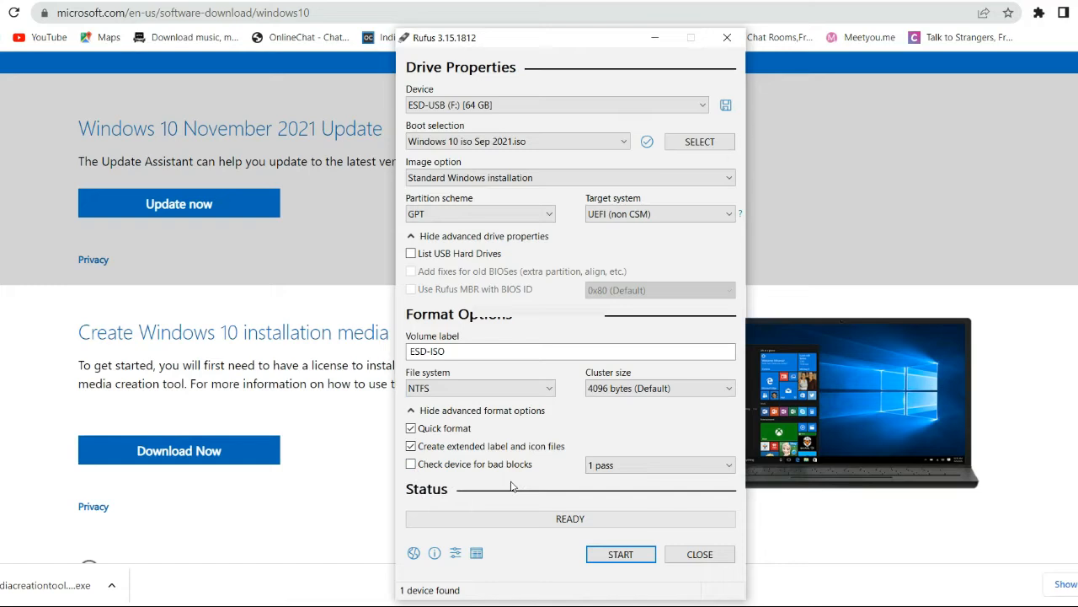
pyautogui.click(658, 470)
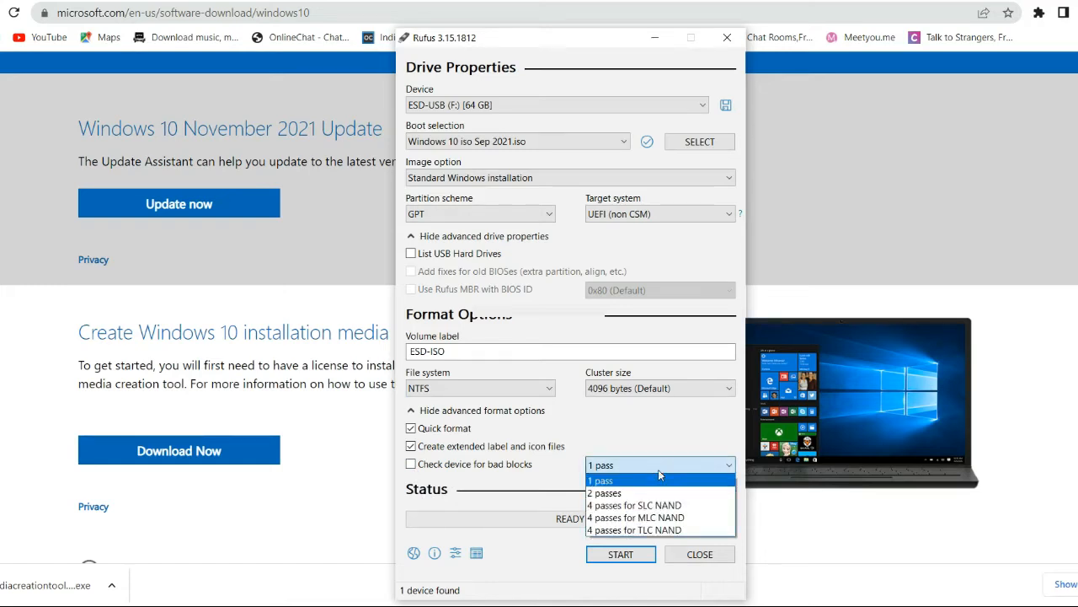
pyautogui.click(649, 440)
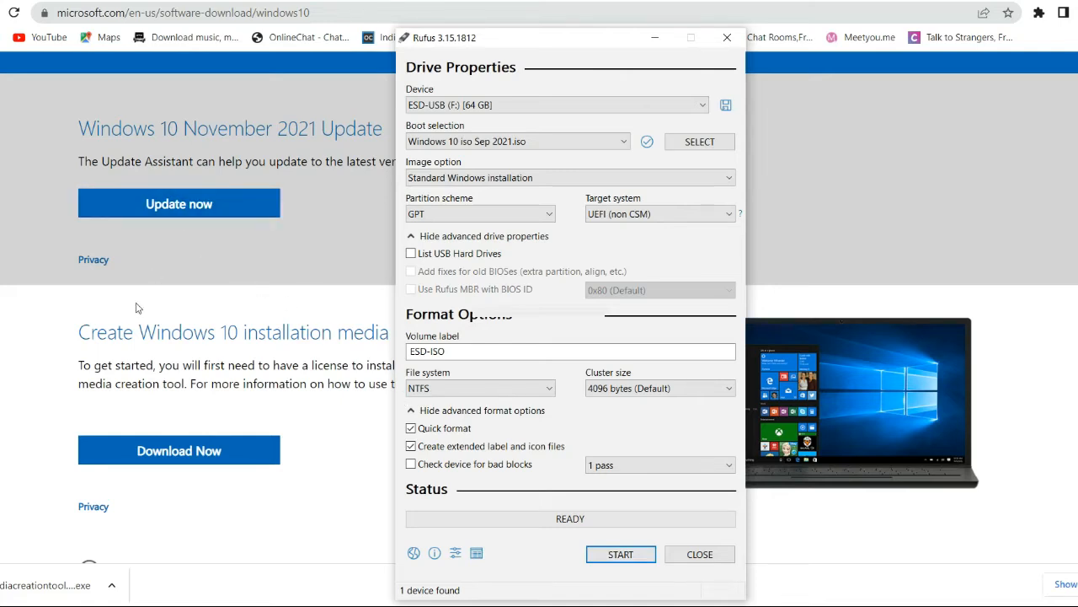
pyautogui.click(187, 460)
pyautogui.click(341, 446)
pyautogui.scroll(-6, 341, 446)
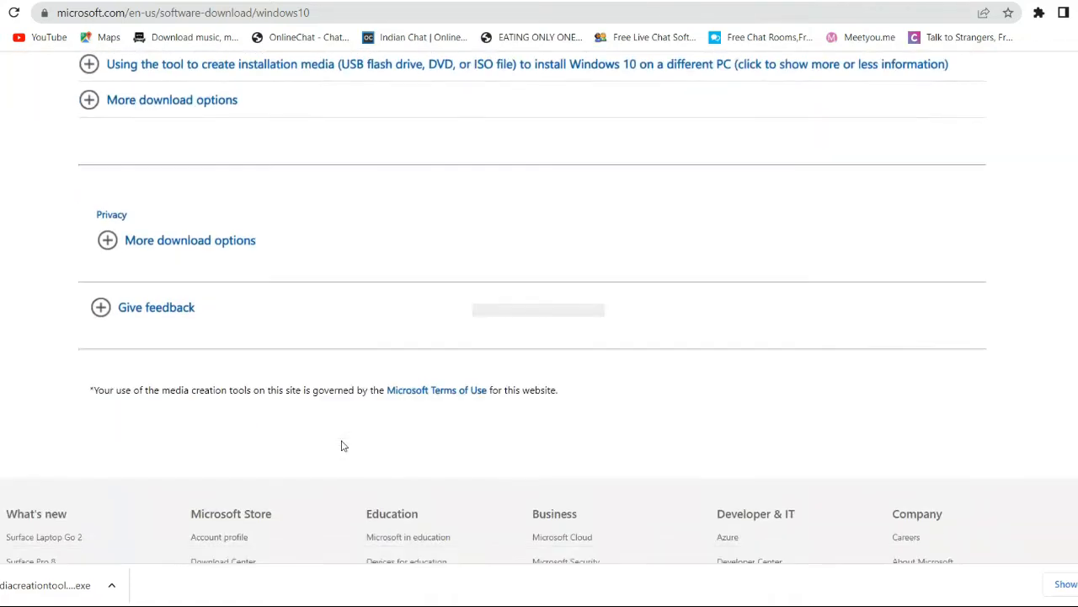
pyautogui.scroll(8, 341, 445)
pyautogui.scroll(-3, 341, 446)
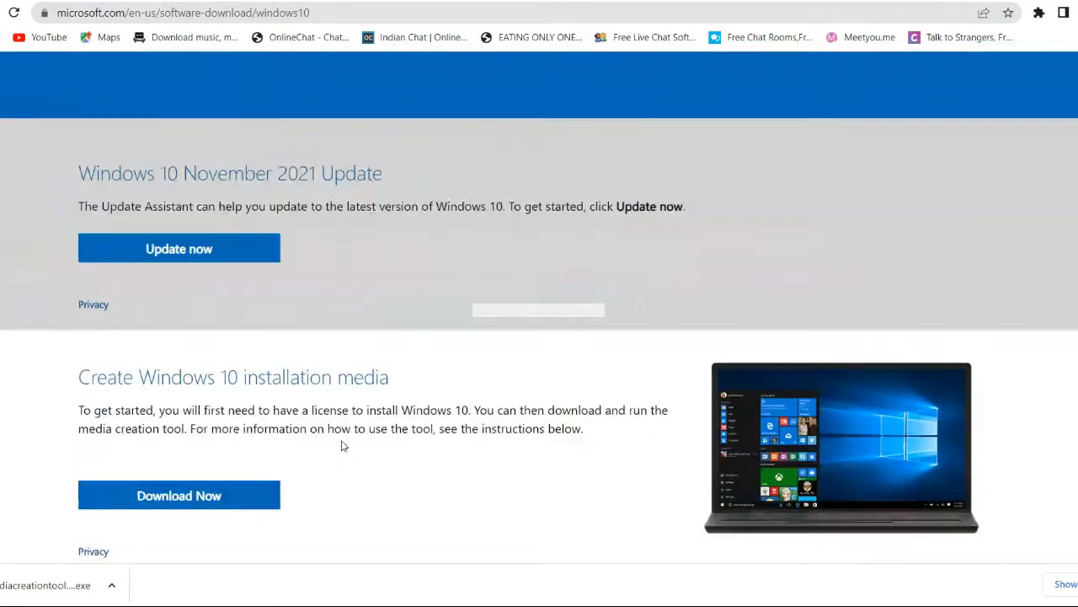
pyautogui.scroll(-2, 342, 445)
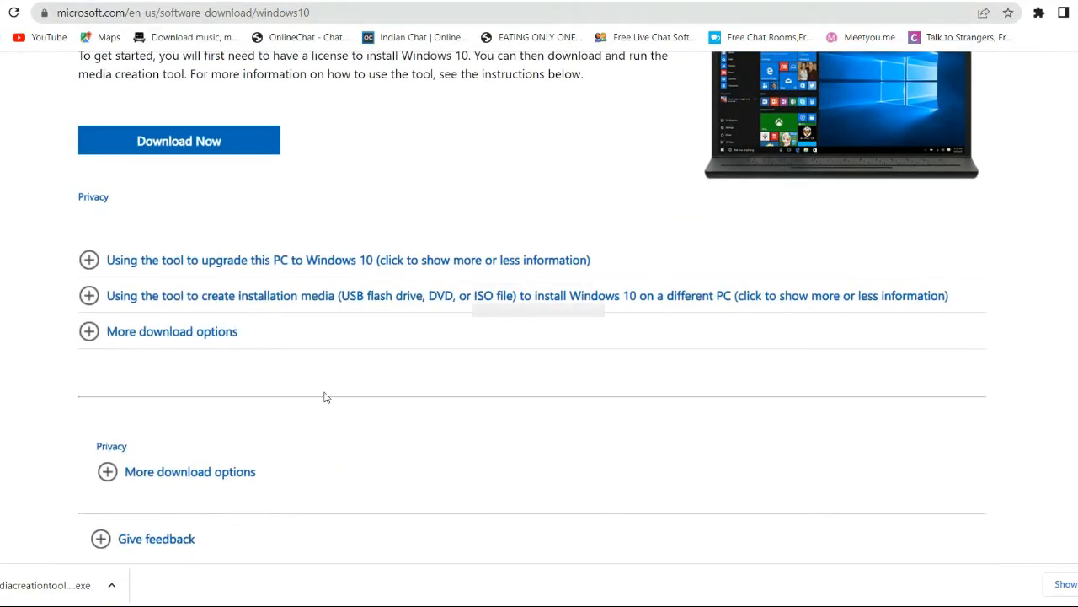
pyautogui.scroll(-1, 326, 395)
pyautogui.scroll(-1, 327, 397)
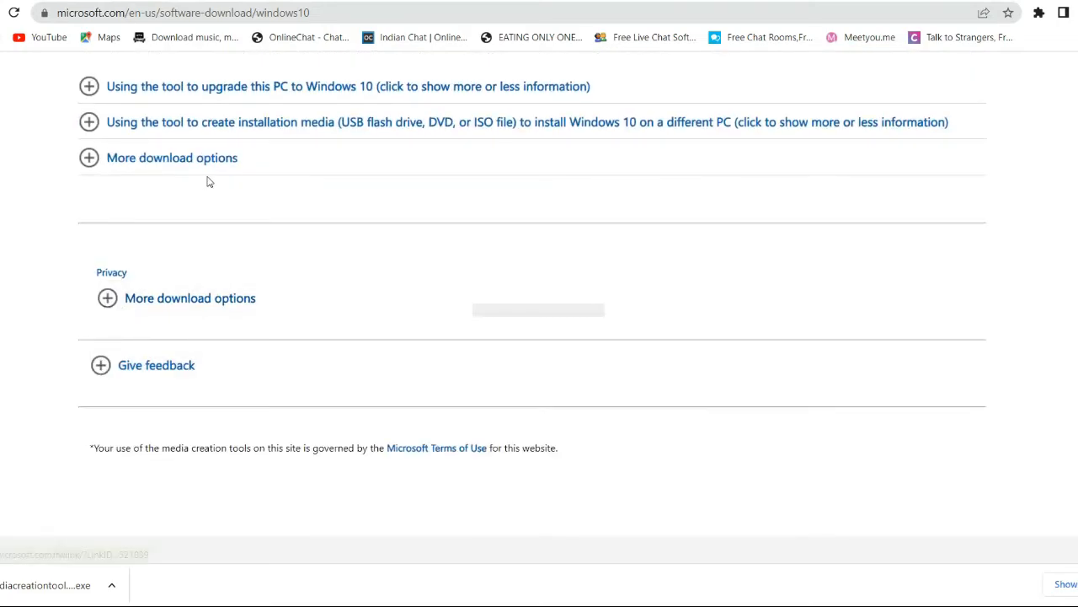
pyautogui.scroll(6, 208, 183)
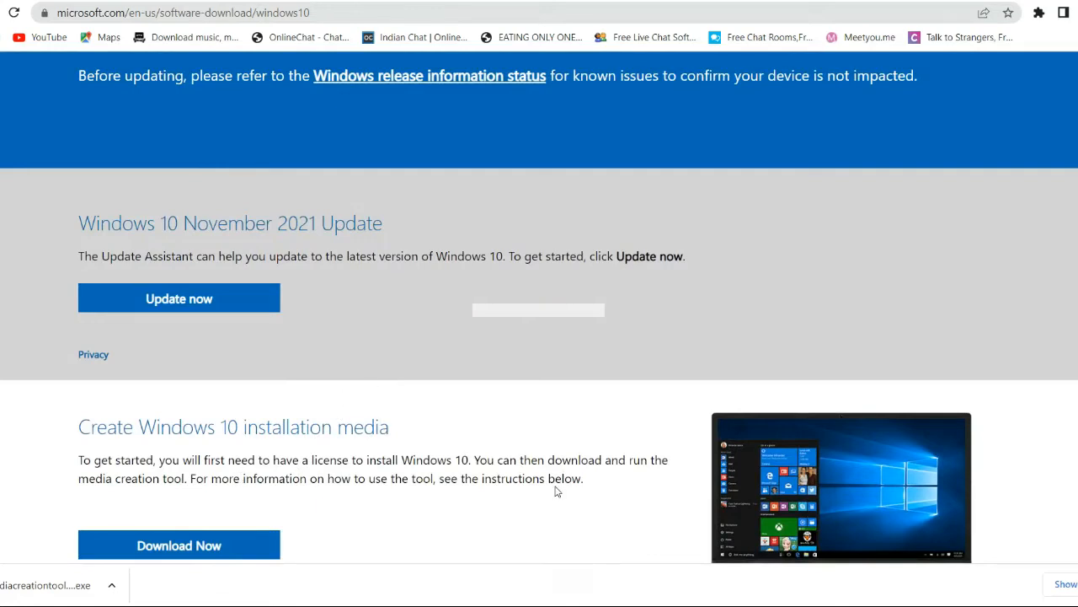
pyautogui.click(588, 605)
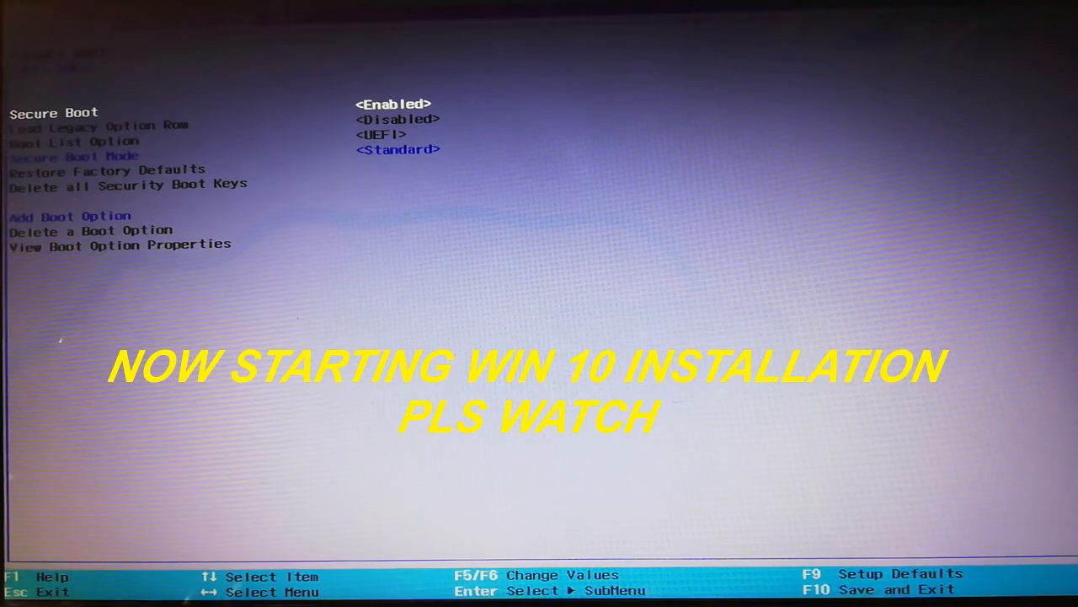
# - Move to the BIOS Exit tab and confirm Exit Saving Changes to reboot from the USB
pyautogui.press('Down')
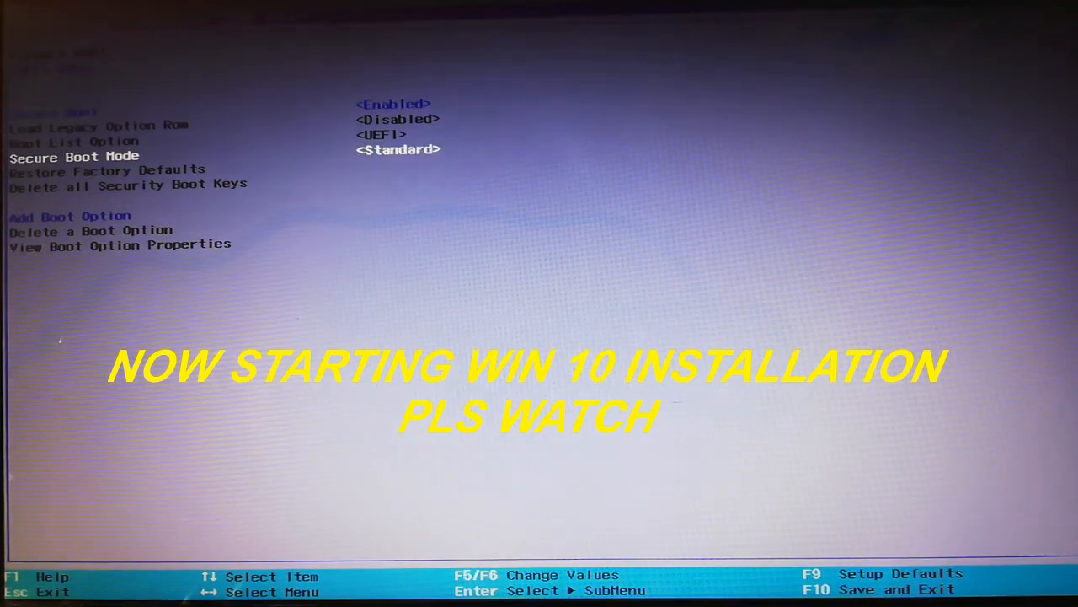
pyautogui.press('Up')
pyautogui.press('Down')
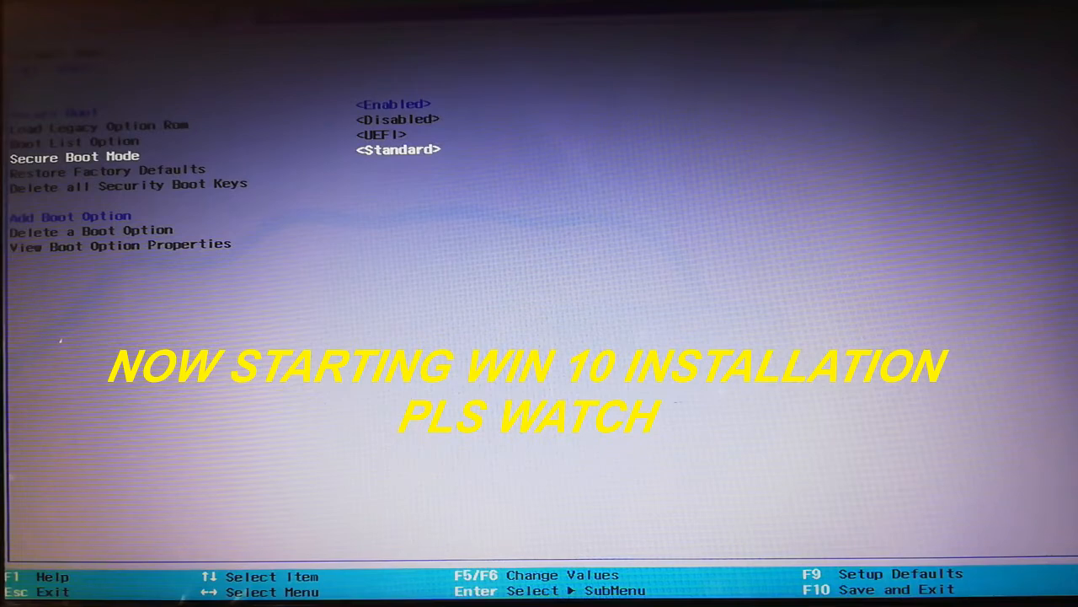
pyautogui.press('Right')
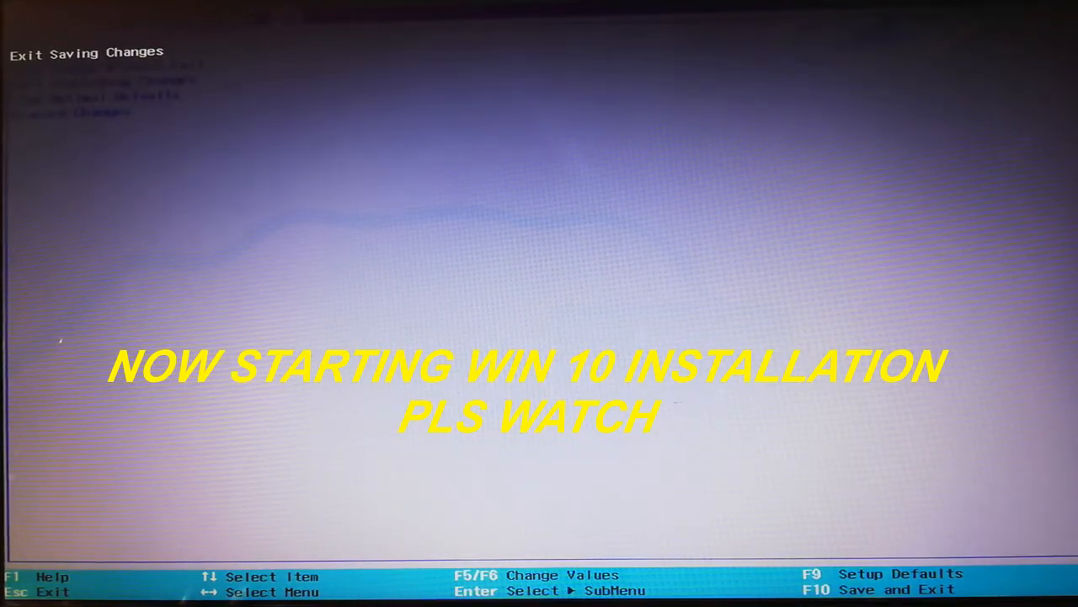
pyautogui.press('Return')
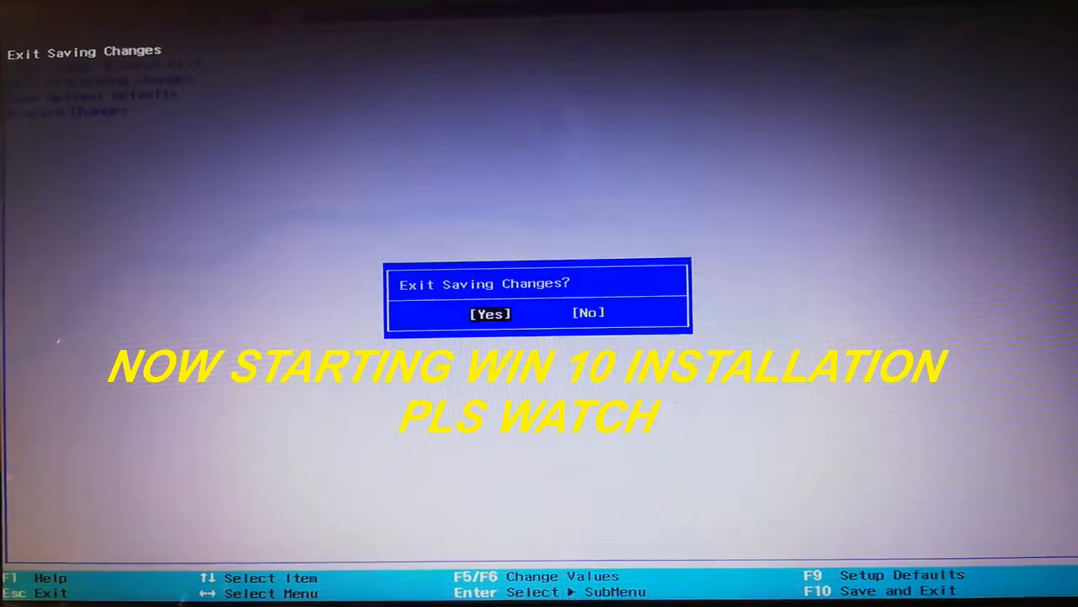
pyautogui.press('Return')
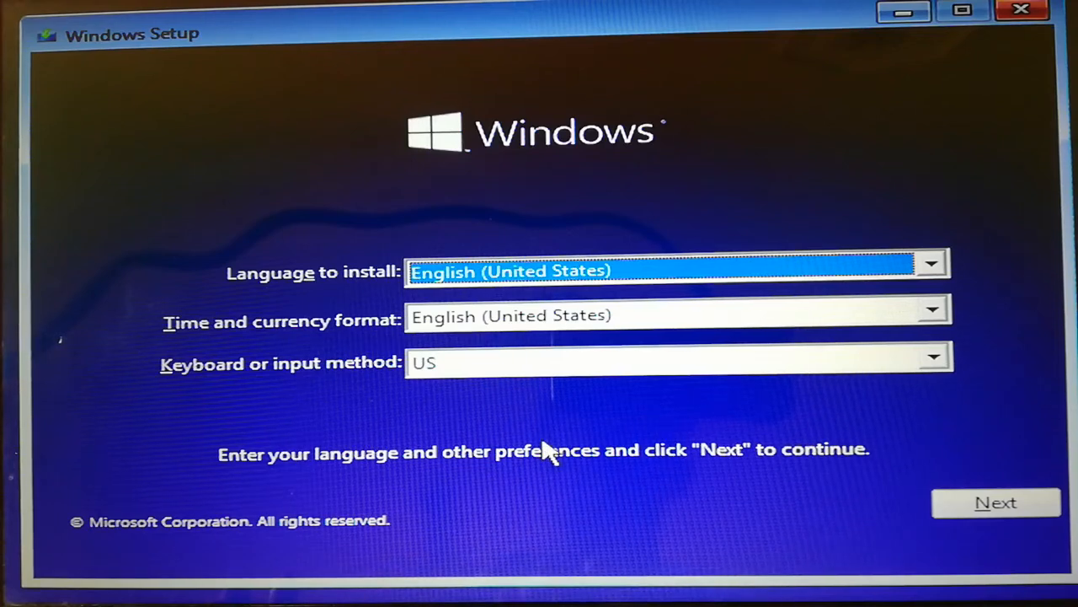
# - Accept English (United States) language and format with the US keyboard and continue
pyautogui.click(994, 509)
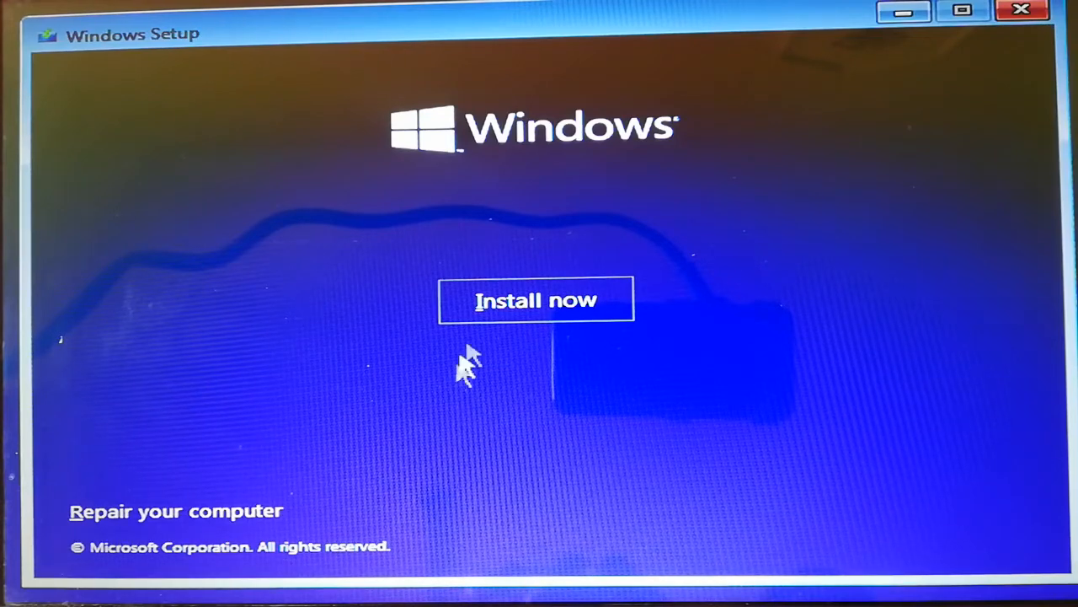
# - Choose Install now to start the Windows 10 installation
pyautogui.click(521, 307)
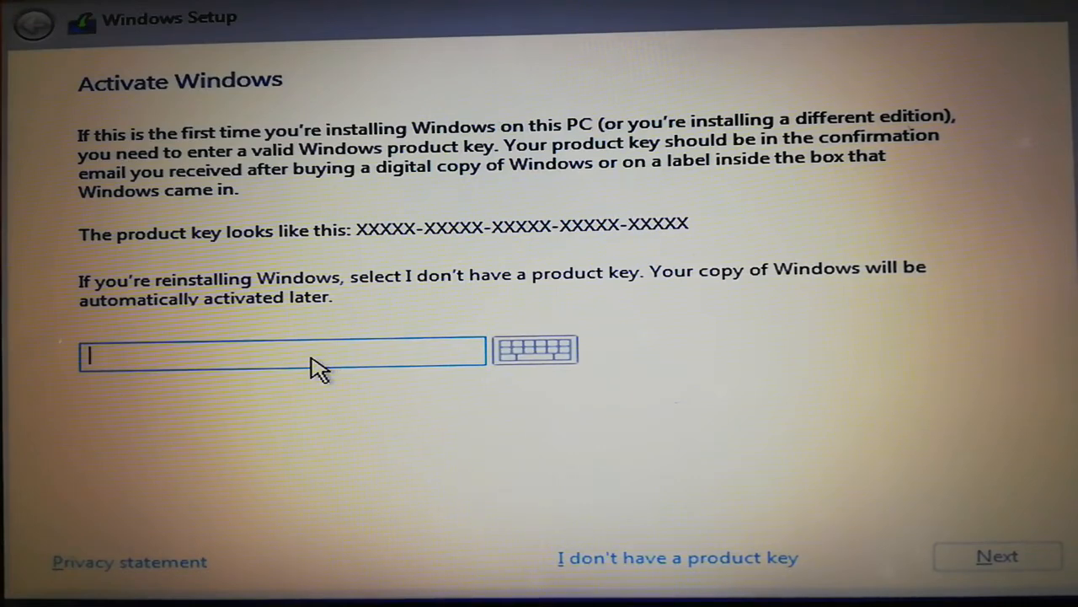
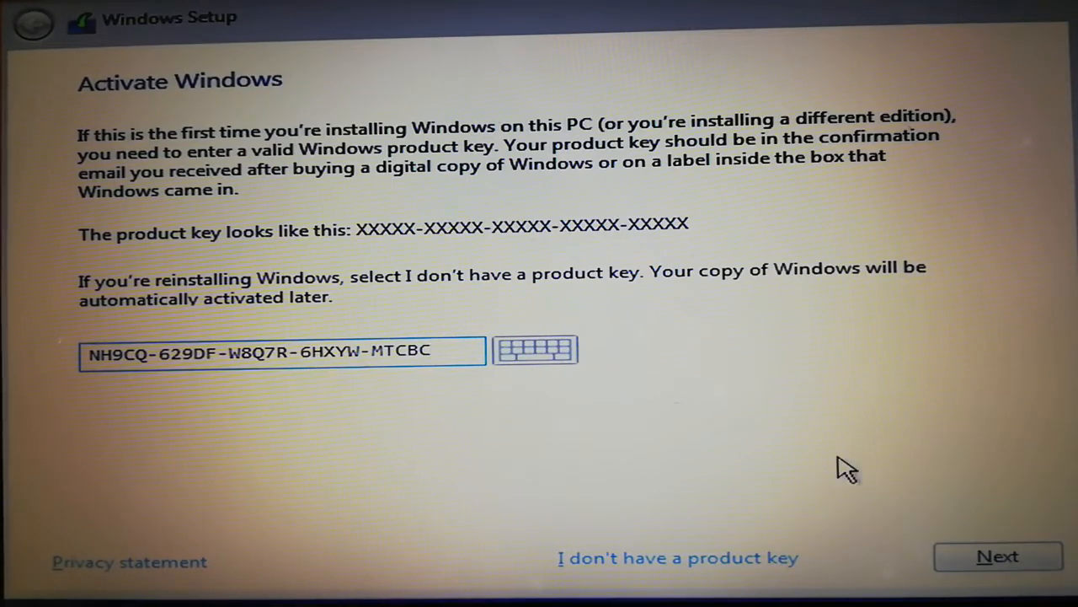
# - Enter the Windows product key in the Activate Windows field and submit it
pyautogui.click(982, 563)
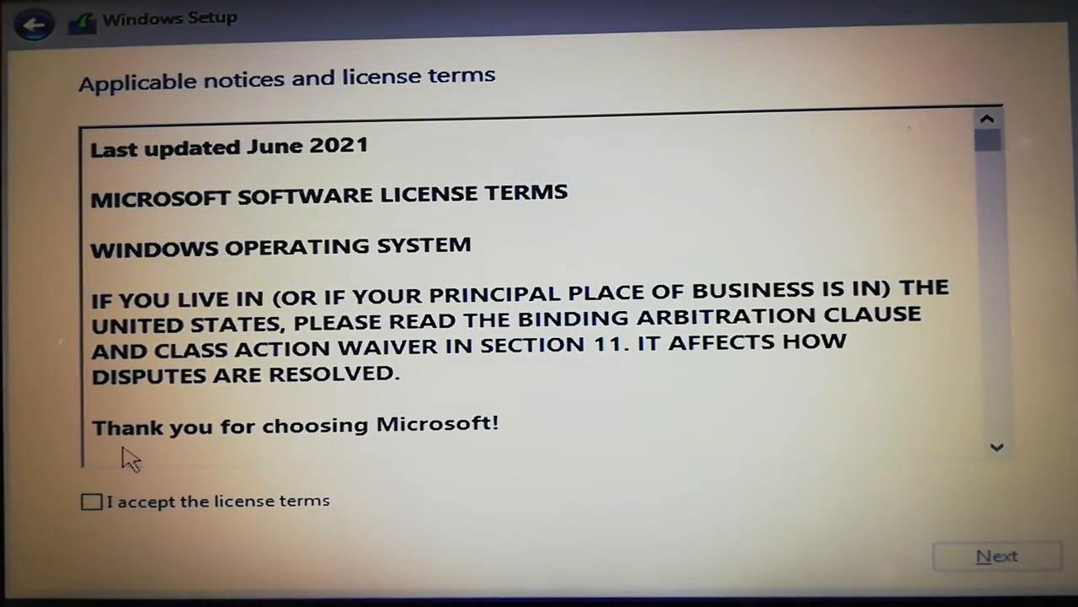
# - Accept the Microsoft software licence terms and continue to the installation type choice
pyautogui.click(93, 505)
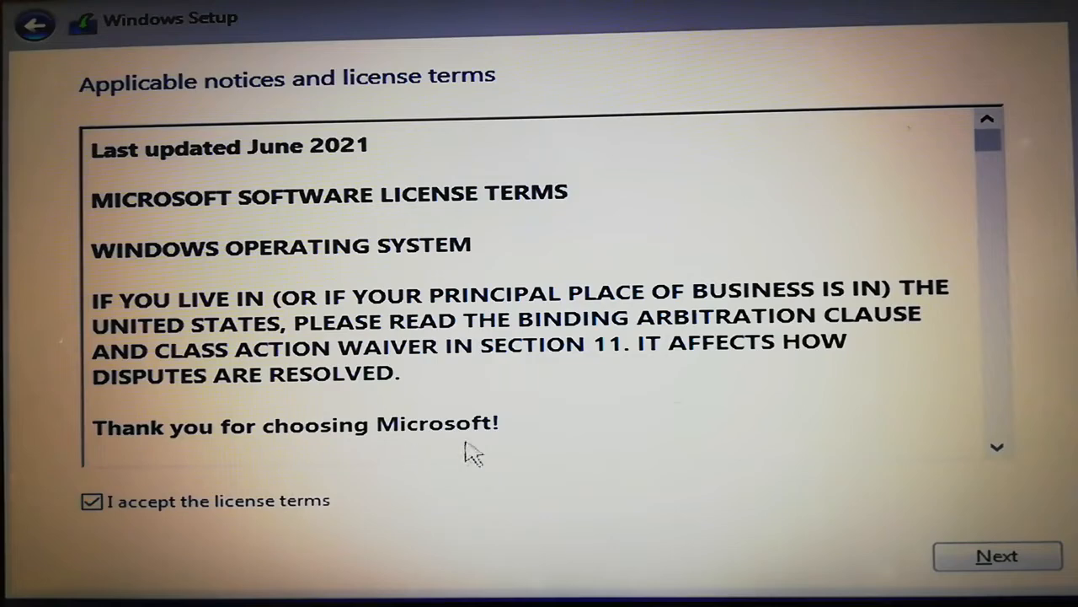
pyautogui.click(983, 566)
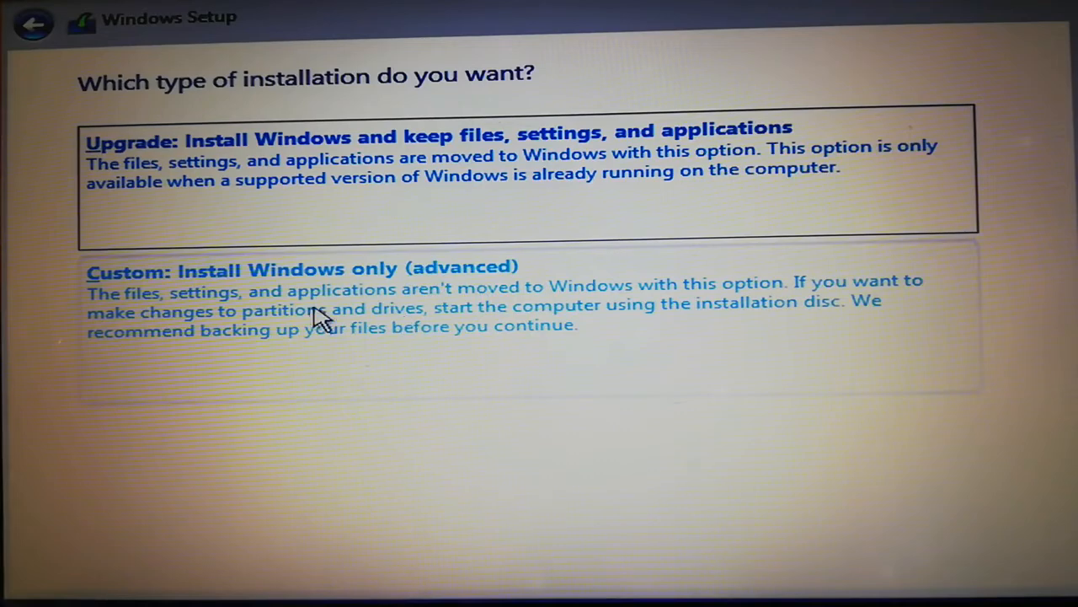
# - Choose Custom: Install Windows only and create a 260940 MB partition in Drive 0's unallocated space
pyautogui.click(364, 318)
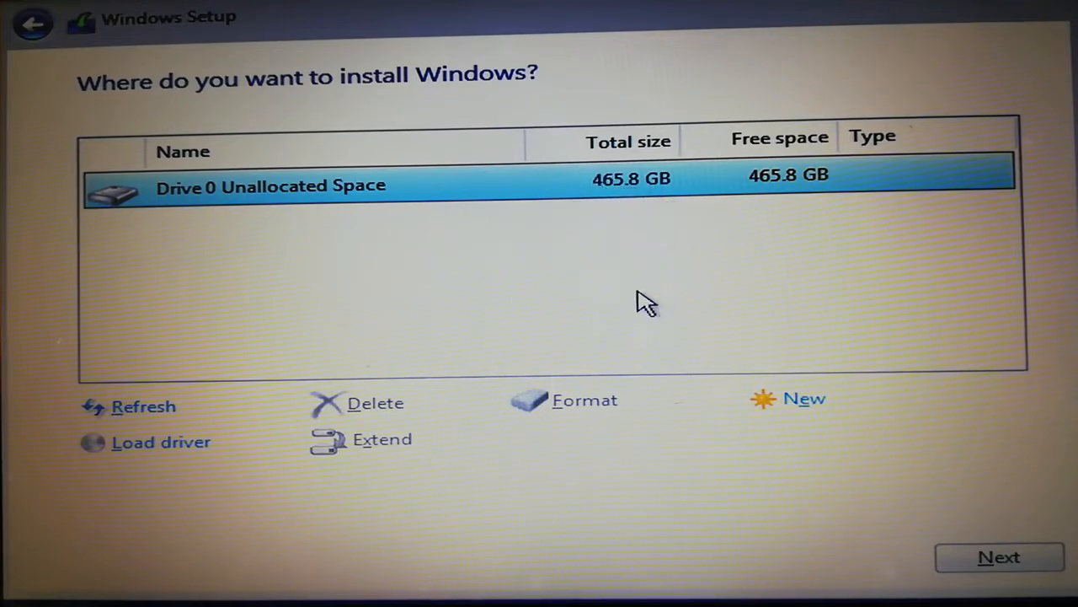
pyautogui.click(801, 413)
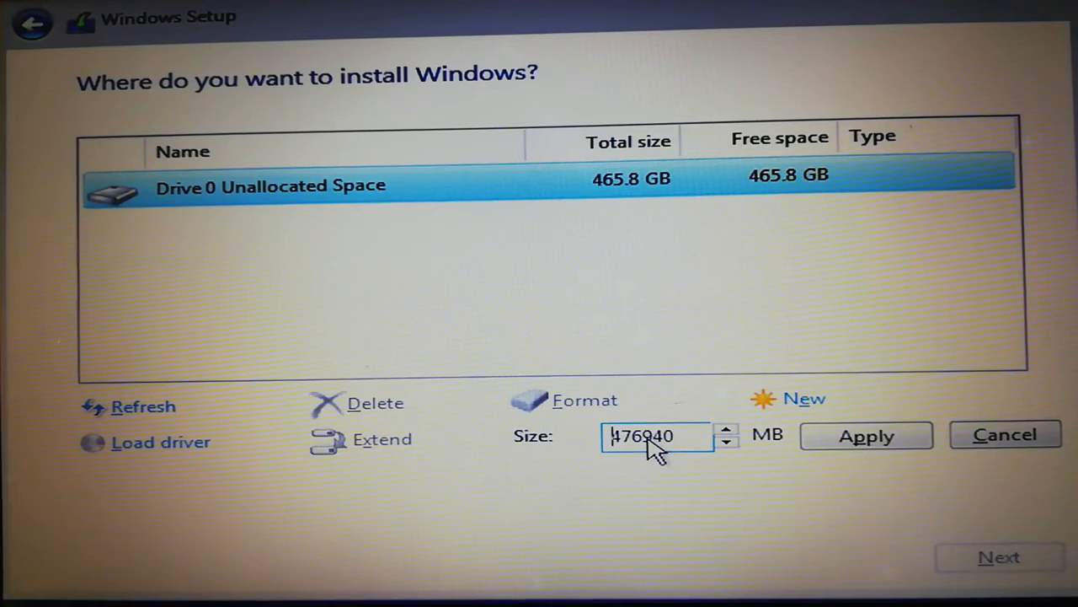
pyautogui.moveTo(642, 438); pyautogui.dragTo(599, 460)
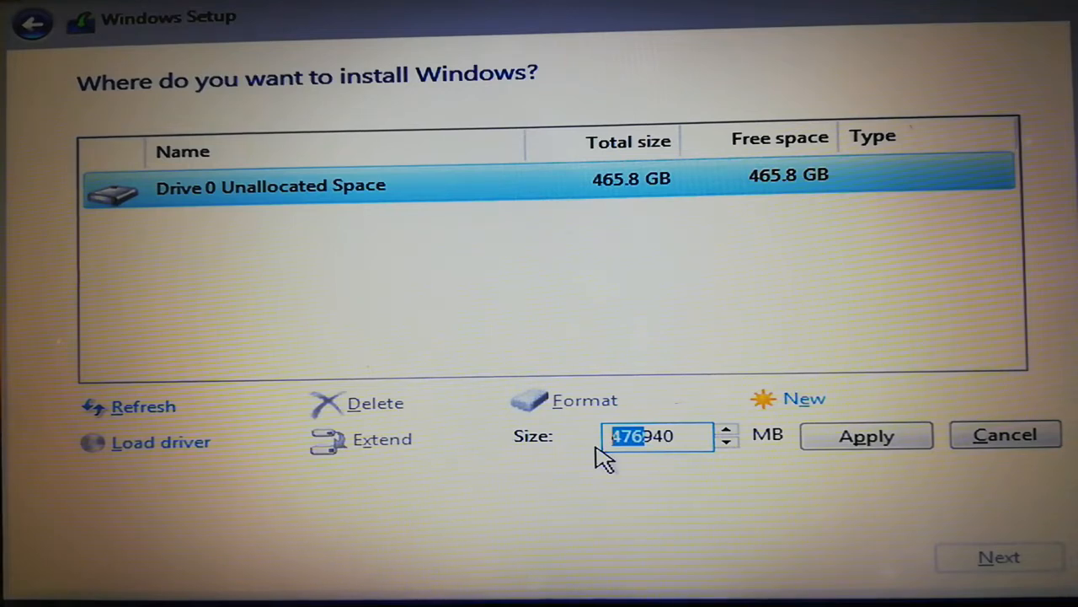
pyautogui.write('2')
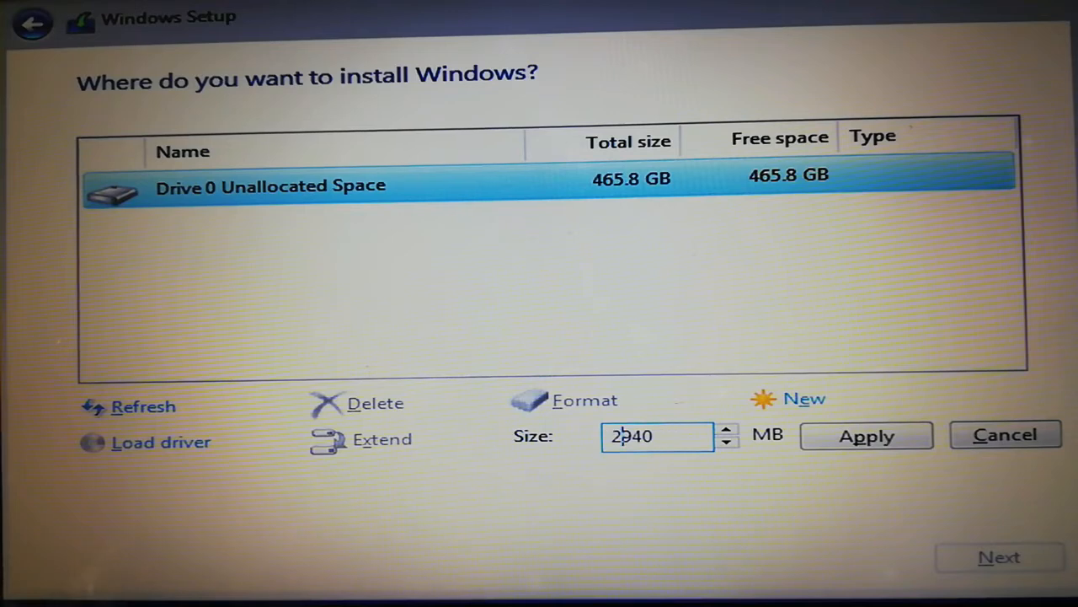
pyautogui.write('60')
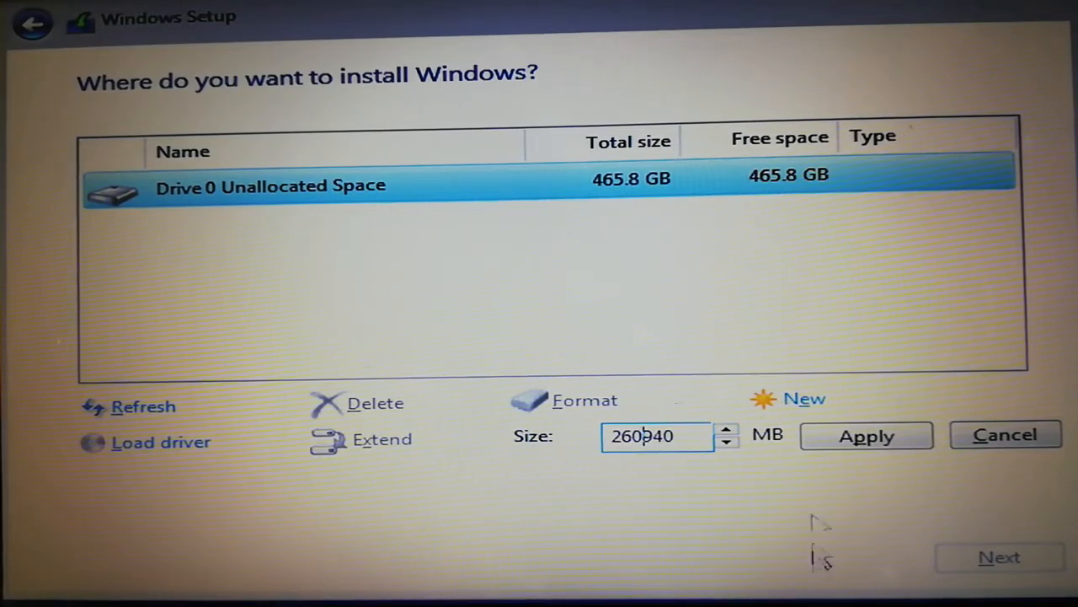
pyautogui.click(873, 438)
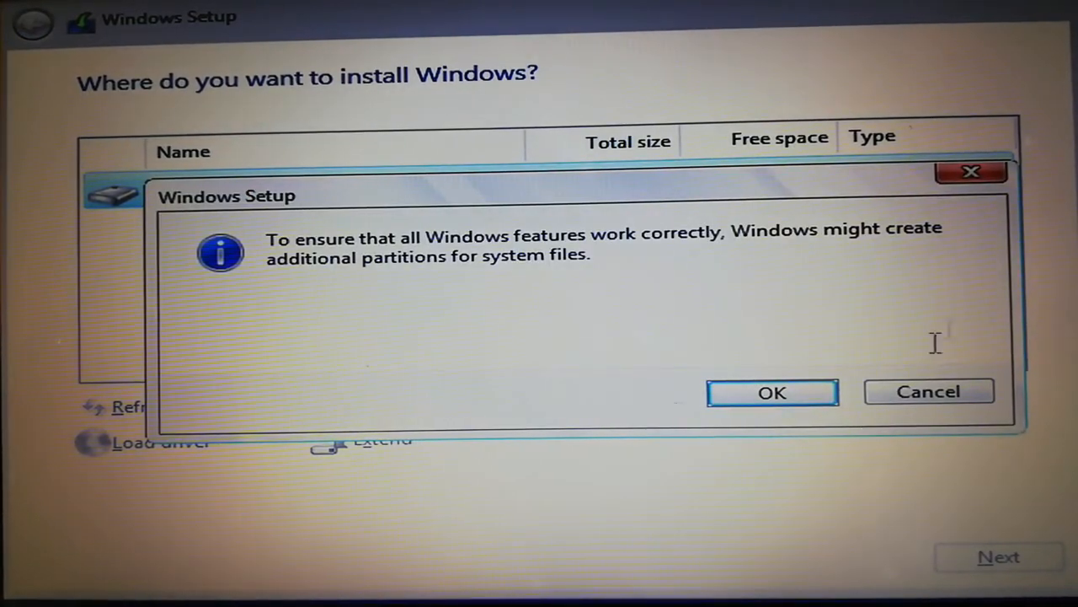
# - Allow the extra system partitions and turn the remaining unallocated space into Partition 4
pyautogui.click(801, 404)
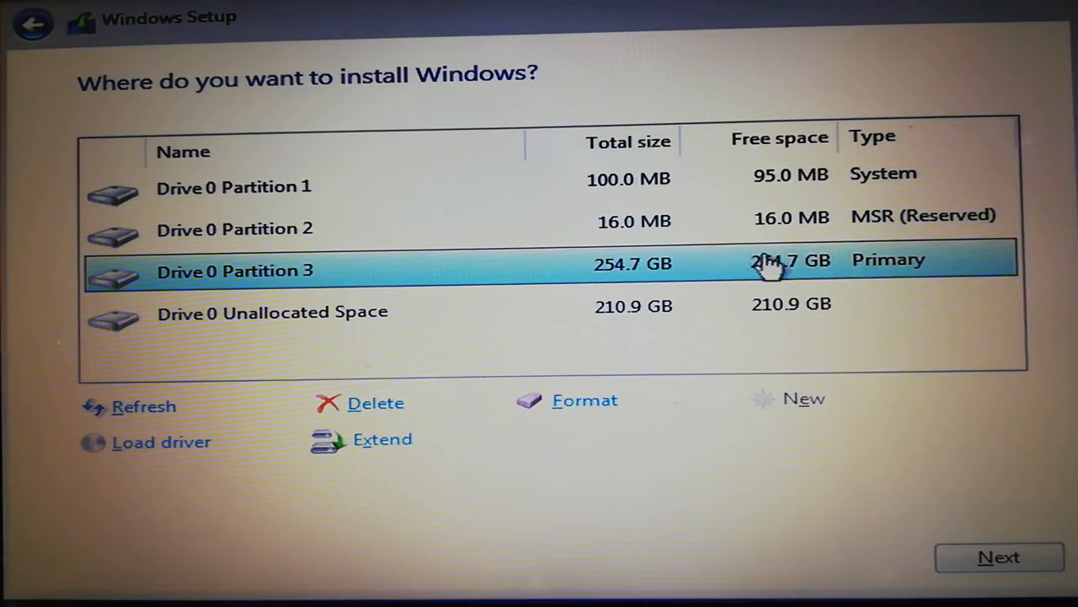
pyautogui.click(780, 320)
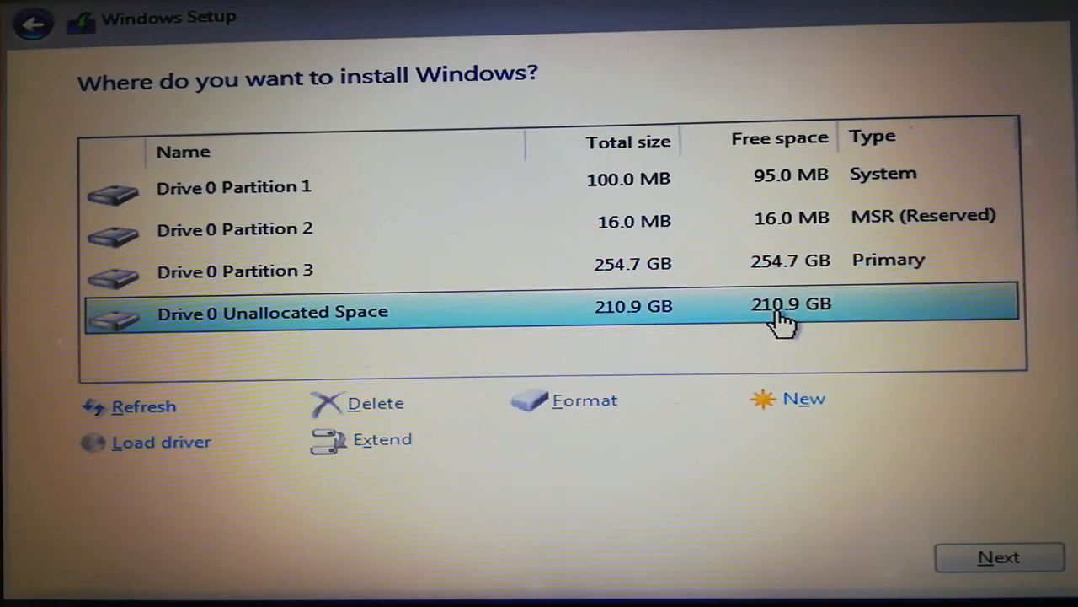
pyautogui.click(805, 404)
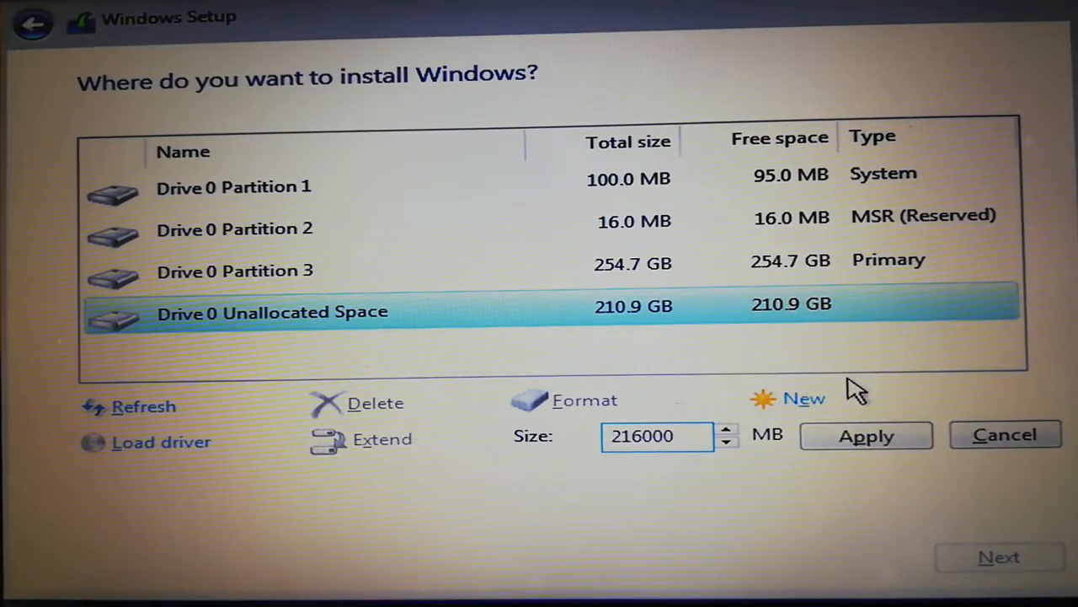
pyautogui.click(826, 441)
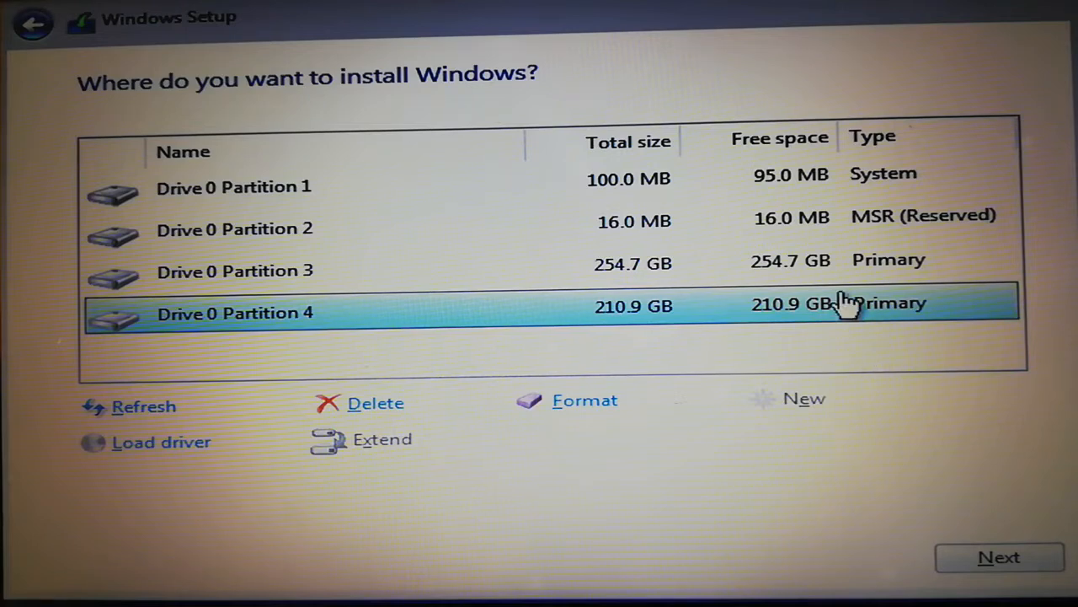
# - Select Drive 0 Partition 3 (254.7 GB) as the target and start installing Windows
pyautogui.click(796, 268)
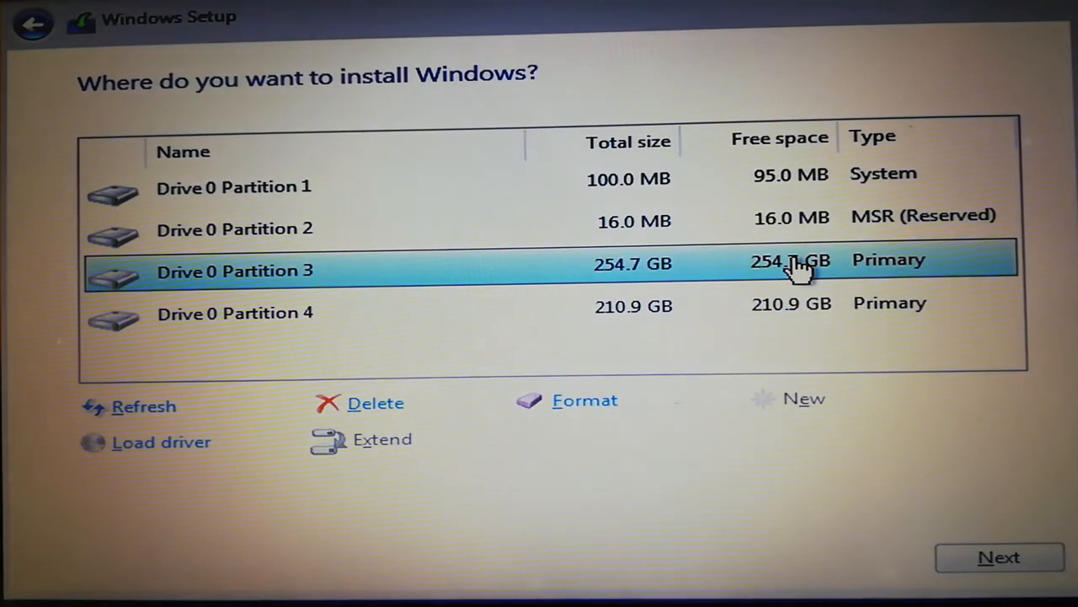
pyautogui.click(767, 309)
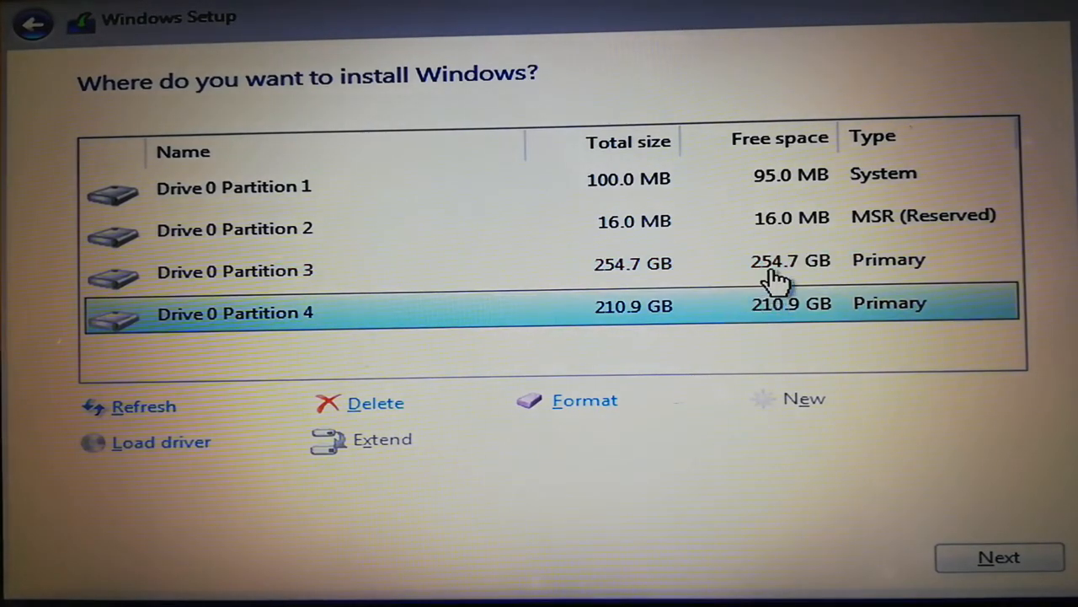
pyautogui.click(773, 278)
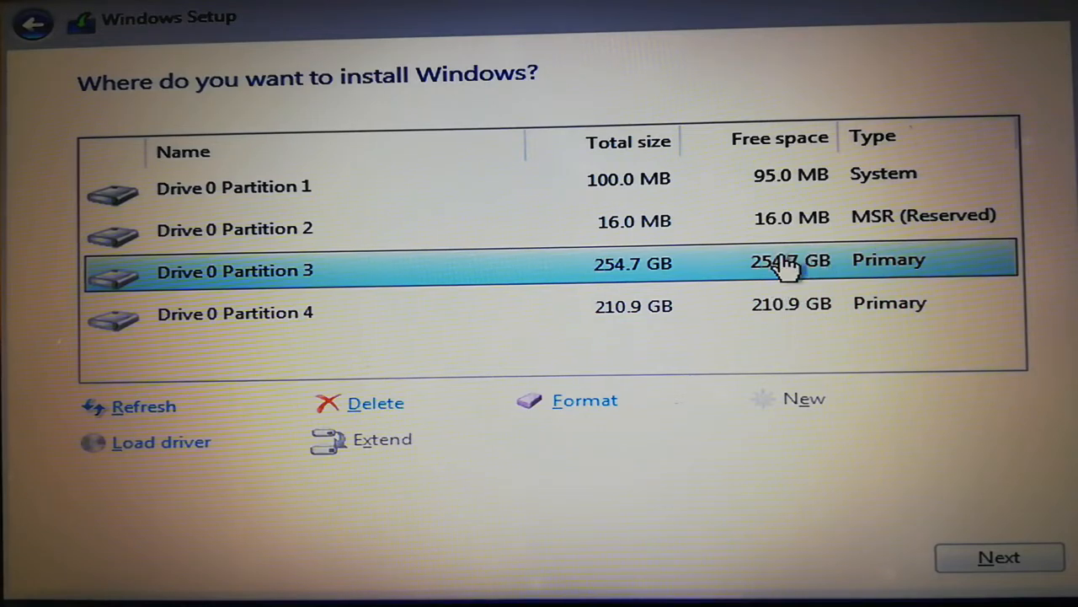
pyautogui.click(958, 558)
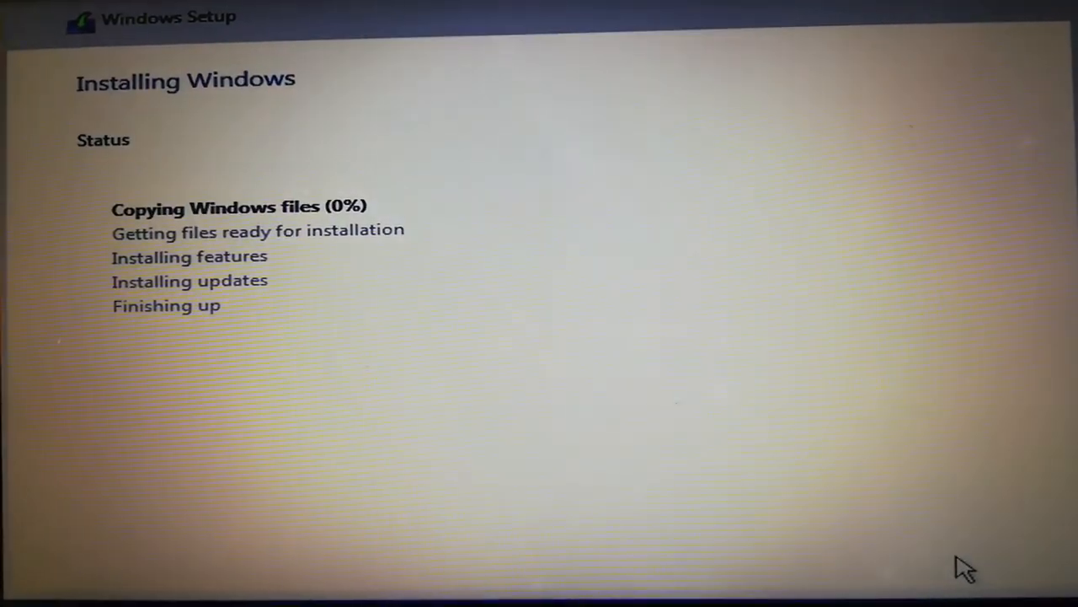